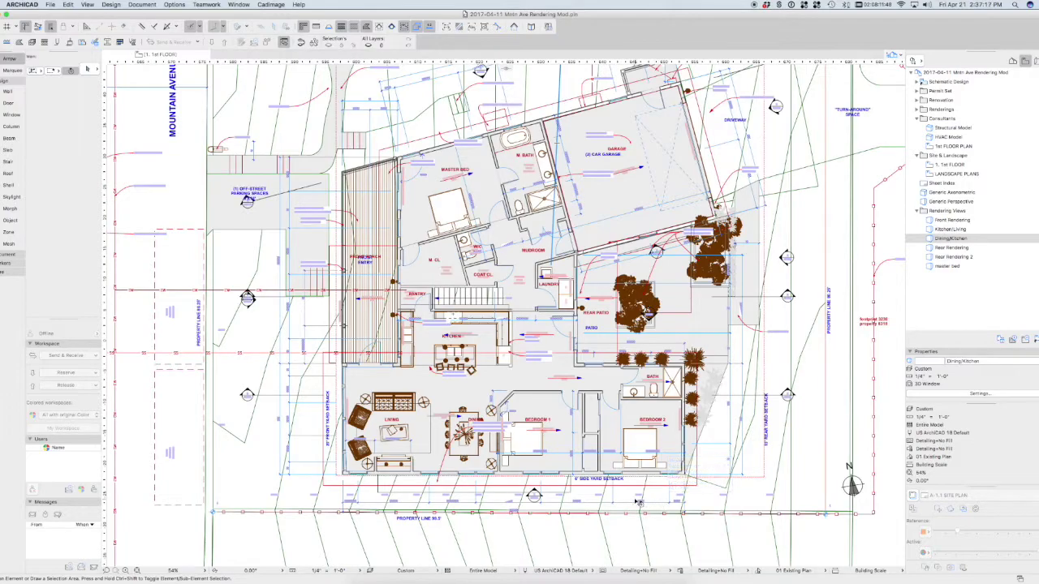
Open the model in 3D and walk through the kitchen, dining and living areas in Explore mode
key(F5)
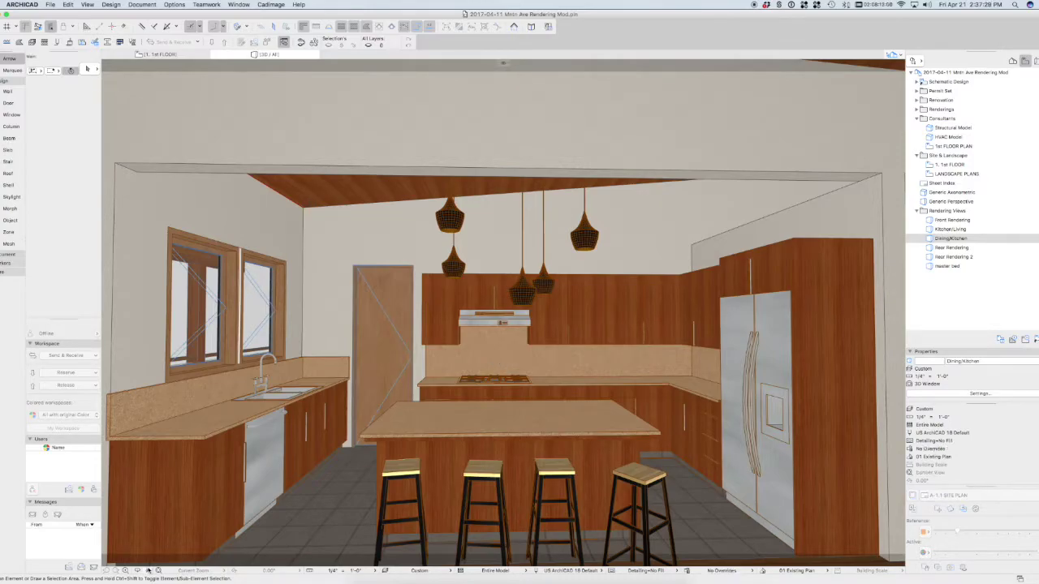
key(shift+F3)
key(Up)
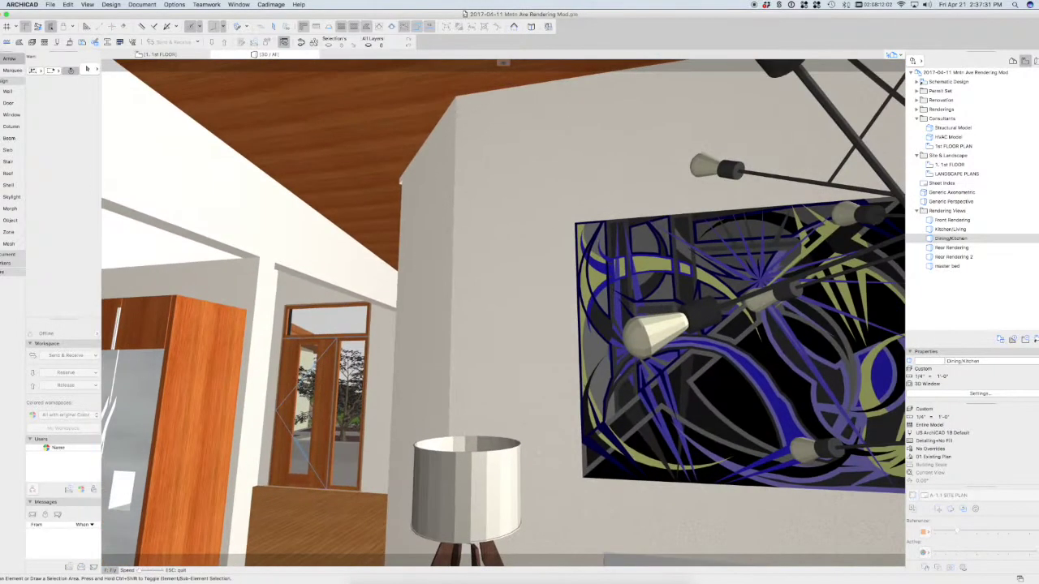
key(Down)
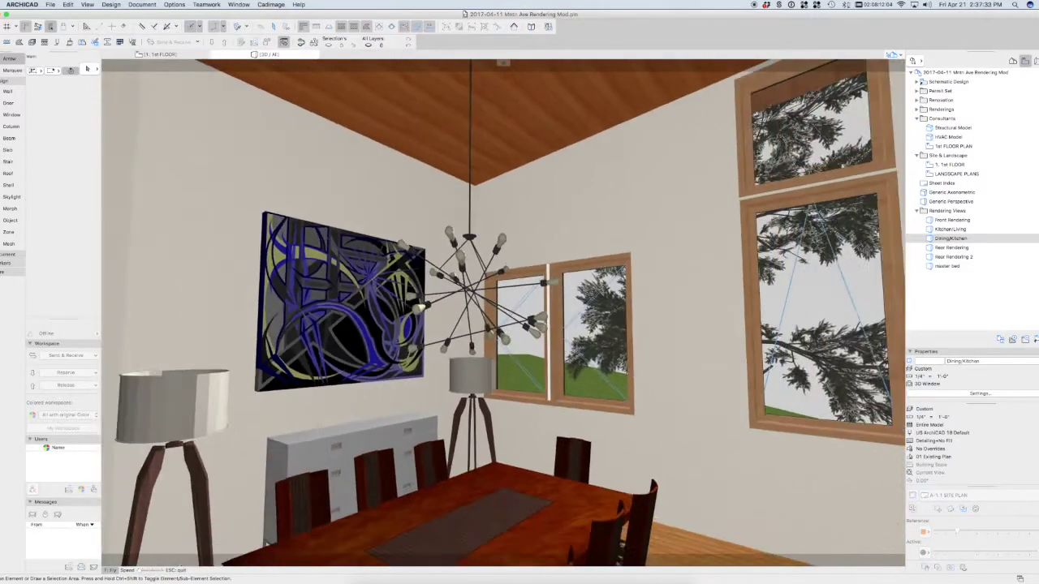
key(Right)
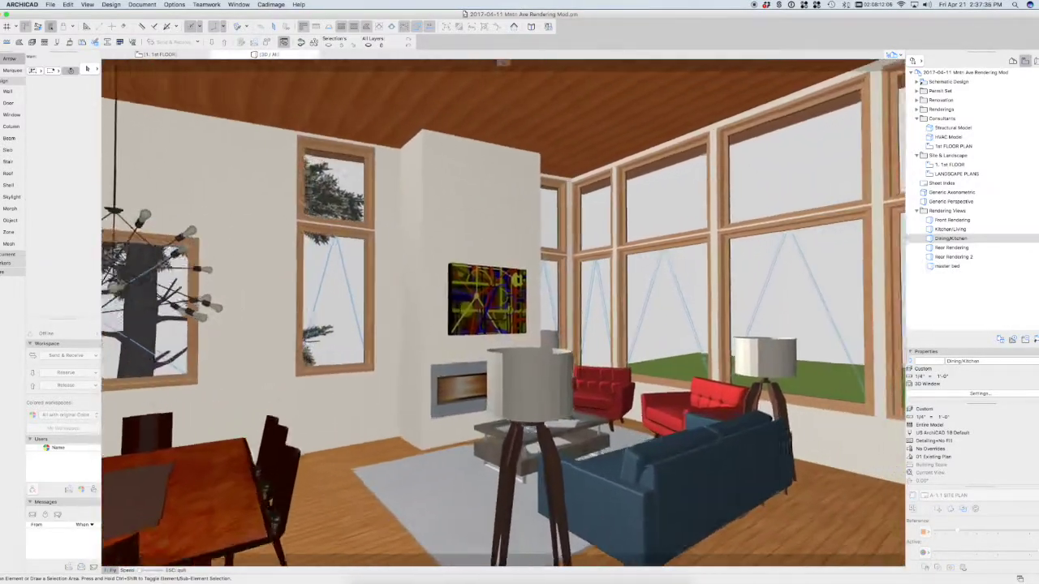
key(Left)
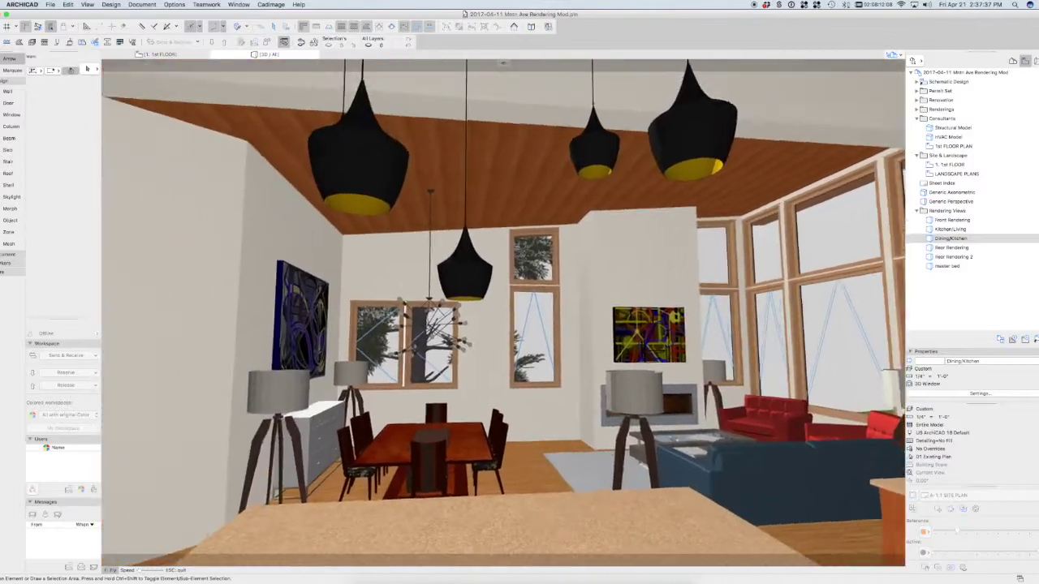
key(Down)
key(Left)
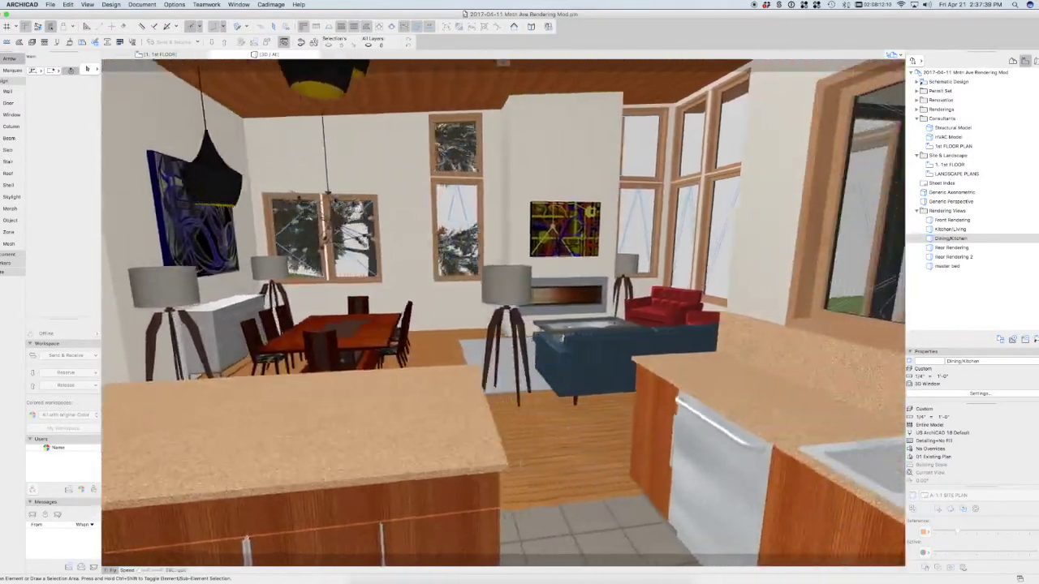
key(Right)
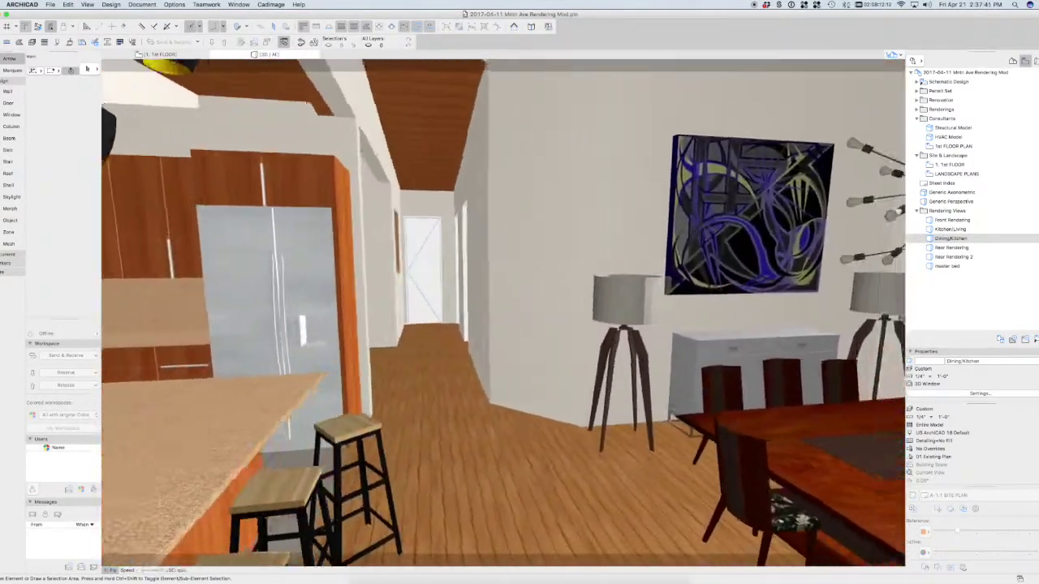
key(Right)
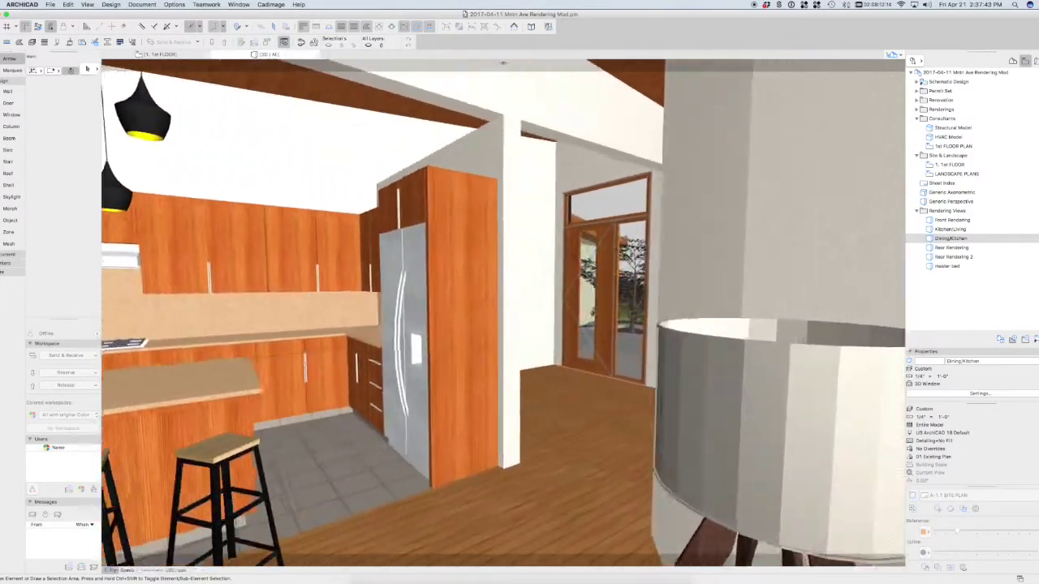
key(Down)
key(Left)
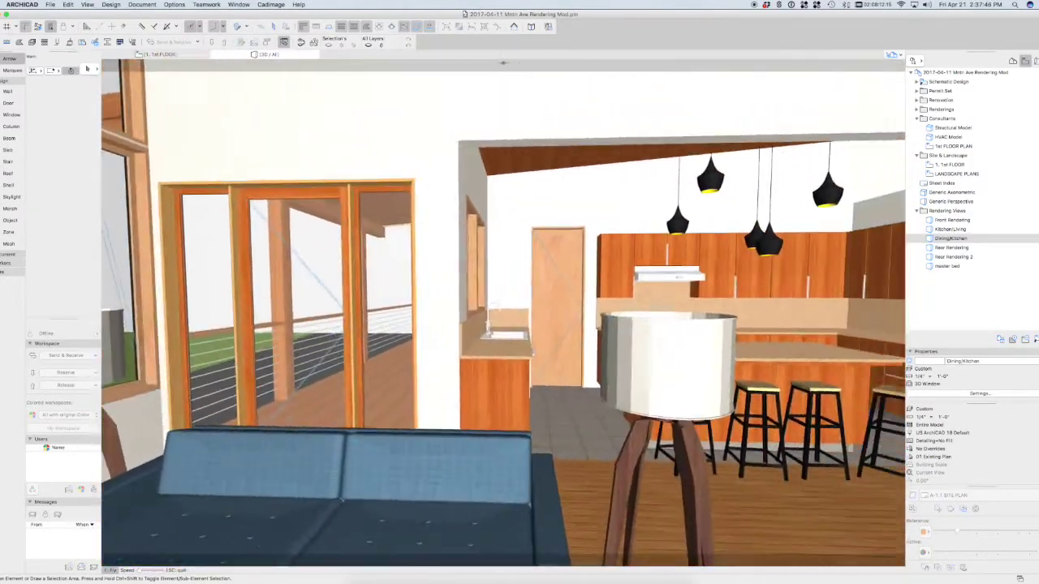
key(Right)
key(Right)
key(Up)
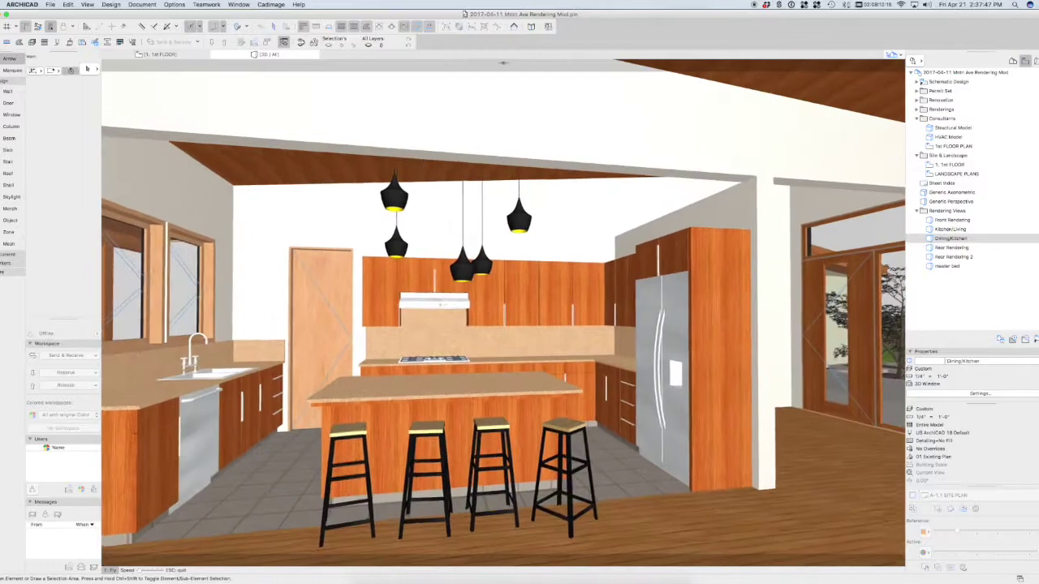
key(Escape)
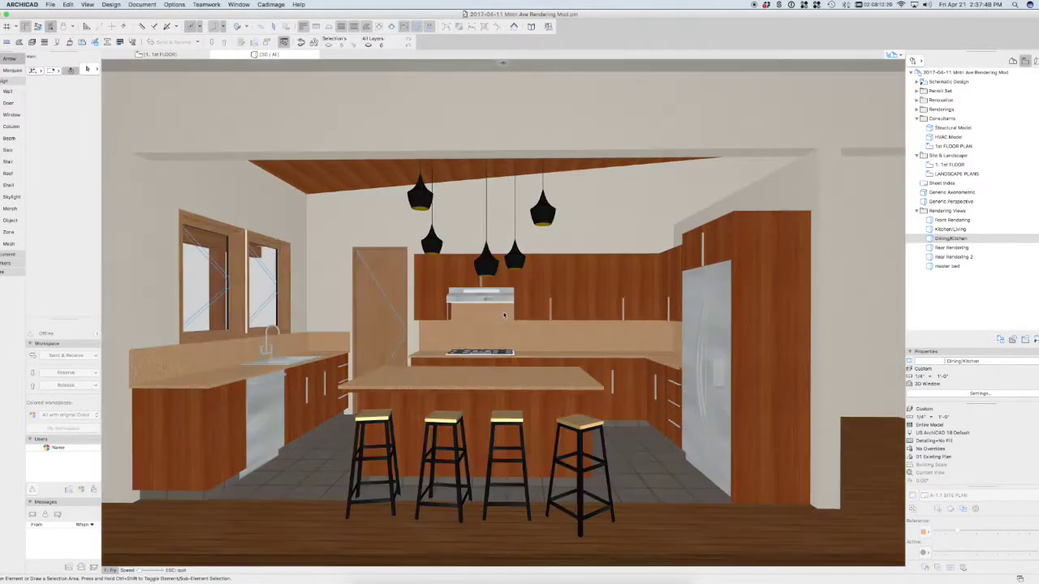
key(Escape)
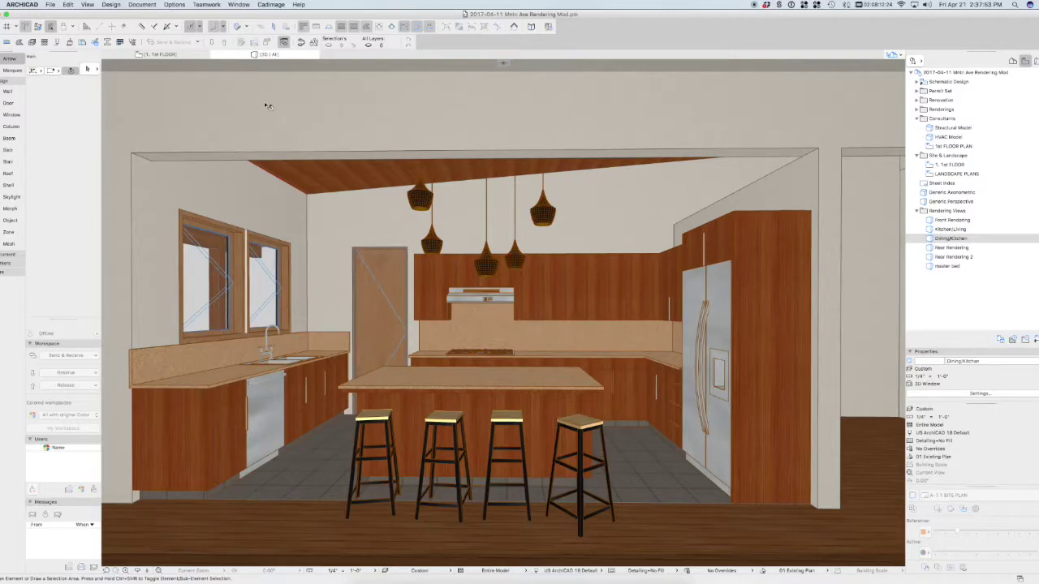
Return to the first-floor plan and draw a rectangular marquee around the kitchen, pantry and stairs
click(166, 55)
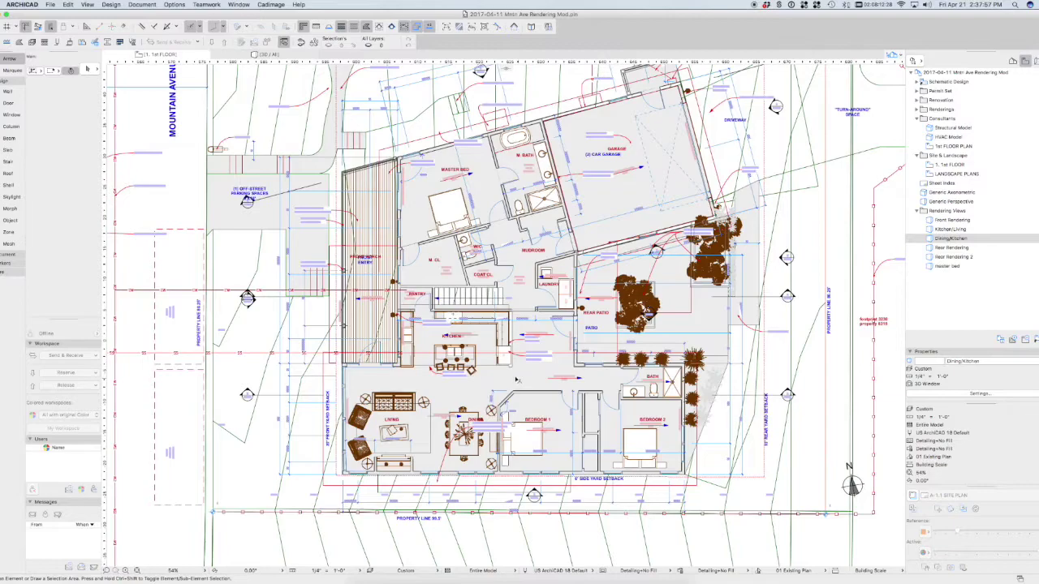
key(m)
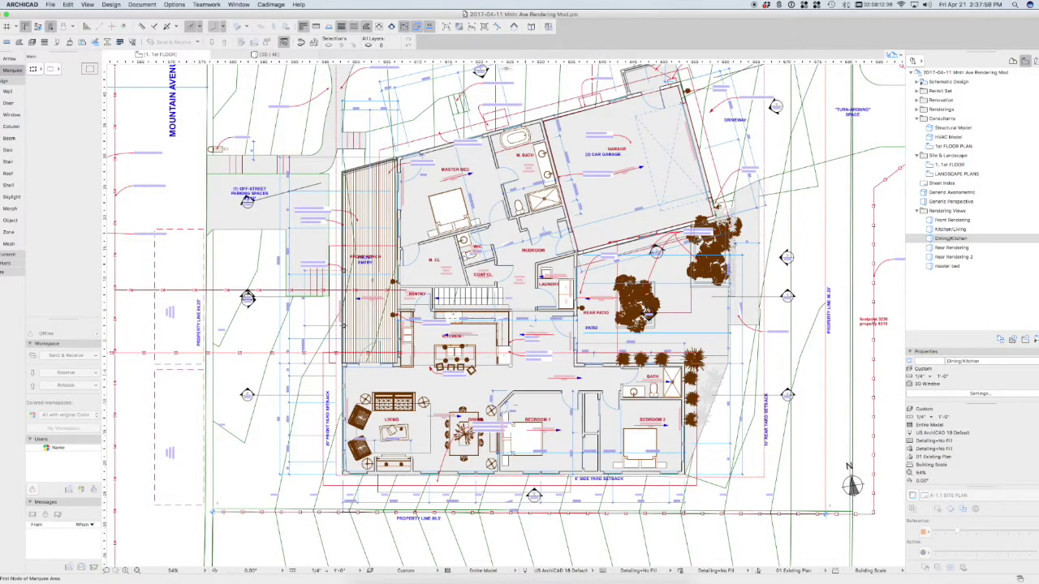
click(380, 273)
click(526, 375)
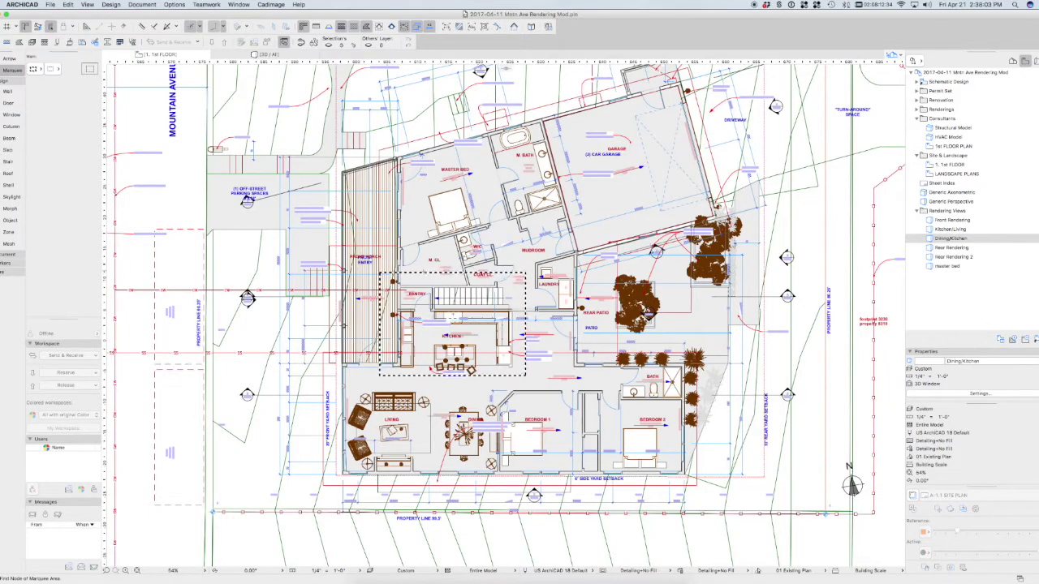
Switch the marquee to the single-floor method and back to all floors, and check its geometry methods
click(36, 70)
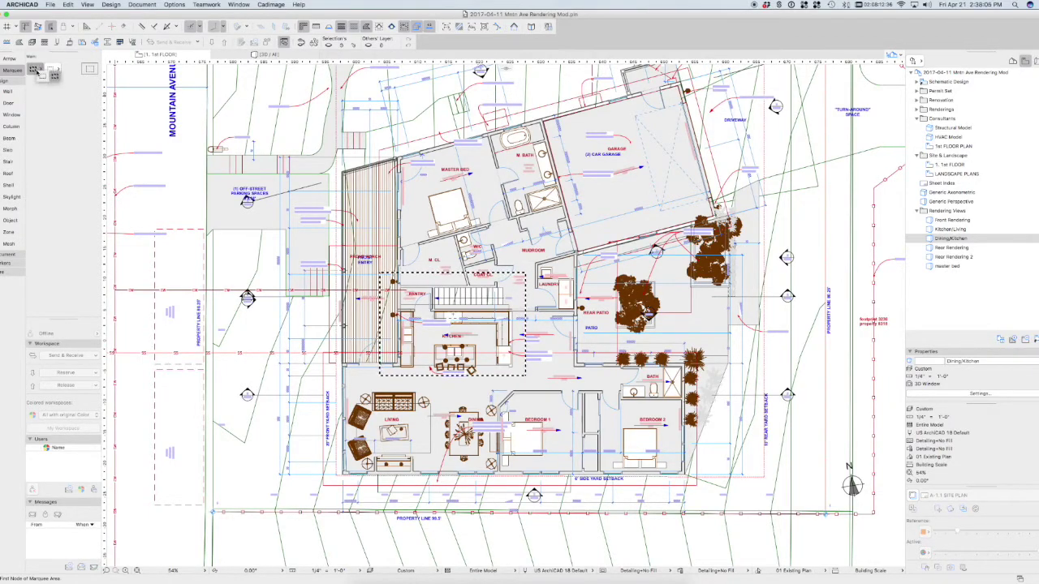
click(43, 77)
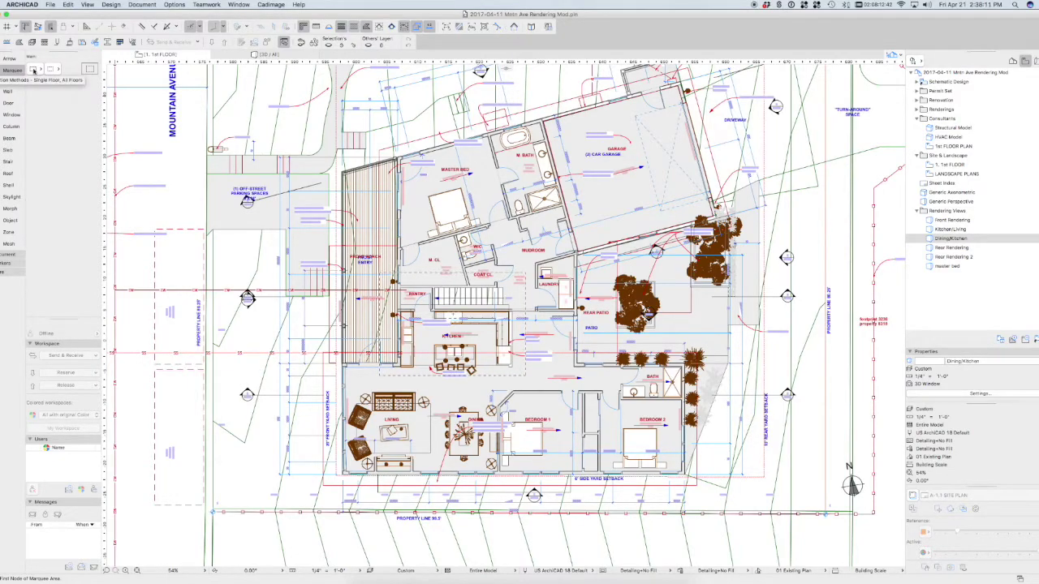
click(33, 70)
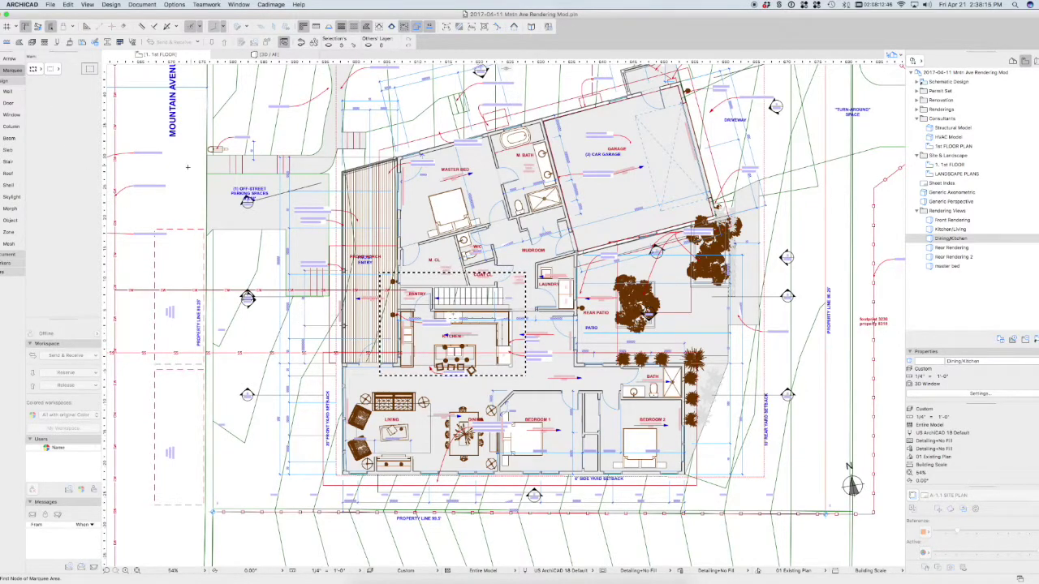
click(52, 69)
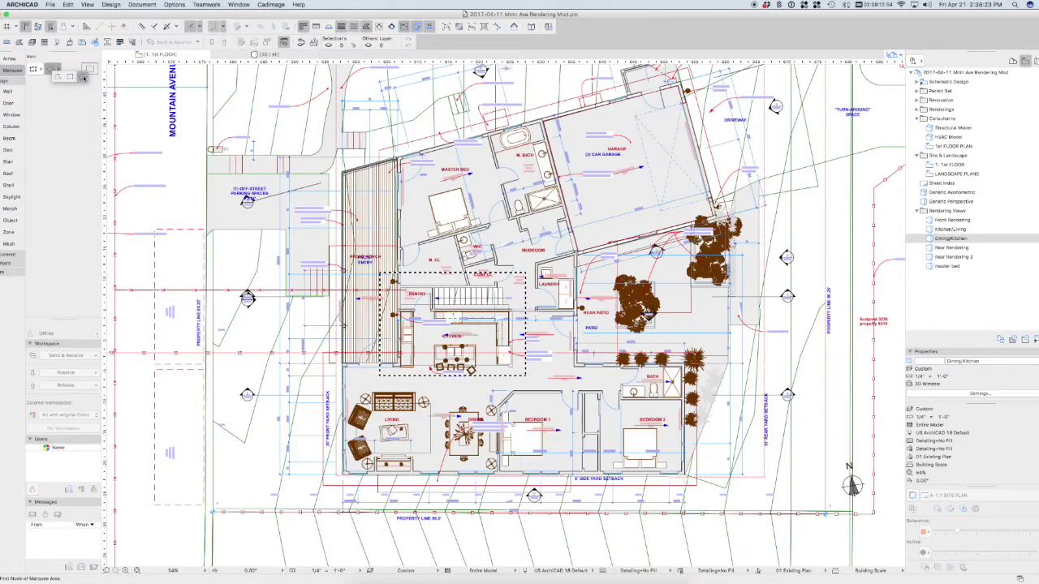
click(83, 76)
Review the Filter and Cut Elements in 3D settings for showing elements inside the marquee and trimming them to it
key(super+shift+F5)
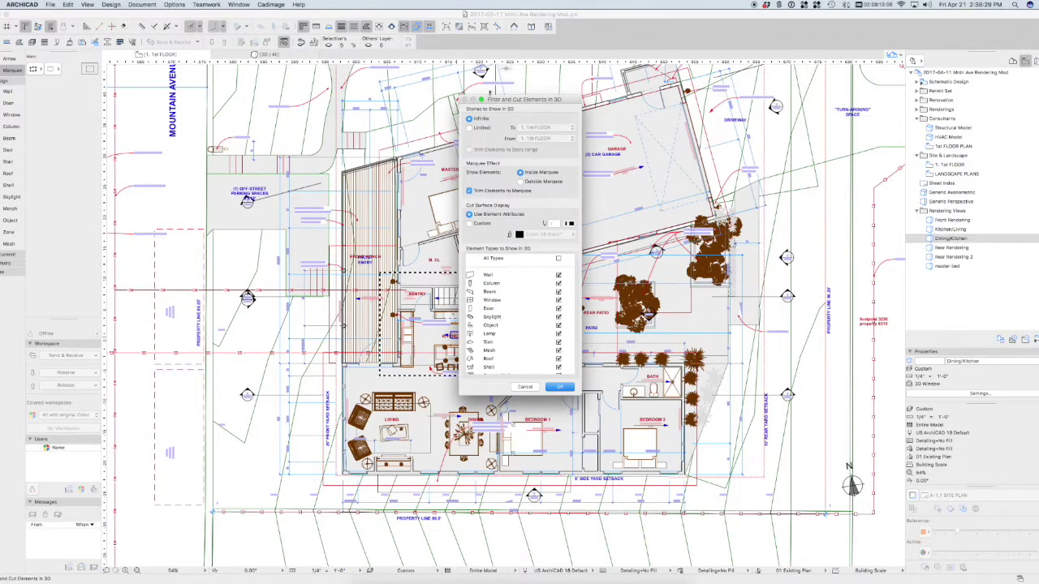
click(88, 5)
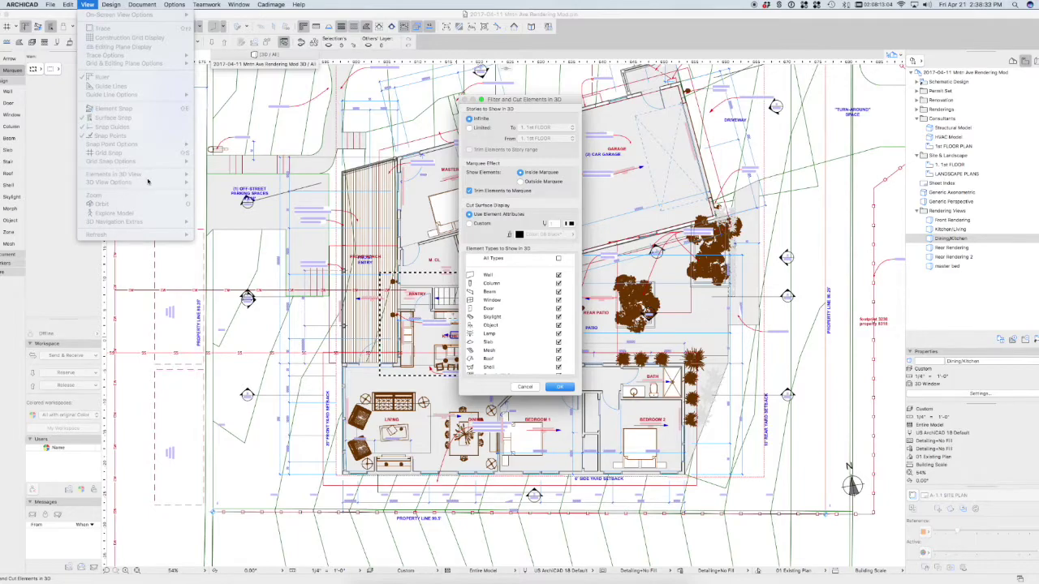
click(350, 192)
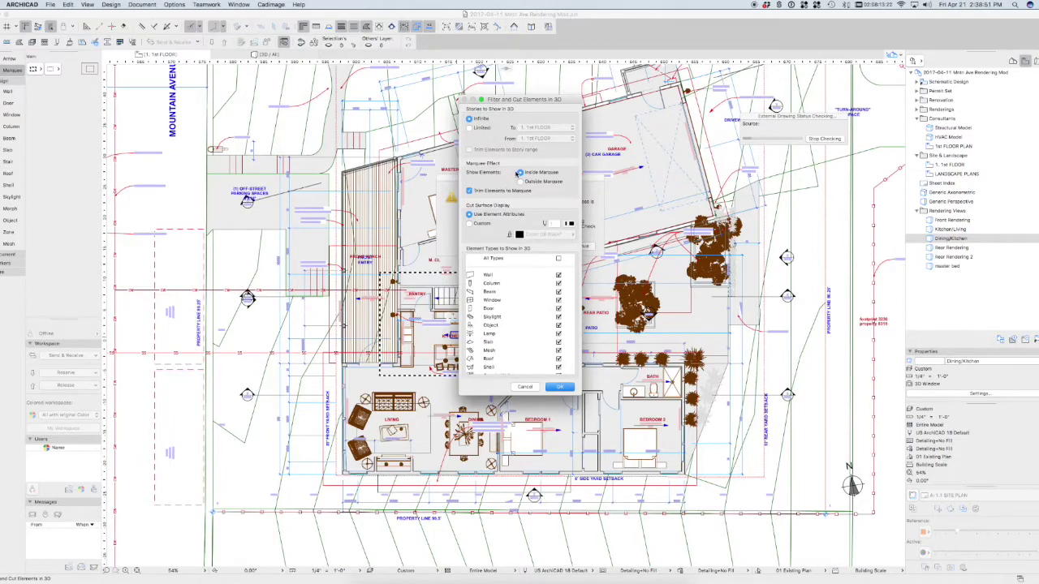
click(561, 388)
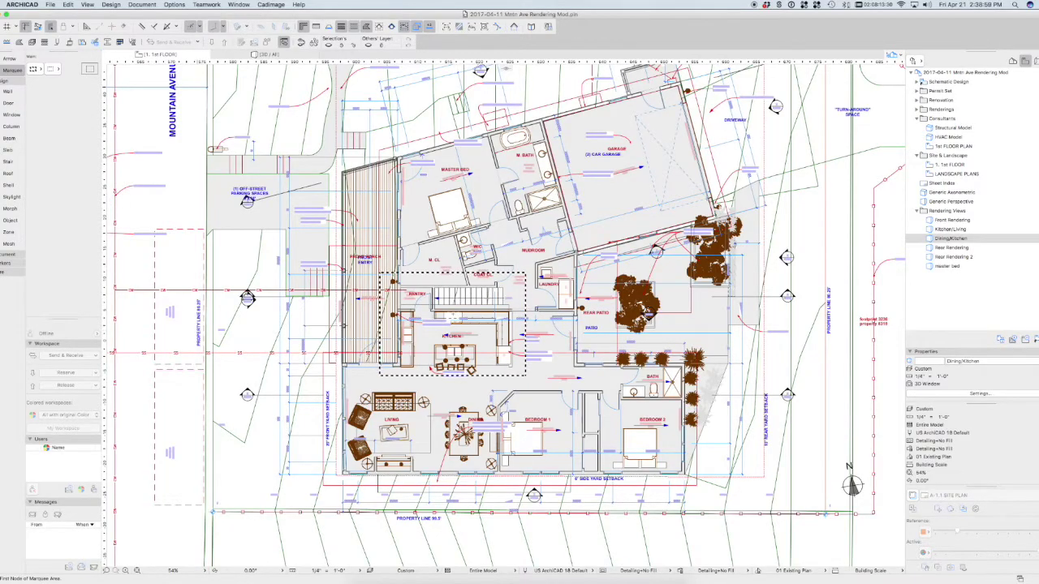
key(ctrl+Up)
key(ctrl+Up)
key(ctrl+Up)
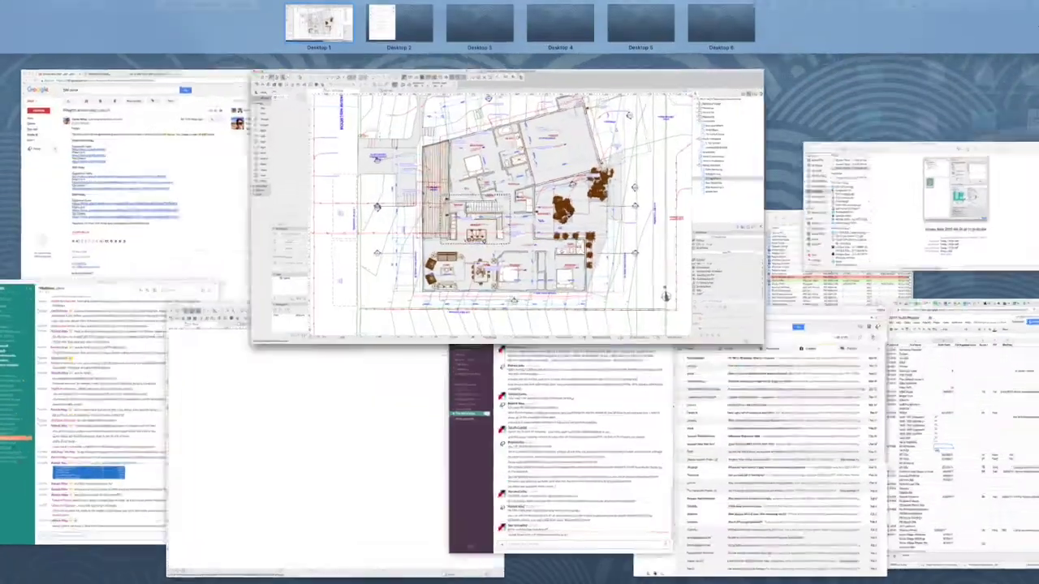
key(ctrl+Up)
Show only the building portion inside the kitchen marquee in 3D
click(88, 5)
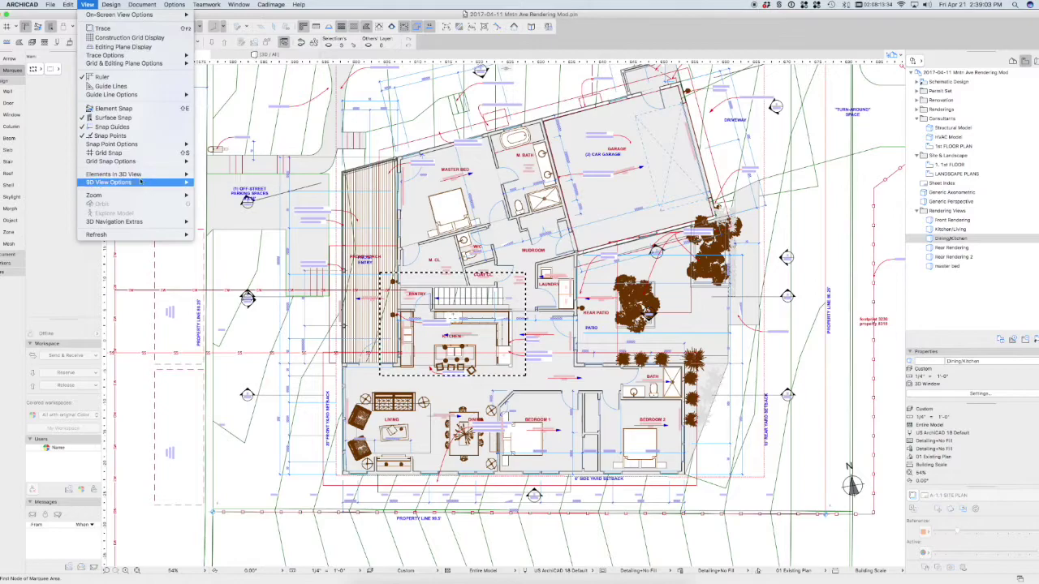
mouse_move(143, 177)
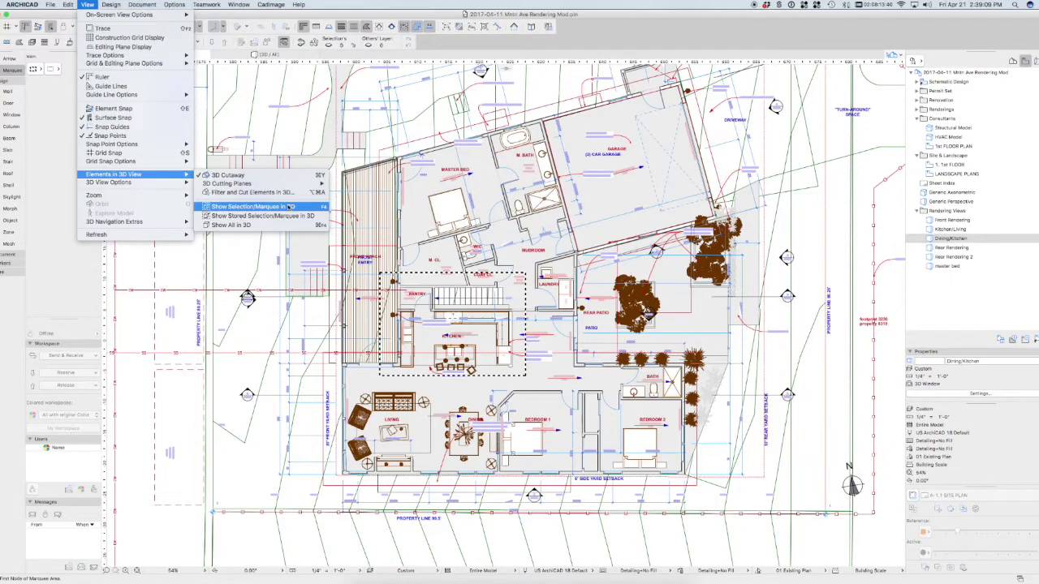
click(288, 208)
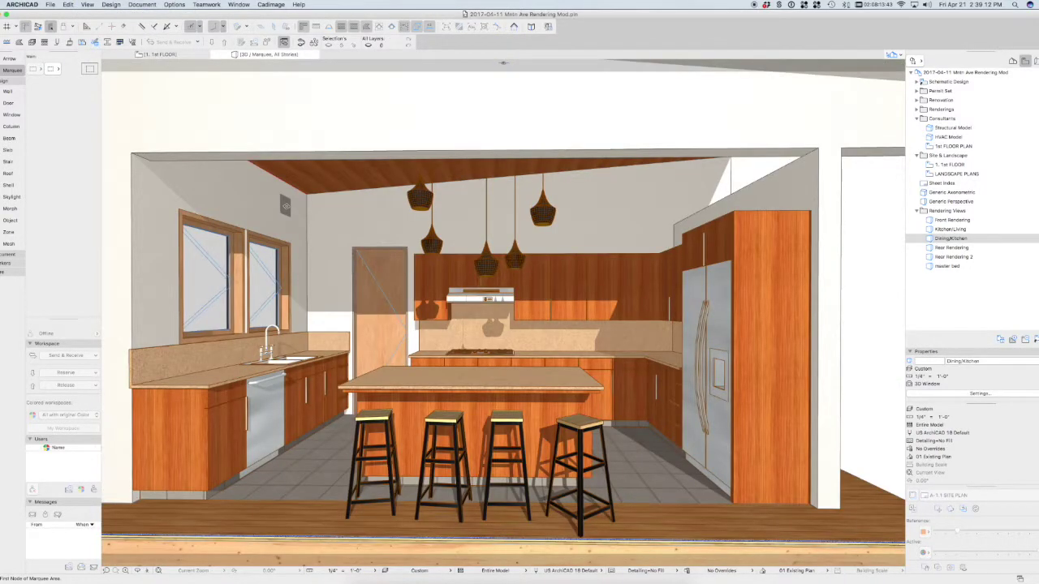
Examine the cut-away kitchen section and the story below from outside in the 3D view
mouse_move(314, 290)
mouse_down()
mouse_move(411, 325)
mouse_move(395, 258)
mouse_move(330, 231)
mouse_up()
scroll(374, 270, down, 5)
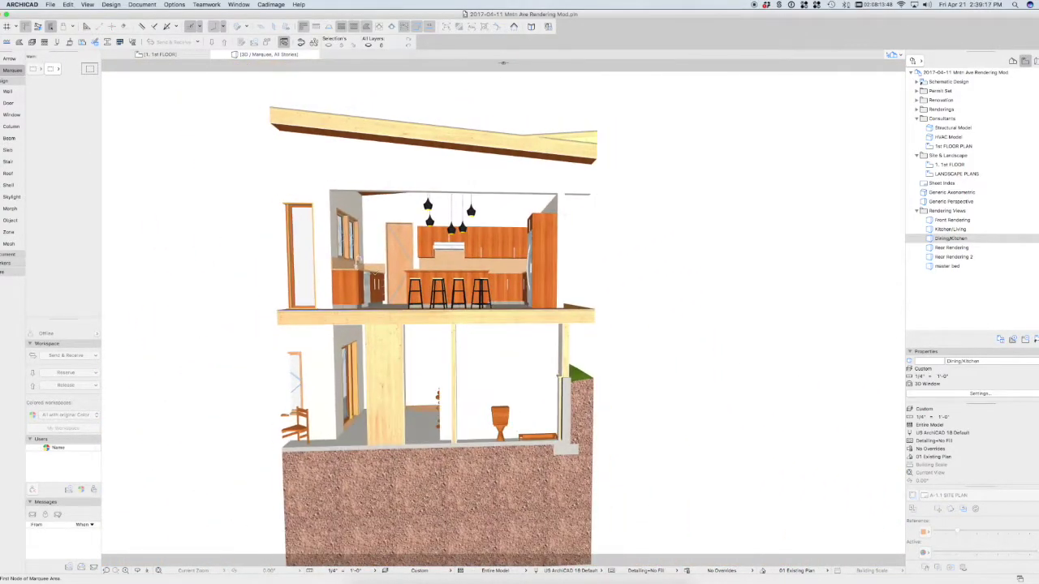
drag(374, 270, 241, 267)
shift+middle_drag(519, 407, 495, 275)
scroll(460, 276, up, 5)
scroll(496, 276, up, 1)
scroll(495, 275, up, 2)
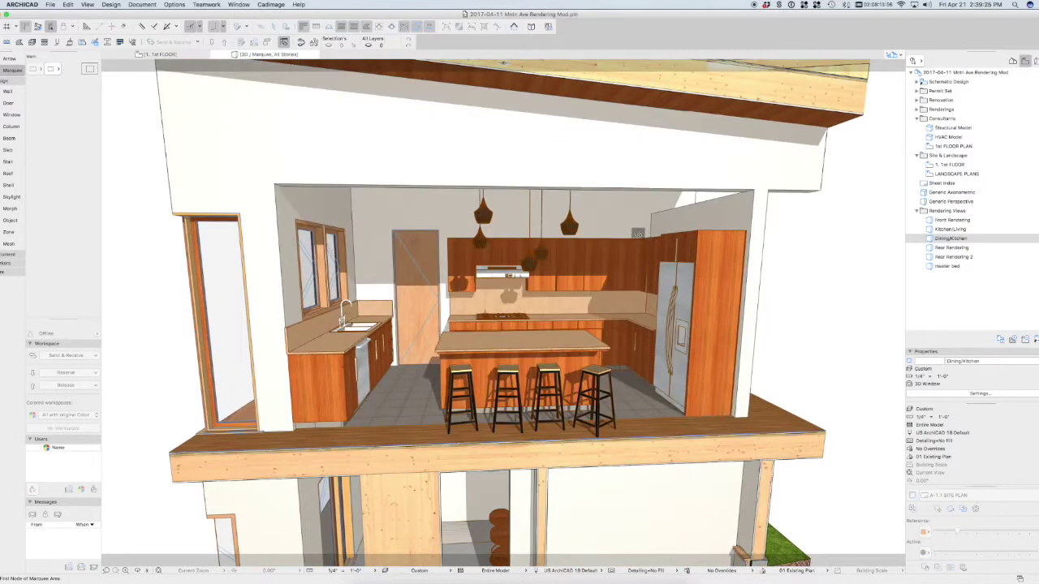
Return to the first-floor plan and stretch the elements inside the kitchen marquee slightly toward the living room
key(w)
key(F2)
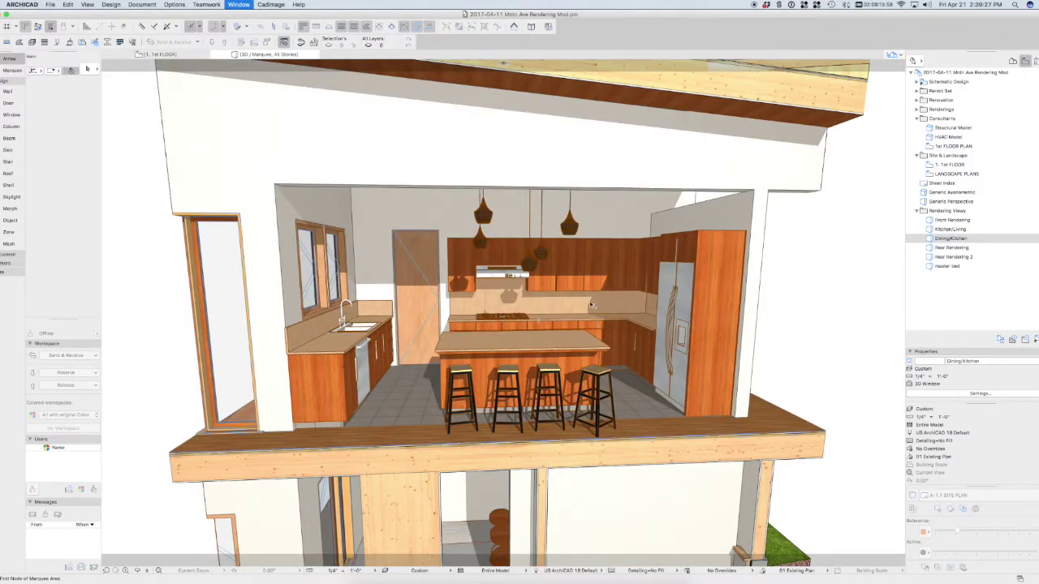
key(F2)
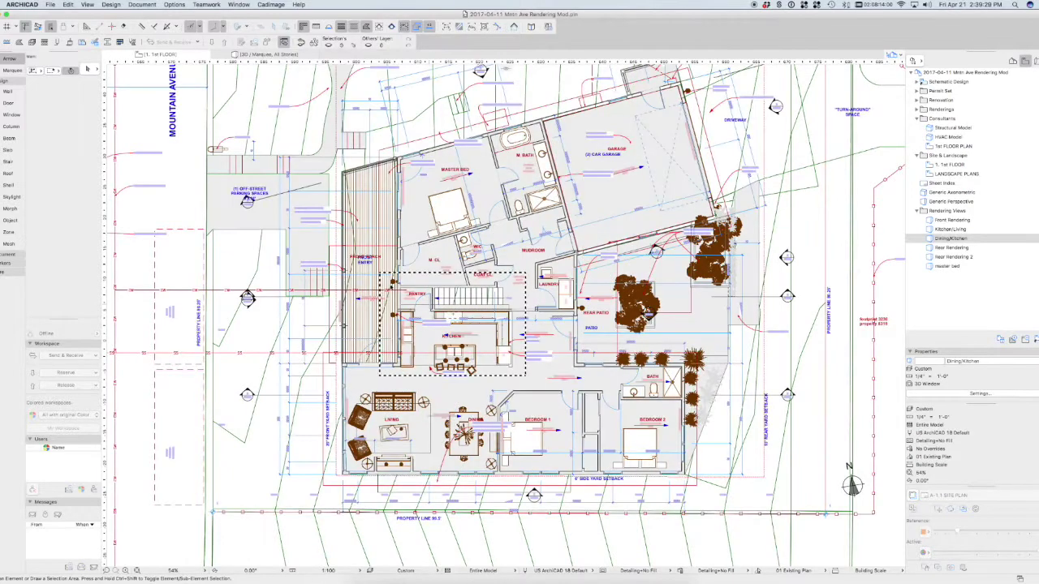
key(w)
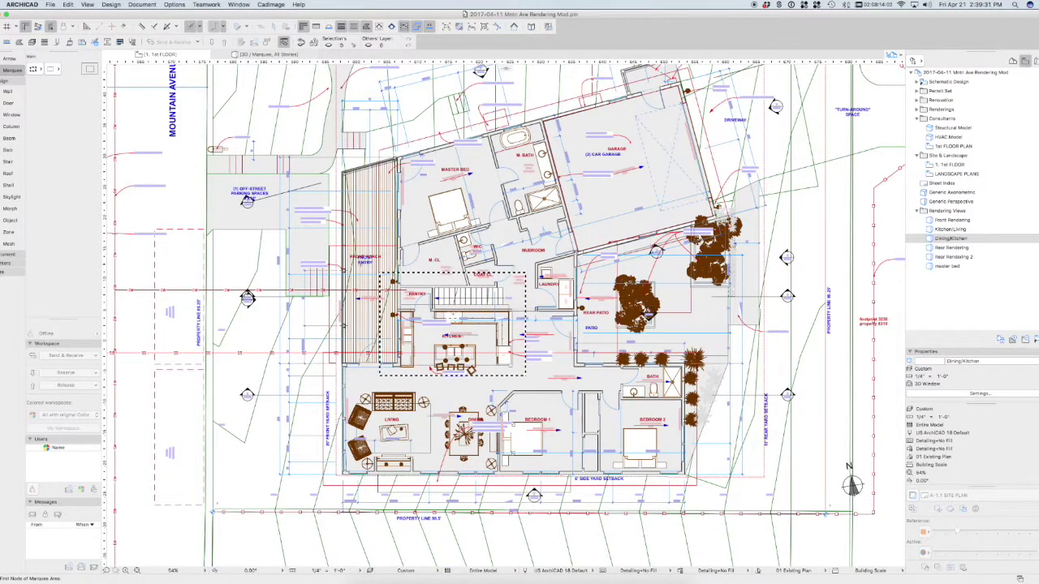
key(Escape)
click(417, 290)
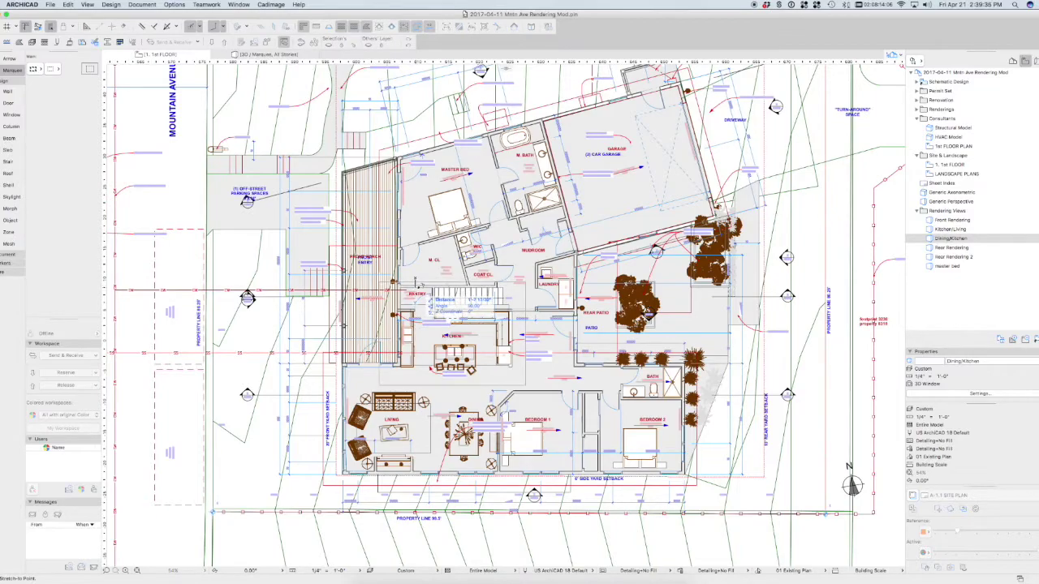
click(525, 386)
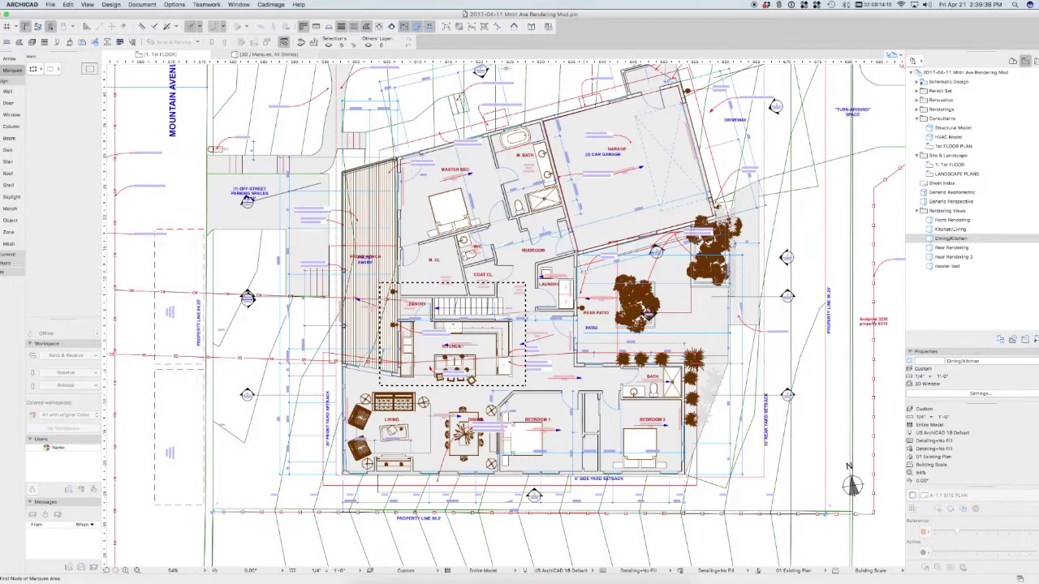
Draw a wider marquee around the kitchen, from the rear patio to beyond the front entry, and show only that section in 3D
click(591, 270)
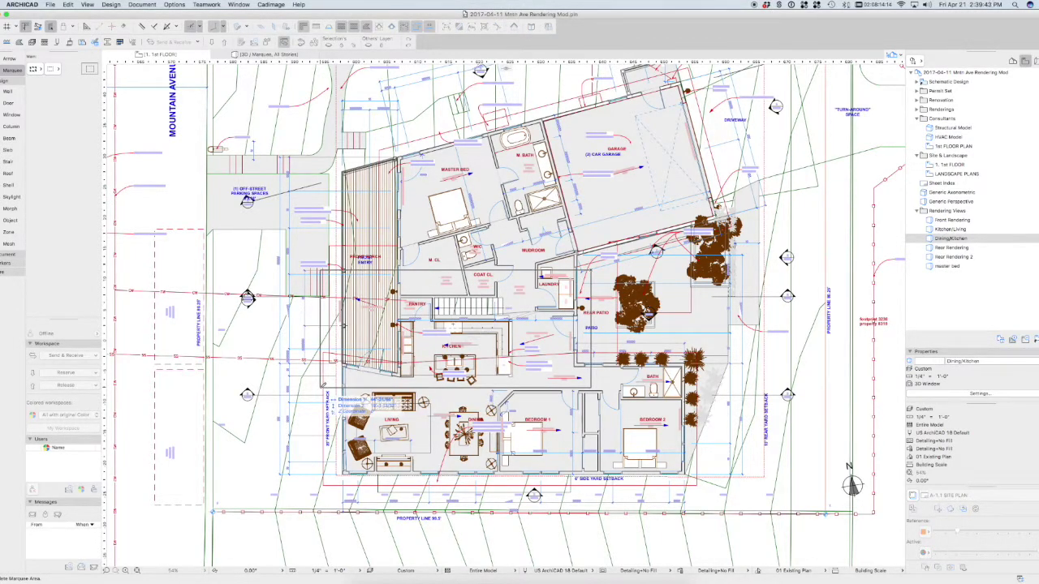
click(321, 388)
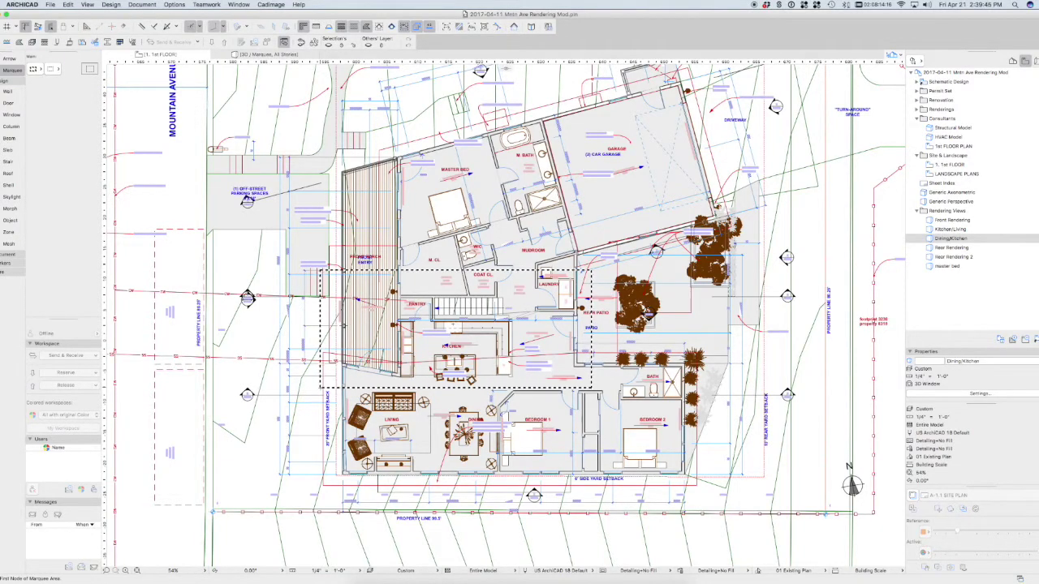
key(F5)
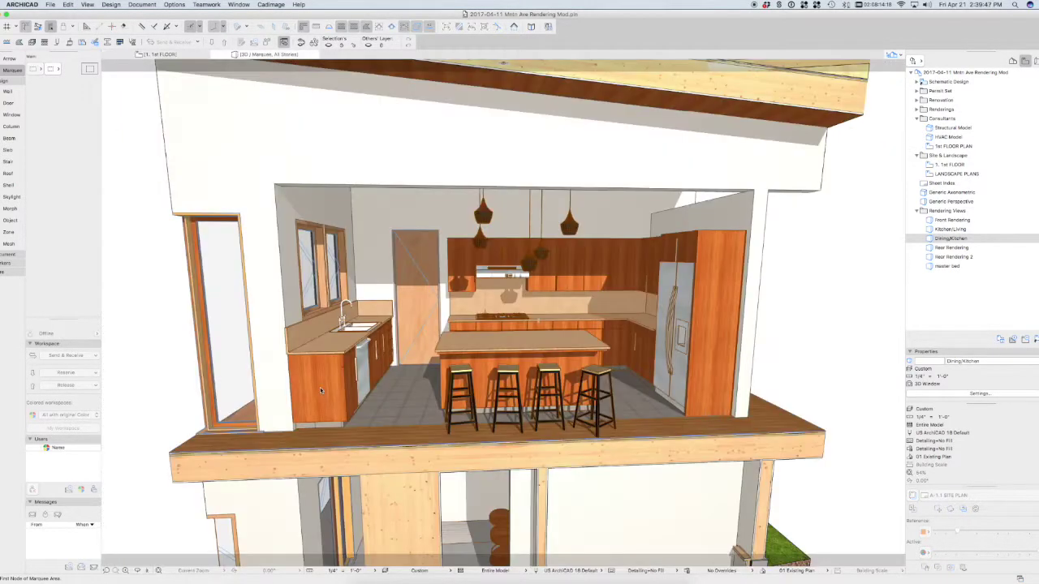
scroll(379, 343, down, 5)
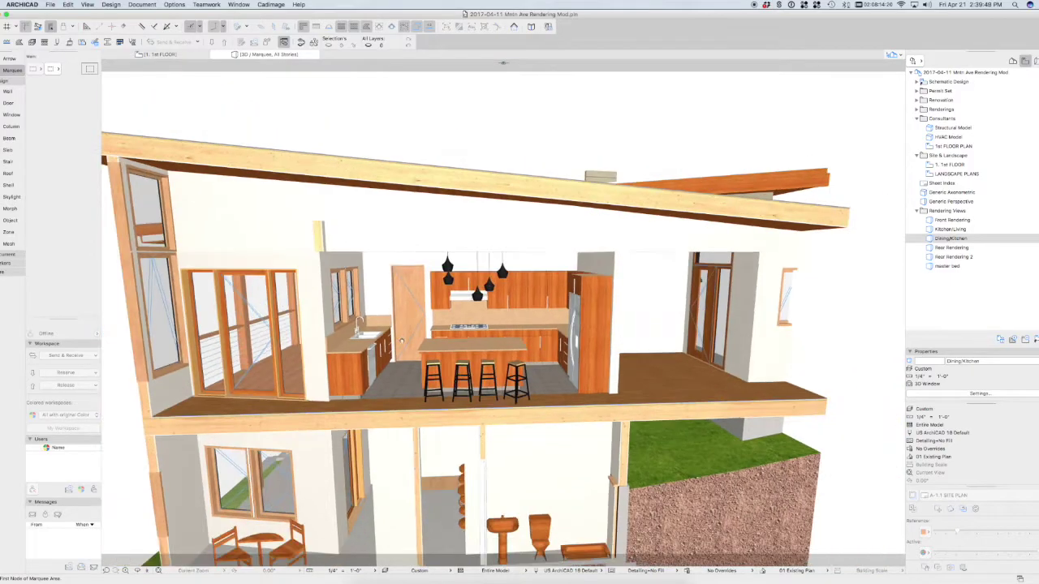
shift+middle_drag(379, 349, 344, 381)
shift+drag(344, 382, 412, 390)
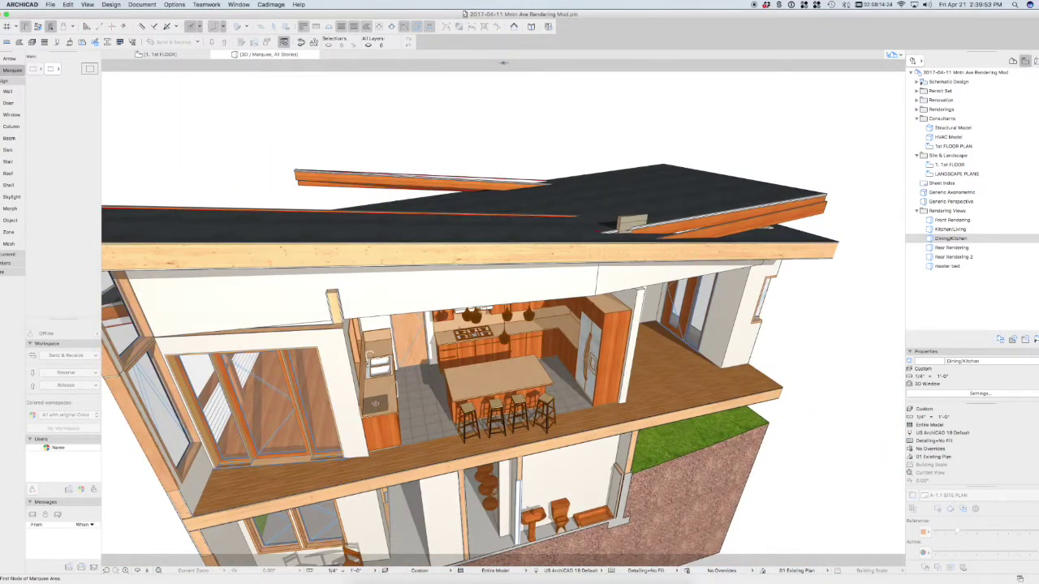
mouse_move(312, 394)
shift+middle_down()
mouse_move(439, 337)
mouse_move(456, 345)
mouse_move(253, 371)
mouse_move(219, 361)
shift+middle_up()
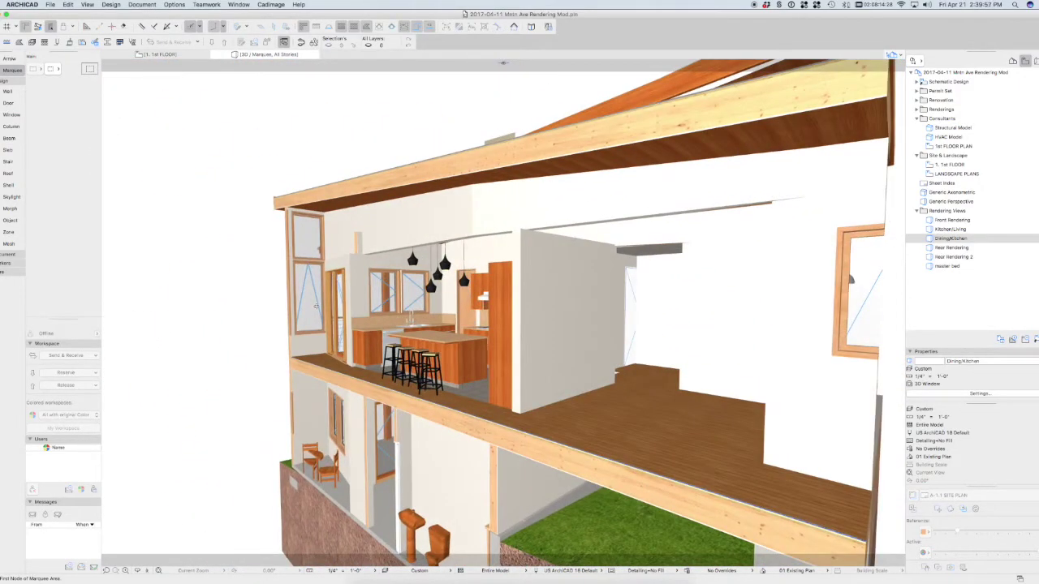
scroll(337, 296, up, 5)
shift+middle_drag(337, 297, 444, 372)
Return to the first-floor plan and undo the stretch of the kitchen elements
key(F2)
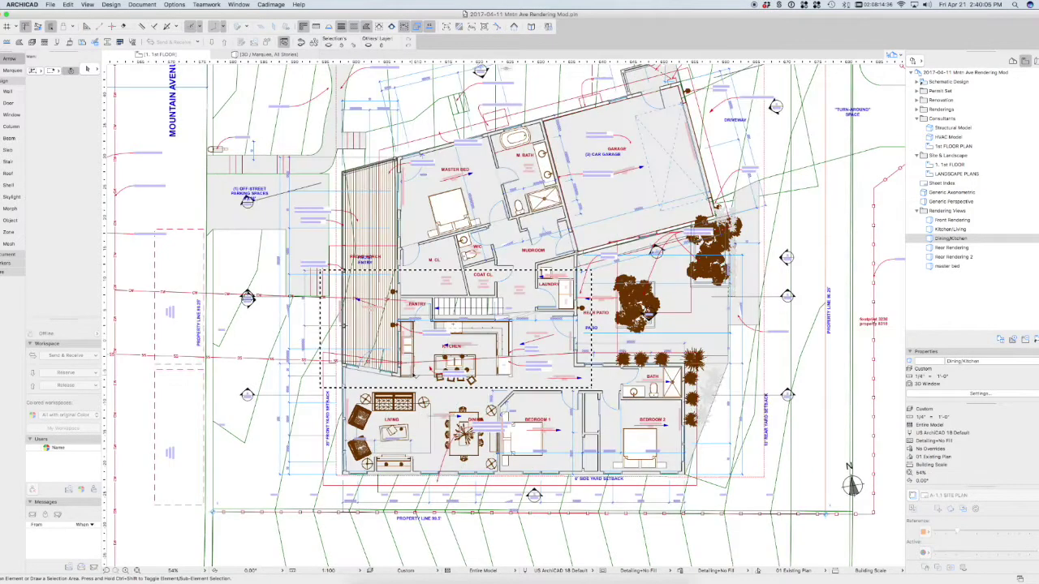
key(super+z)
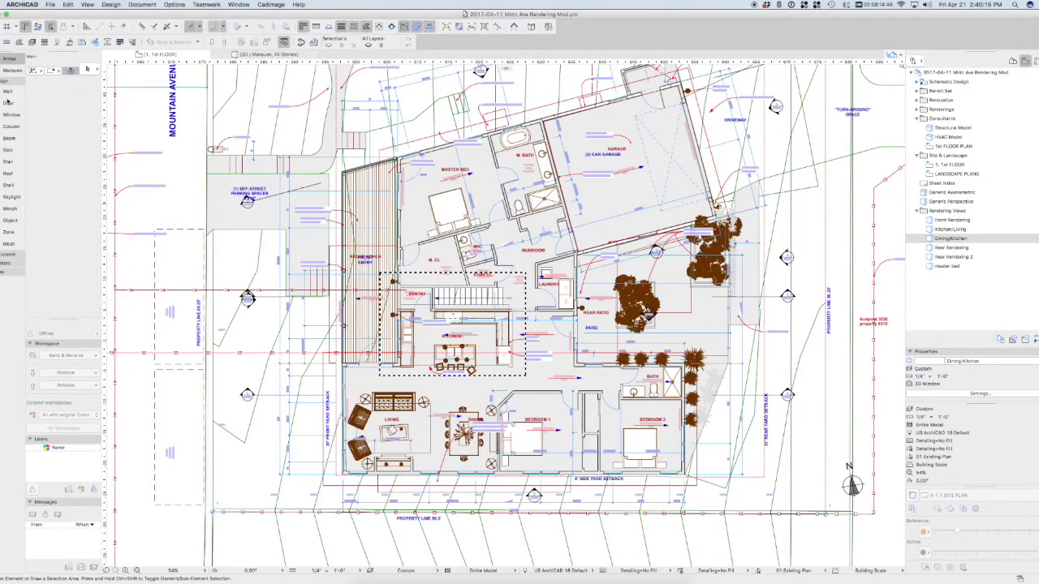
Draw a marquee across the full house width at the kitchen, from the rear patio past the front entry, and show that portion in 3D
click(8, 71)
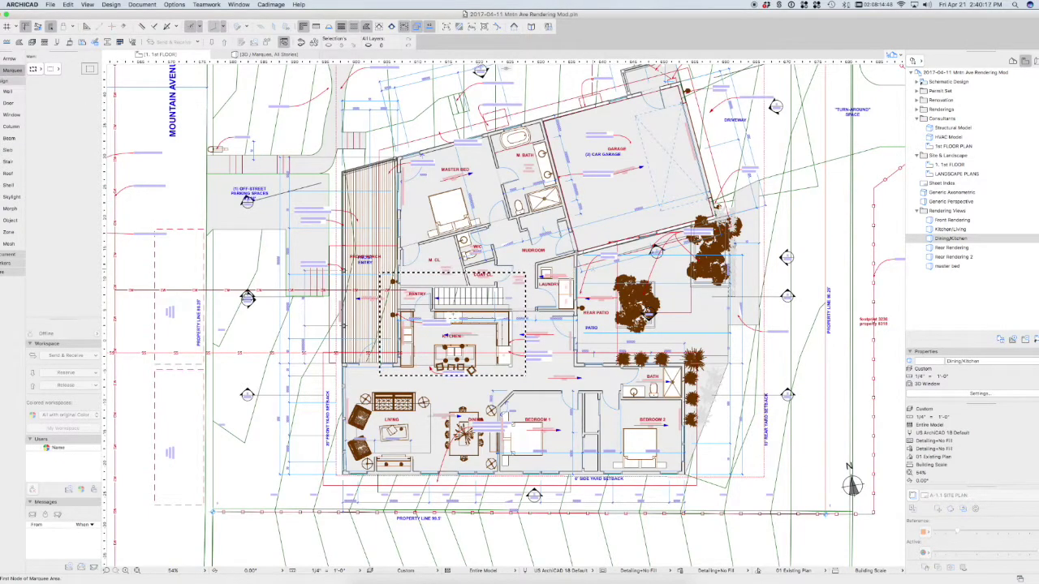
click(601, 267)
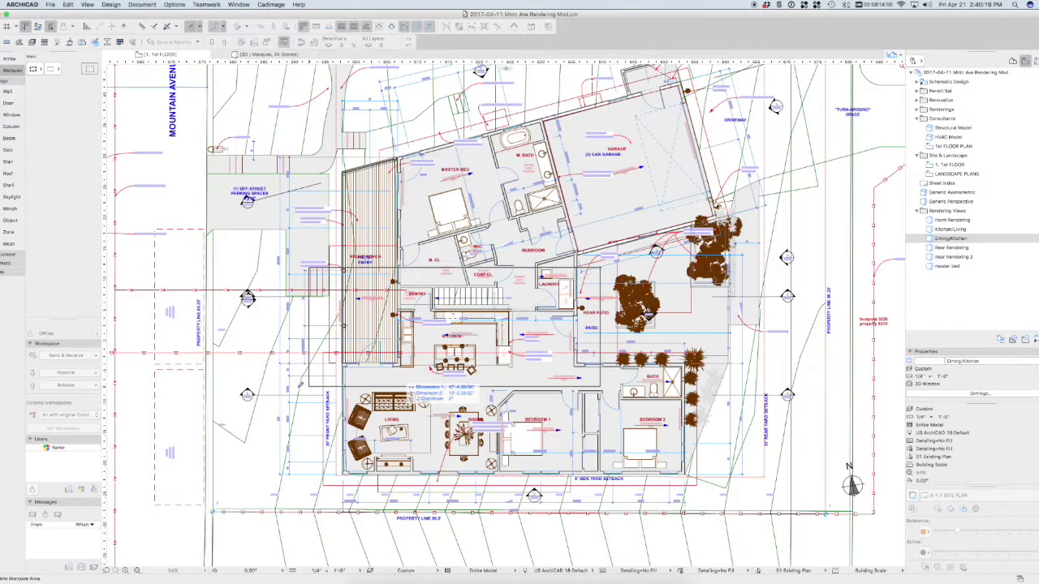
click(298, 389)
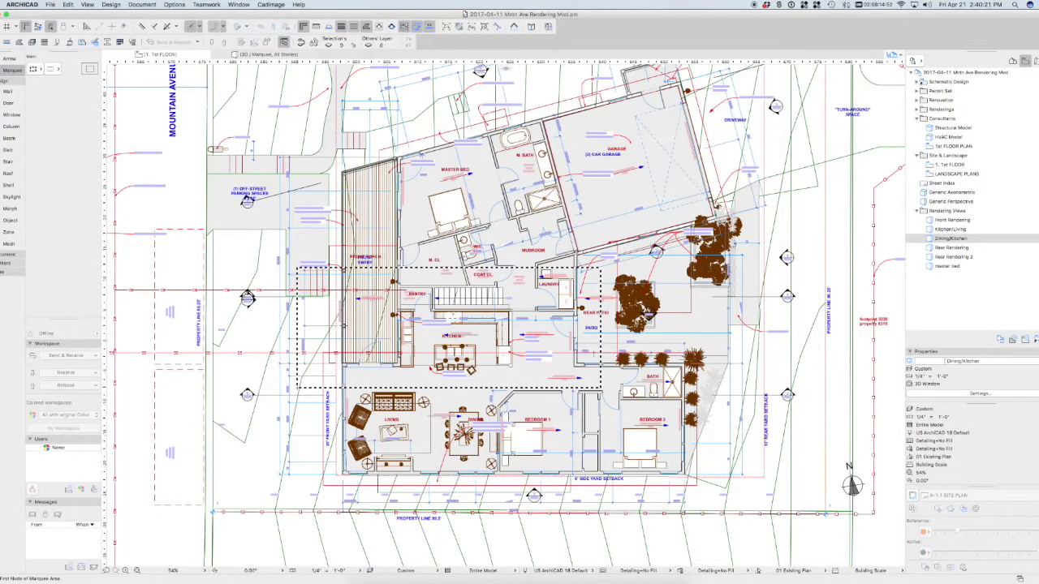
key(F5)
Examine the cut-away kitchen, the adjoining rooms and the story below from outside and close up in the 3D view
shift+middle_drag(406, 389, 456, 312)
scroll(511, 298, down, 5)
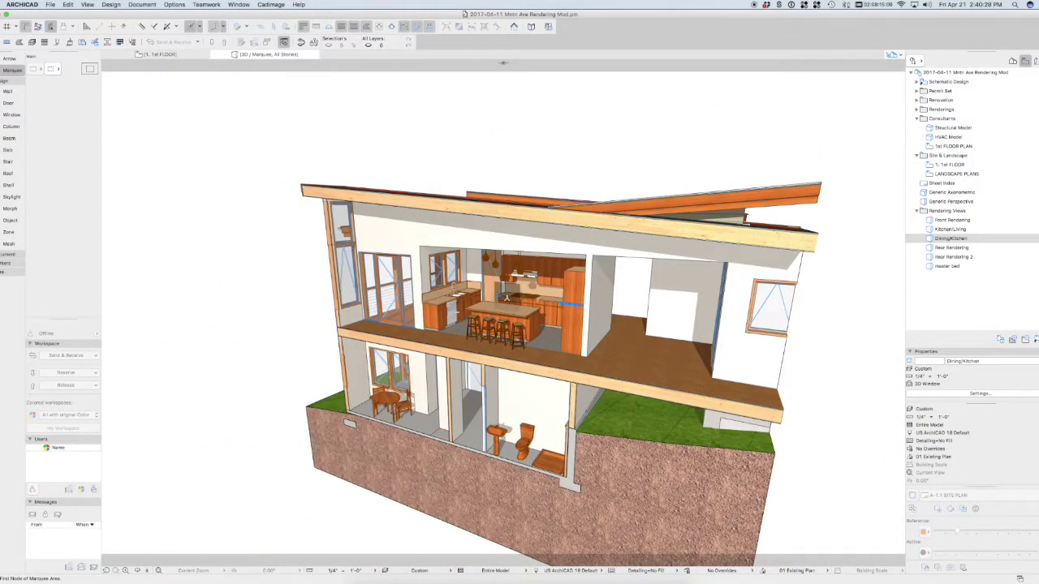
scroll(460, 308, up, 5)
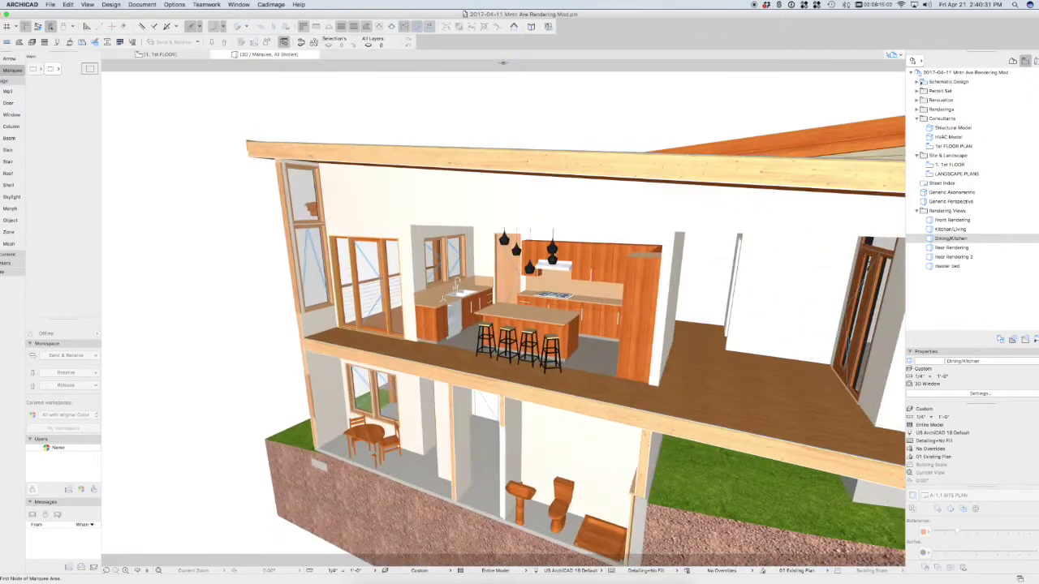
shift+middle_drag(583, 291, 519, 291)
scroll(460, 300, up, 5)
shift+middle_drag(459, 301, 488, 300)
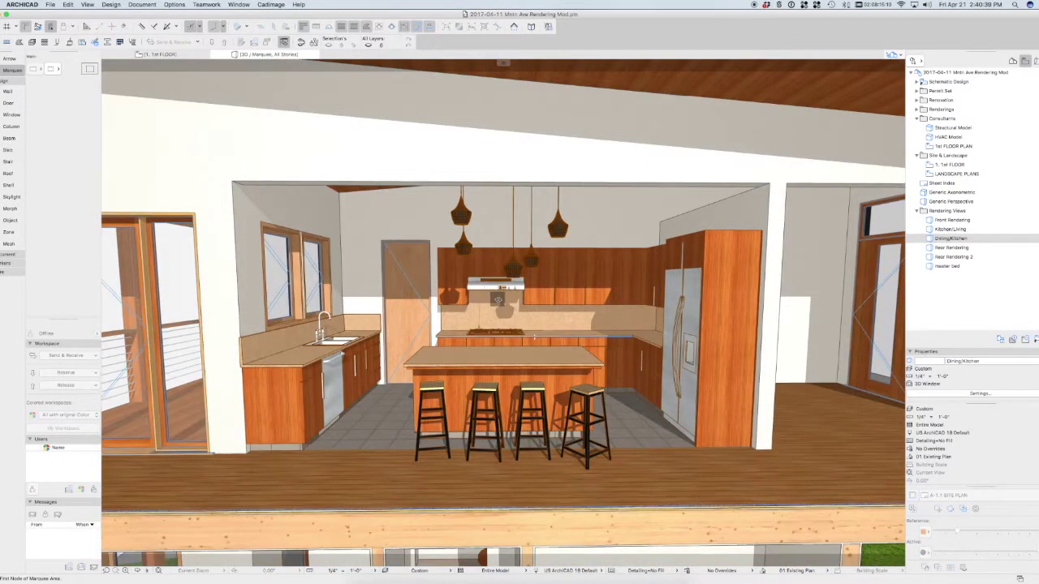
scroll(498, 299, down, 3)
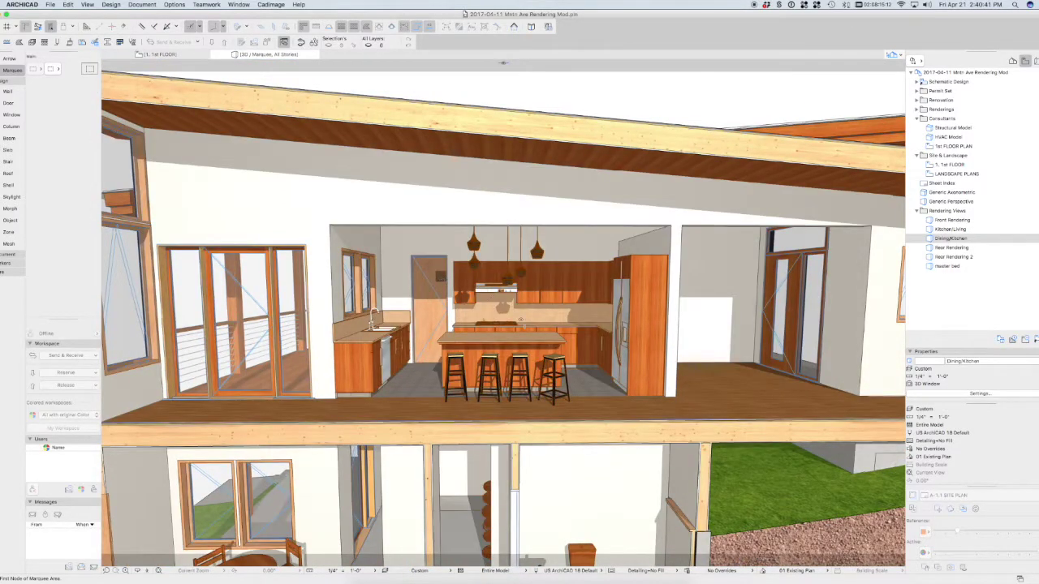
click(523, 340)
key(Escape)
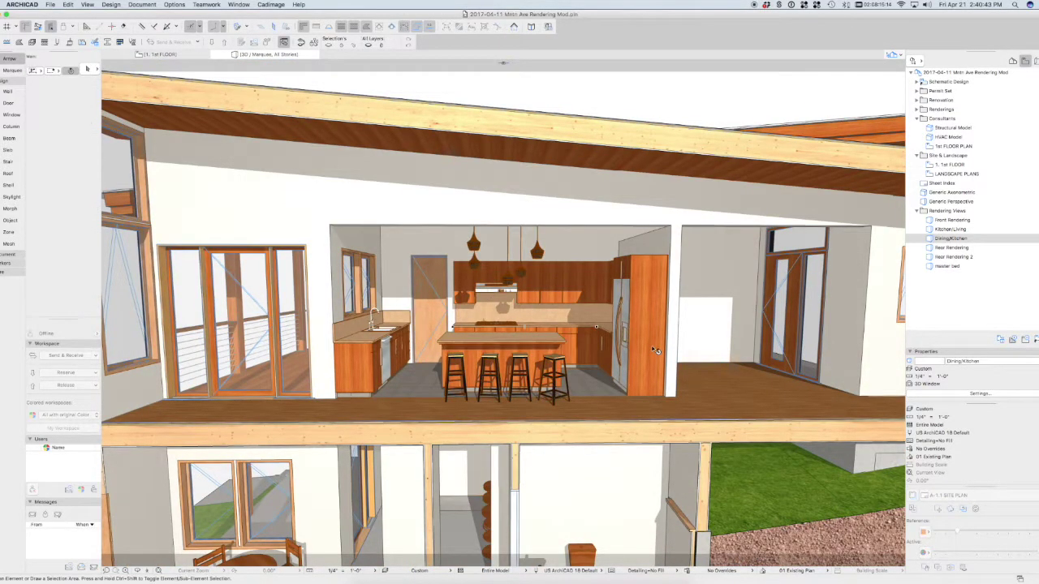
scroll(625, 347, up, 4)
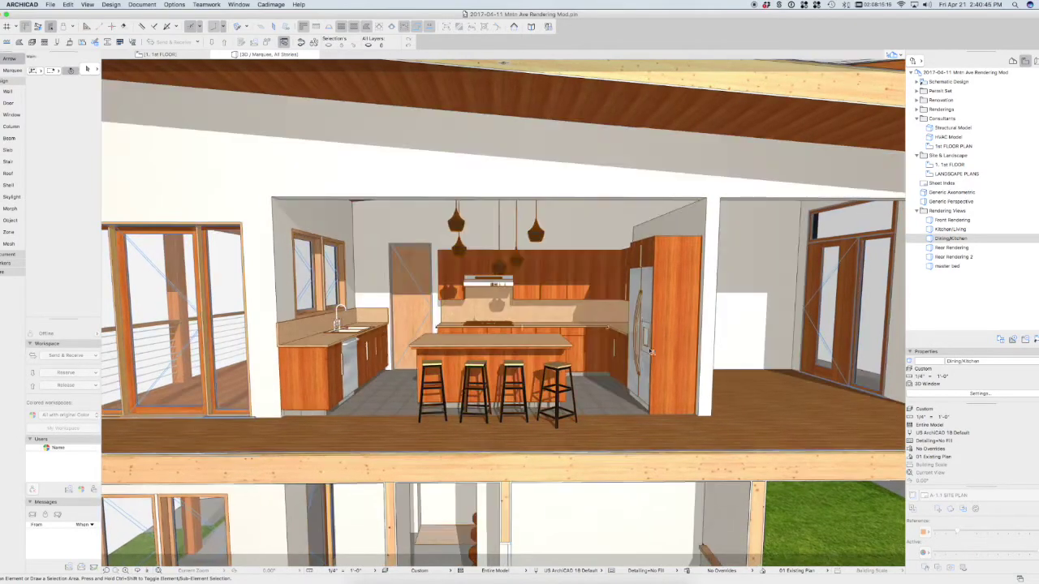
scroll(467, 303, up, 2)
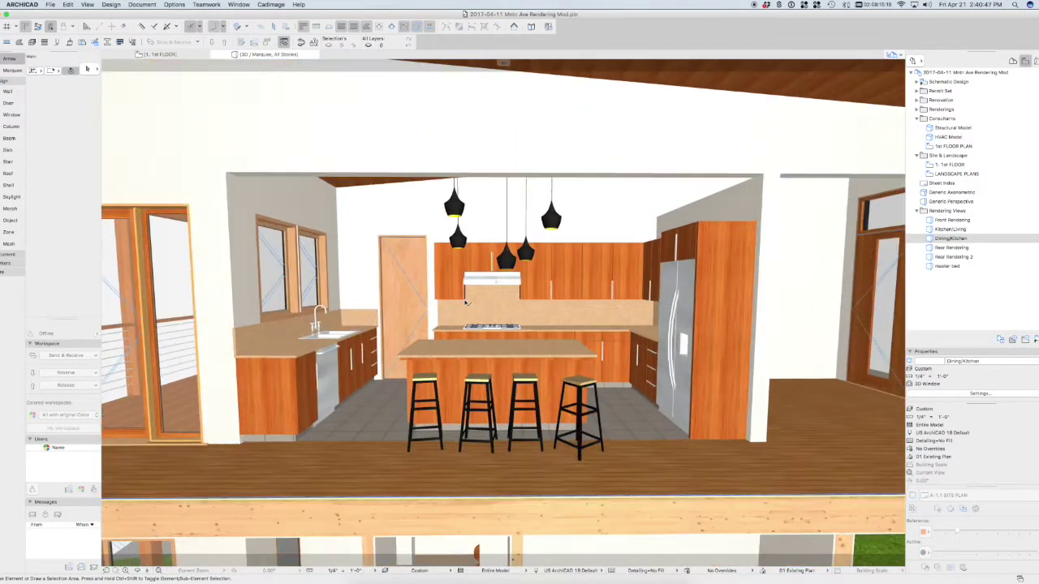
Switch the 3D view from perspective to a Side view parallel projection and adjust the camera direction to face the kitchen
key(shift+super+F3)
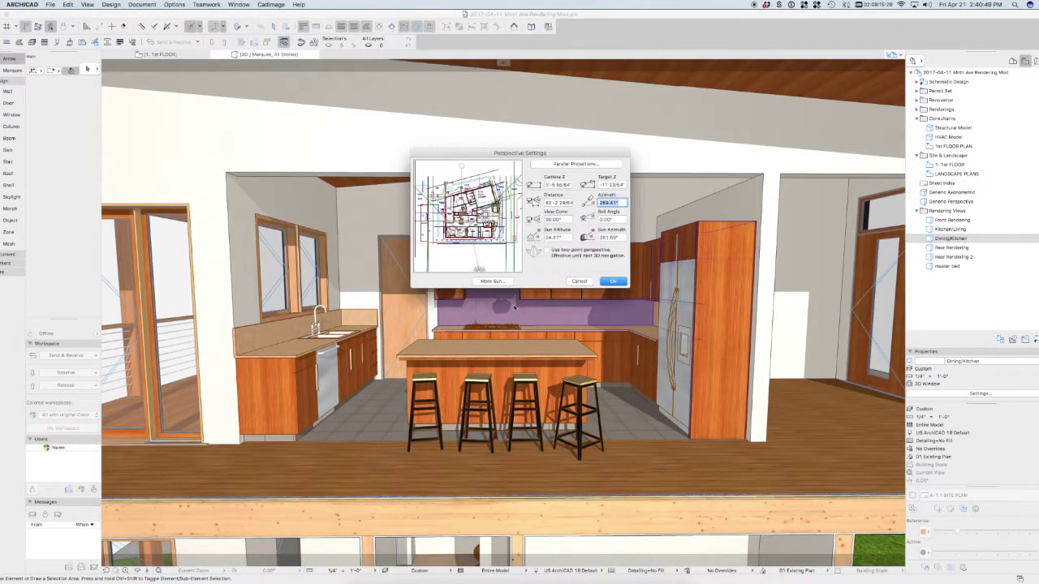
click(556, 164)
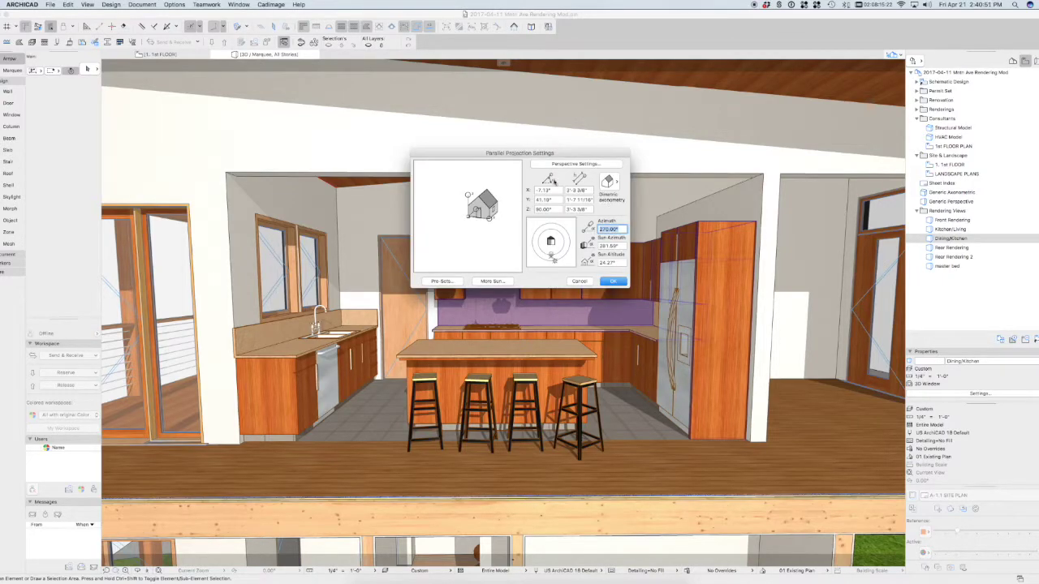
click(608, 181)
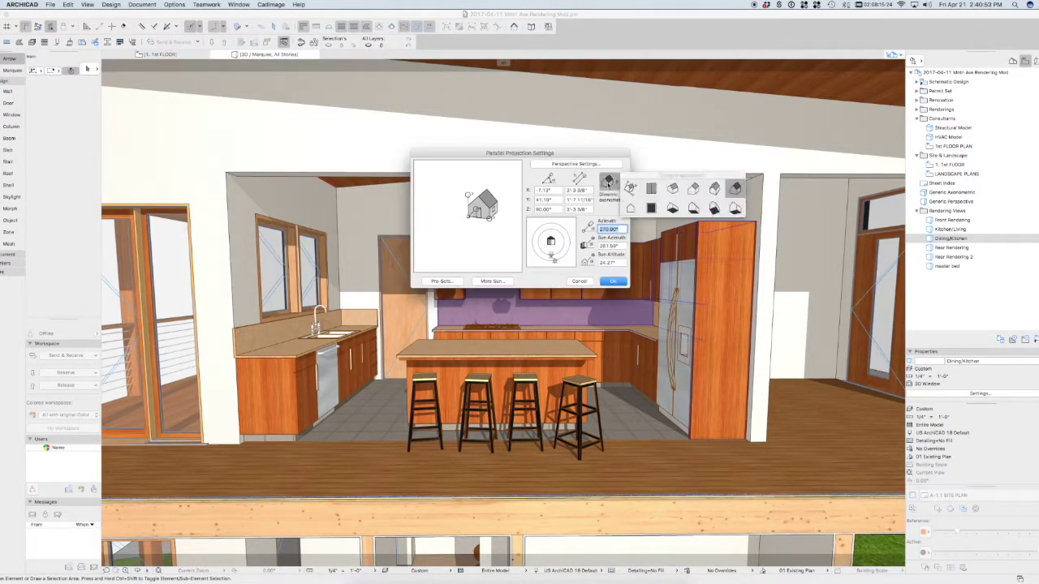
click(630, 208)
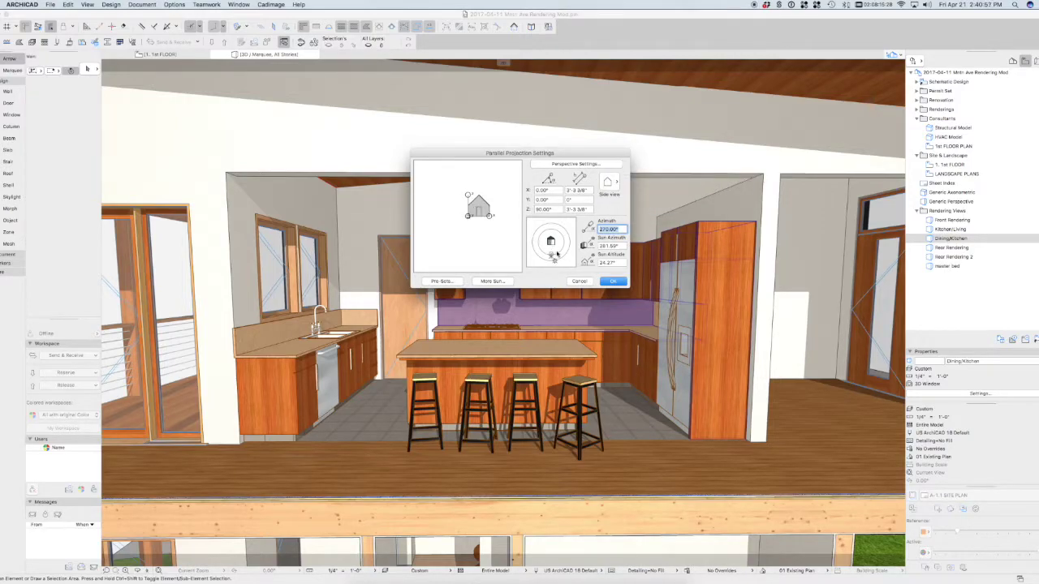
drag(552, 257, 562, 243)
click(610, 281)
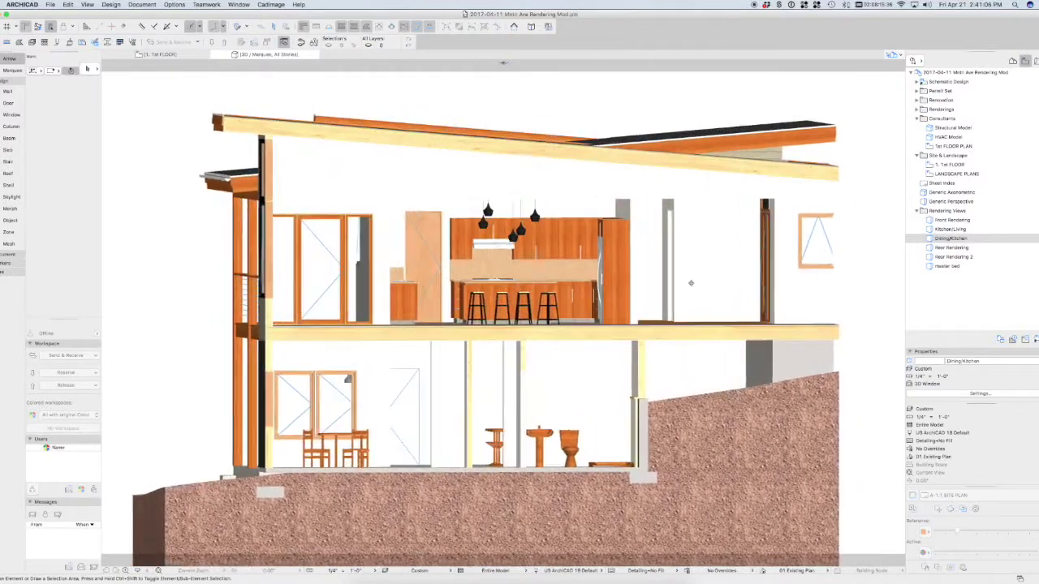
scroll(533, 242, up, 3)
scroll(531, 241, up, 2)
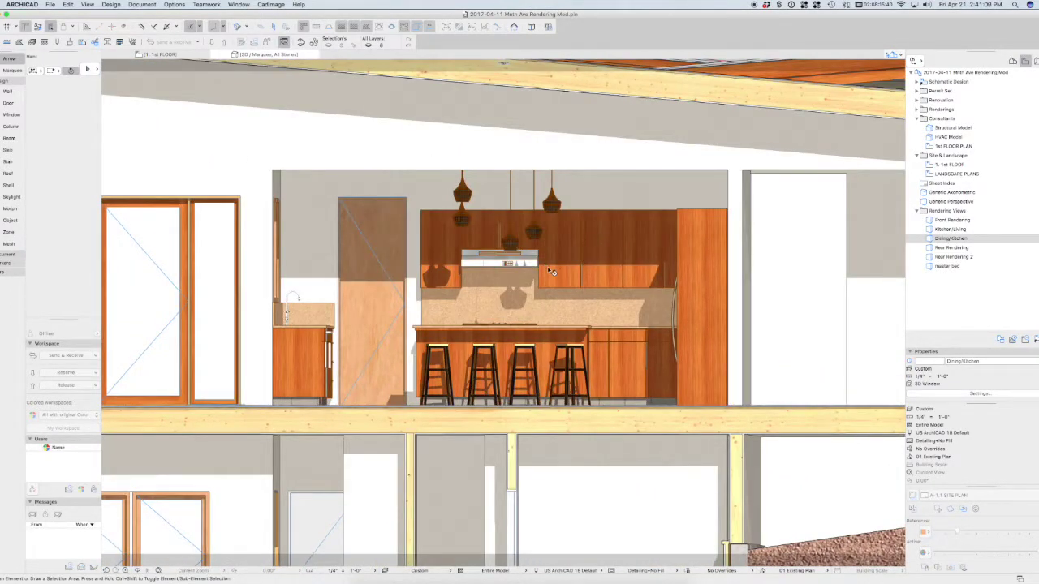
shift+middle_drag(549, 270, 527, 265)
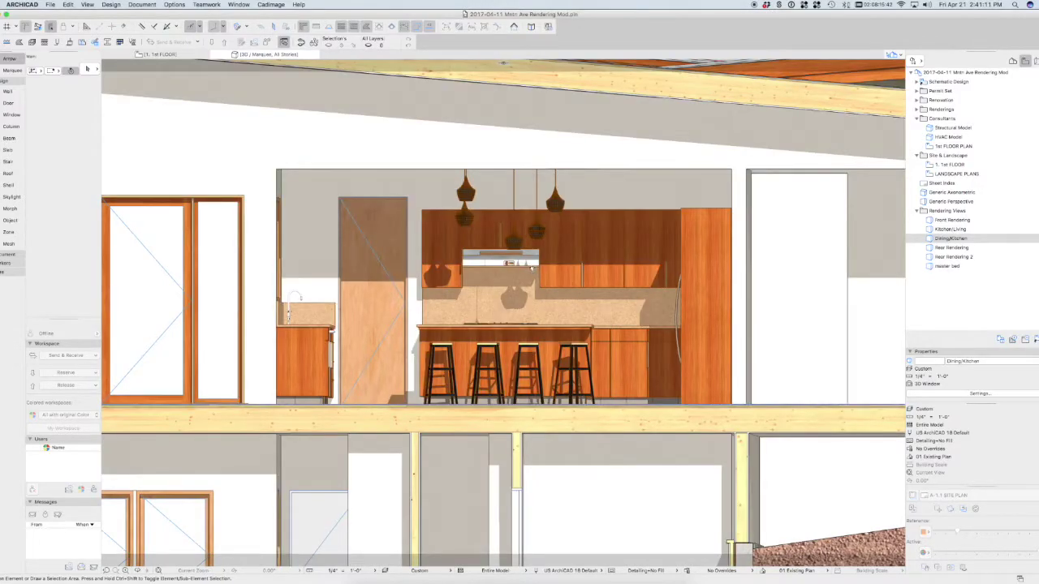
Look through the 3D viewing commands and search the command help for "look perp"
click(88, 6)
mouse_move(161, 182)
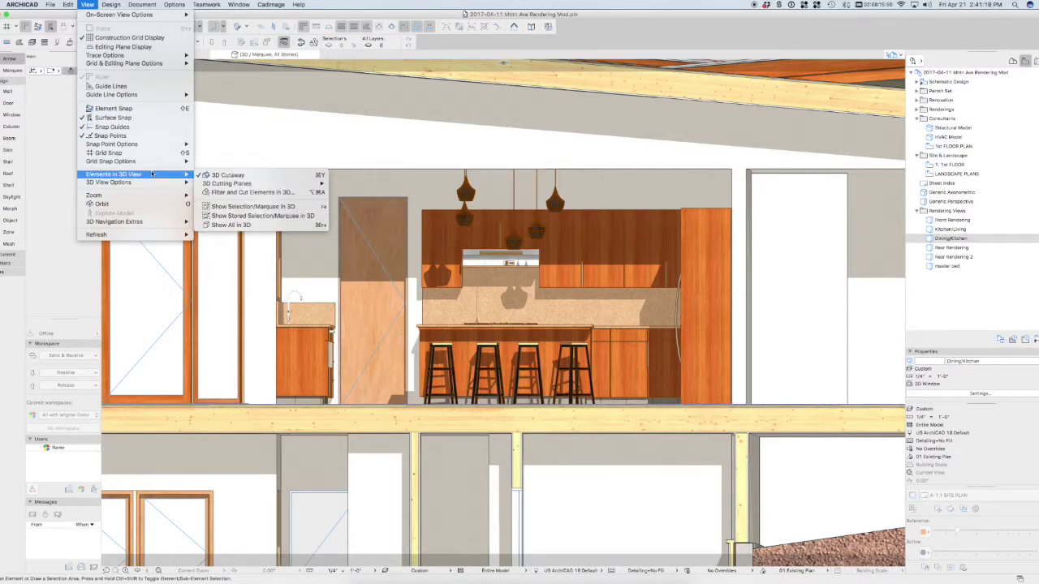
mouse_move(152, 222)
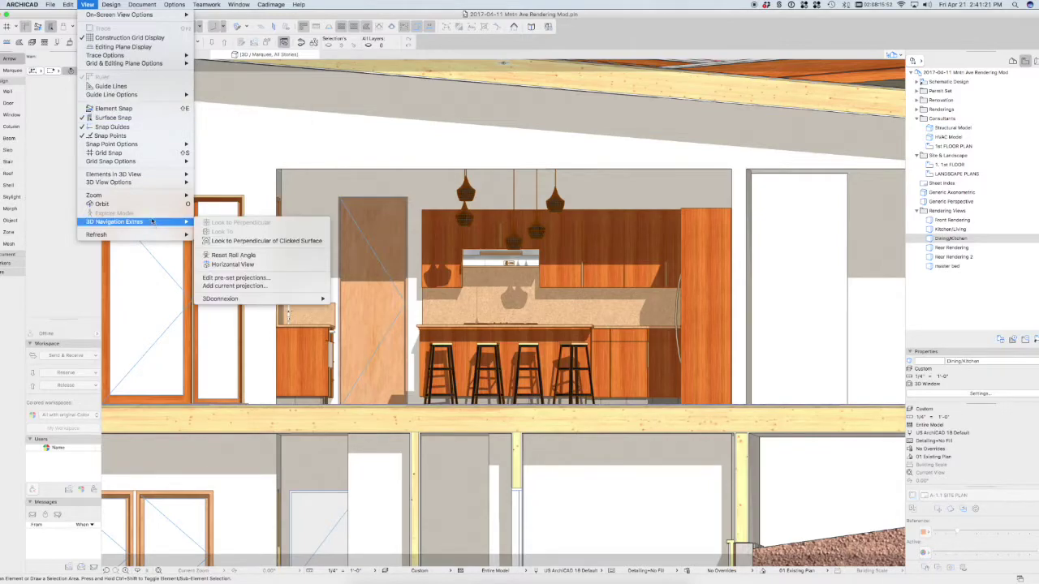
click(300, 5)
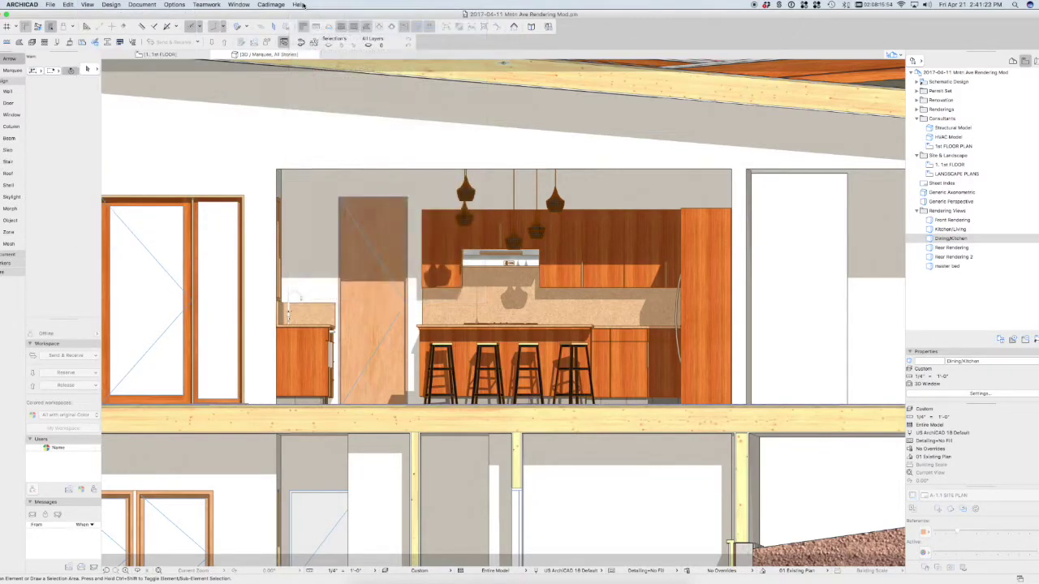
click(300, 5)
text(loo)
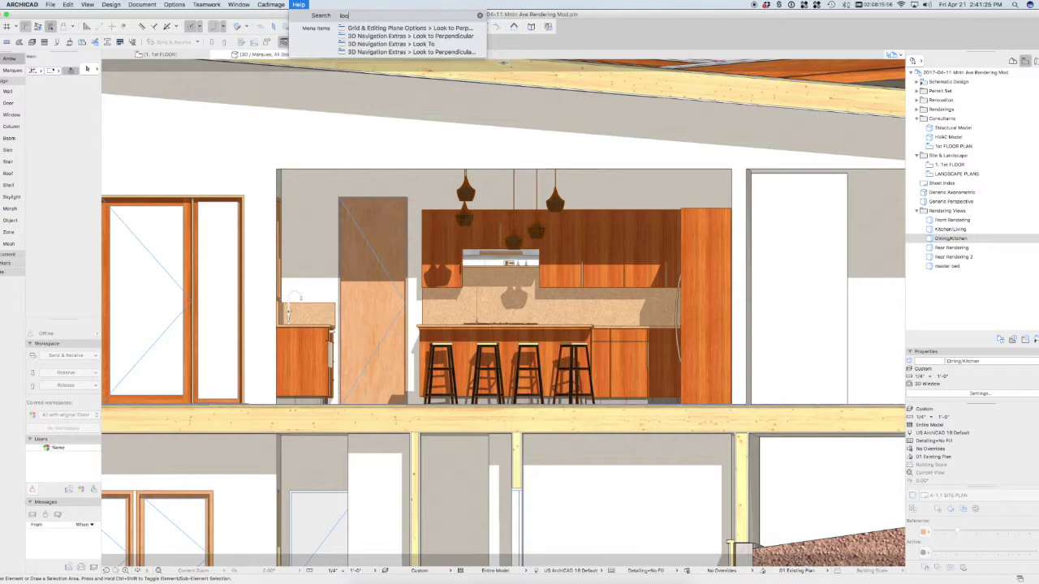
text(k perp)
mouse_move(360, 29)
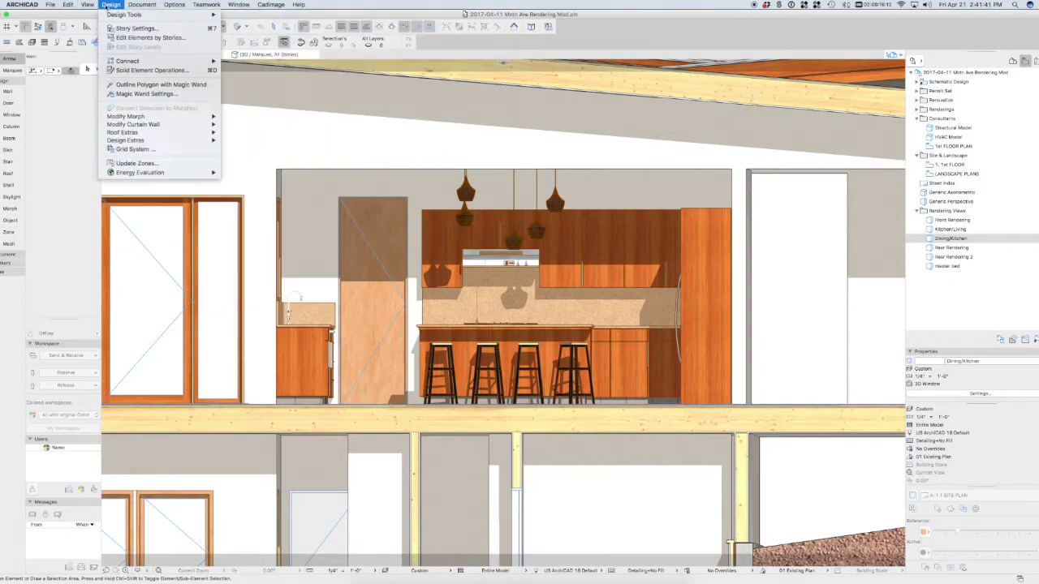
Align the 3D view squarely to the kitchen's back wall cabinets with Look to Perpendicular of Clicked Surface
mouse_move(87, 4)
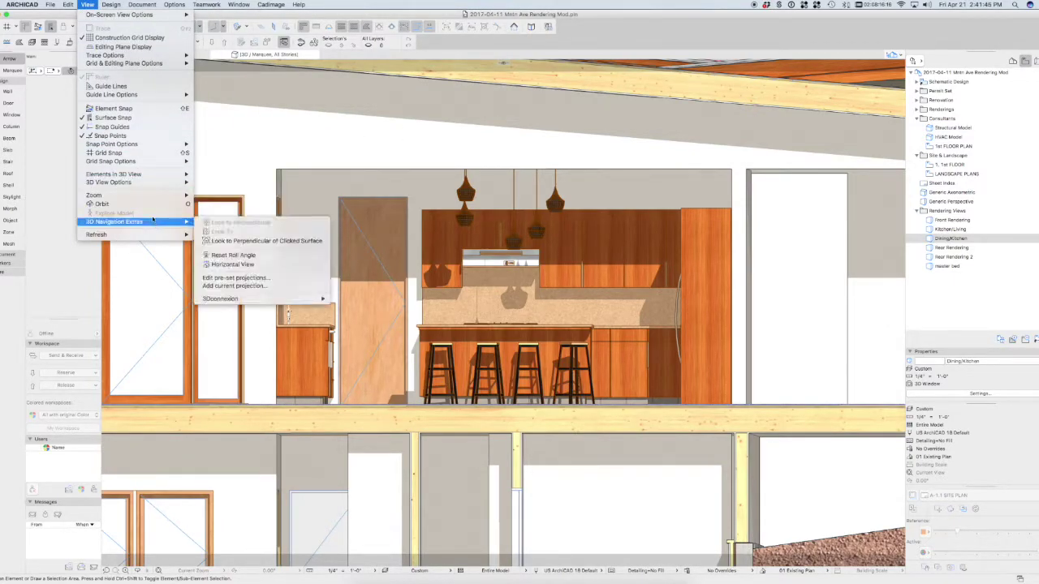
mouse_move(159, 226)
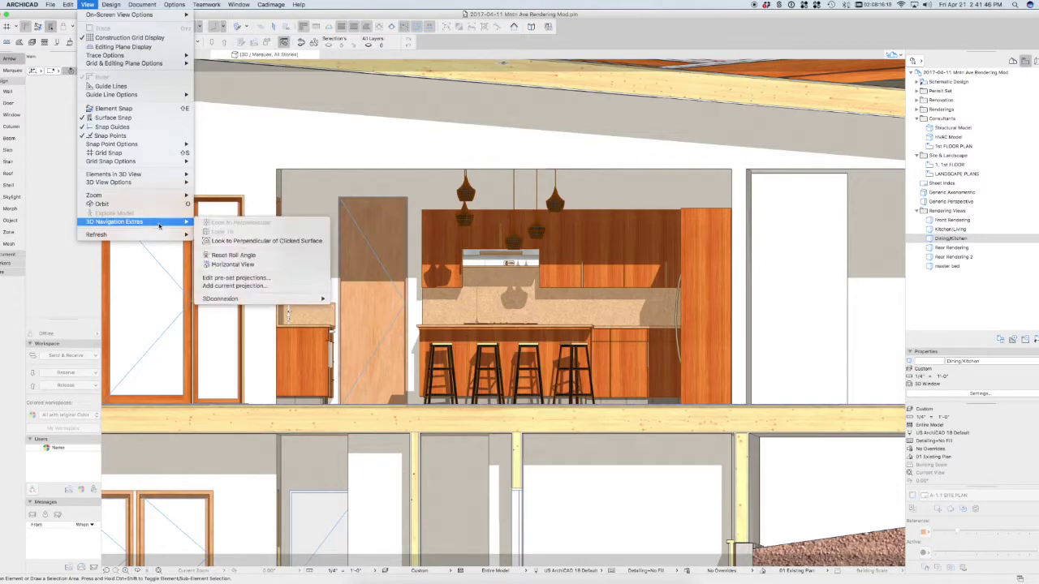
click(242, 245)
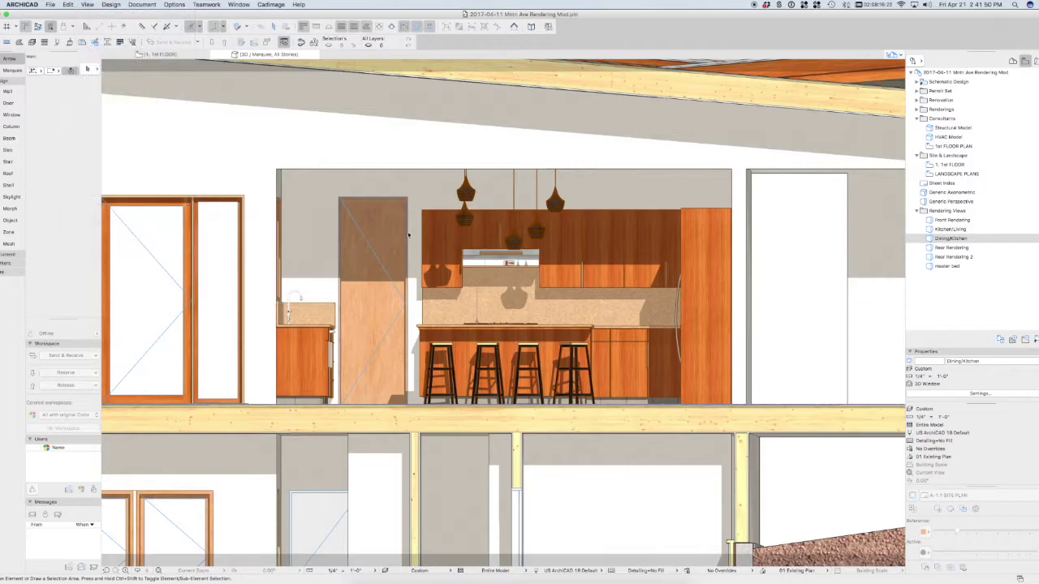
click(486, 227)
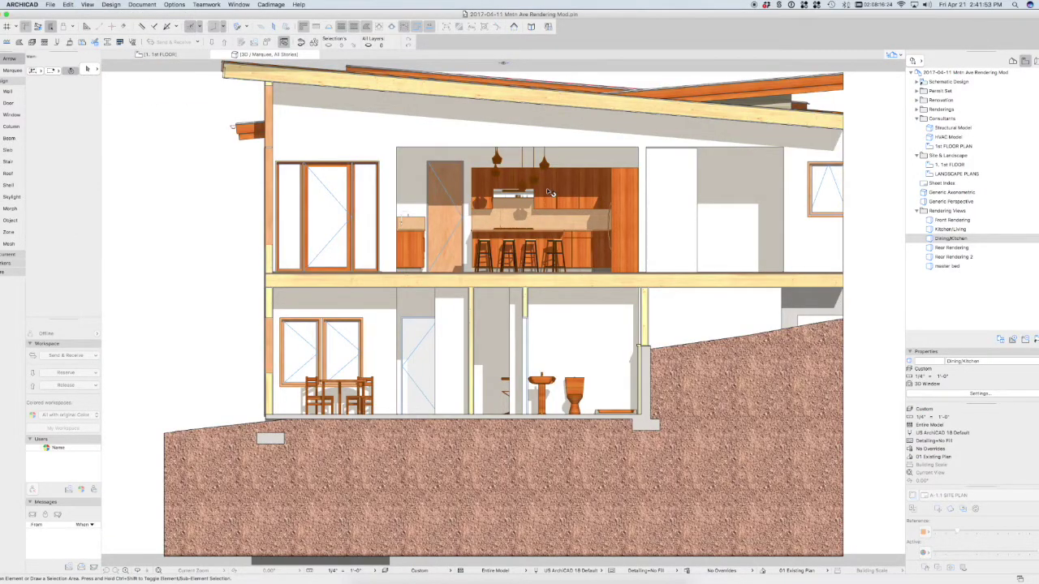
scroll(548, 191, up, 4)
scroll(583, 223, down, 4)
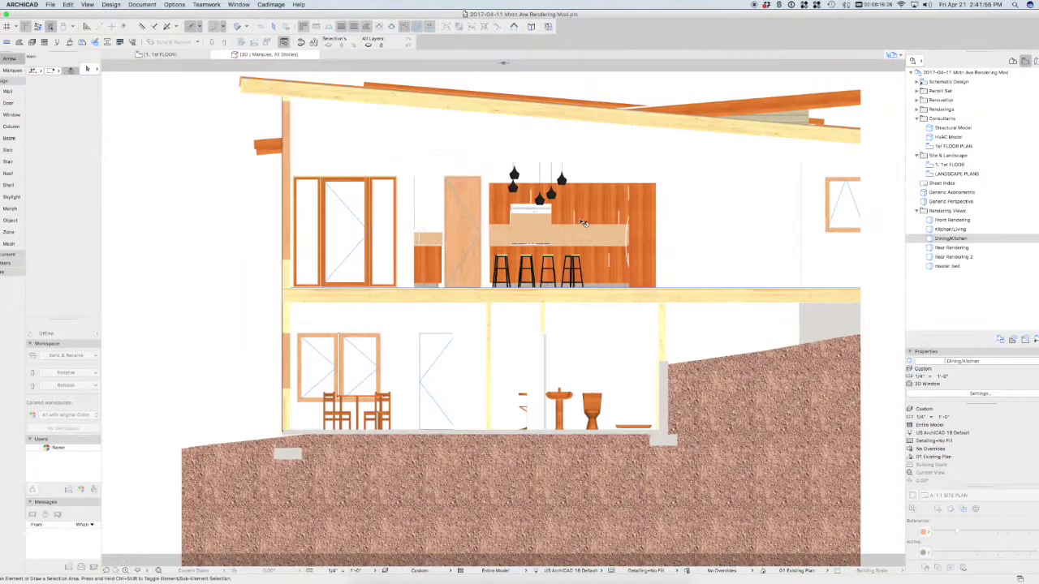
Switch the 3D view of the kitchen from parallel projection back to perspective, keeping the current camera settings
scroll(592, 145, up, 3)
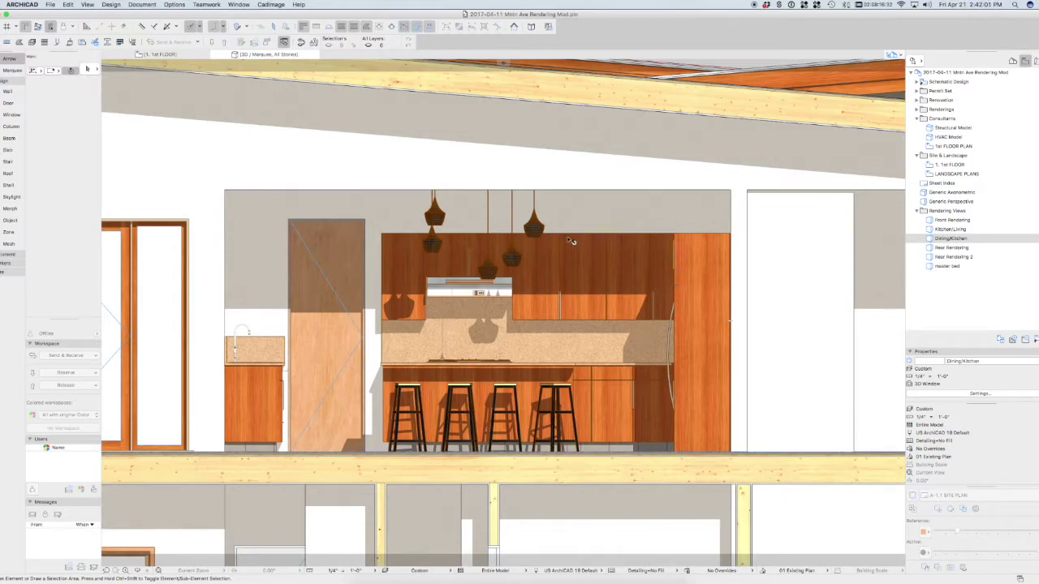
scroll(569, 284, down, 3)
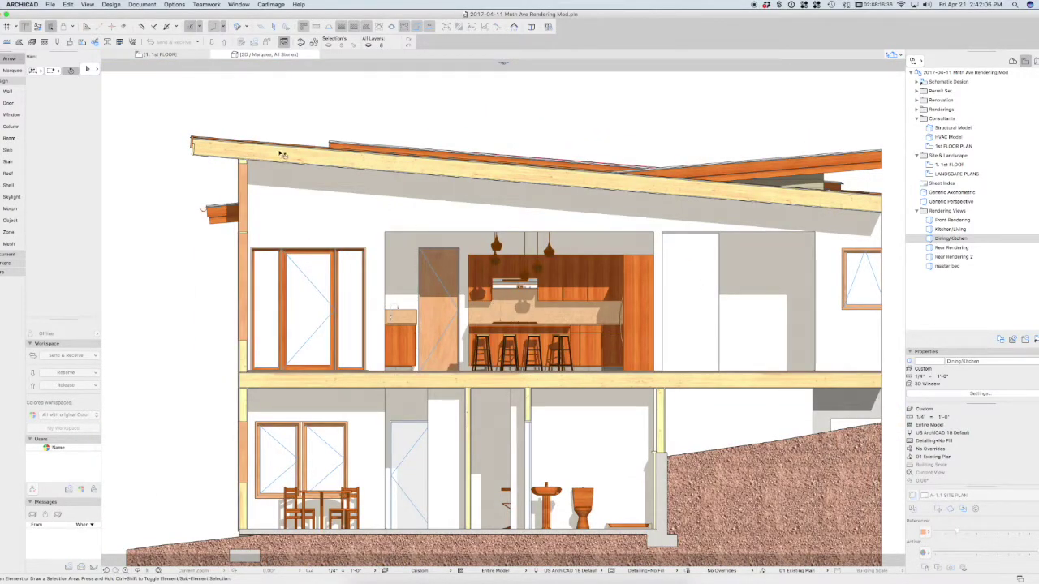
scroll(597, 284, up, 3)
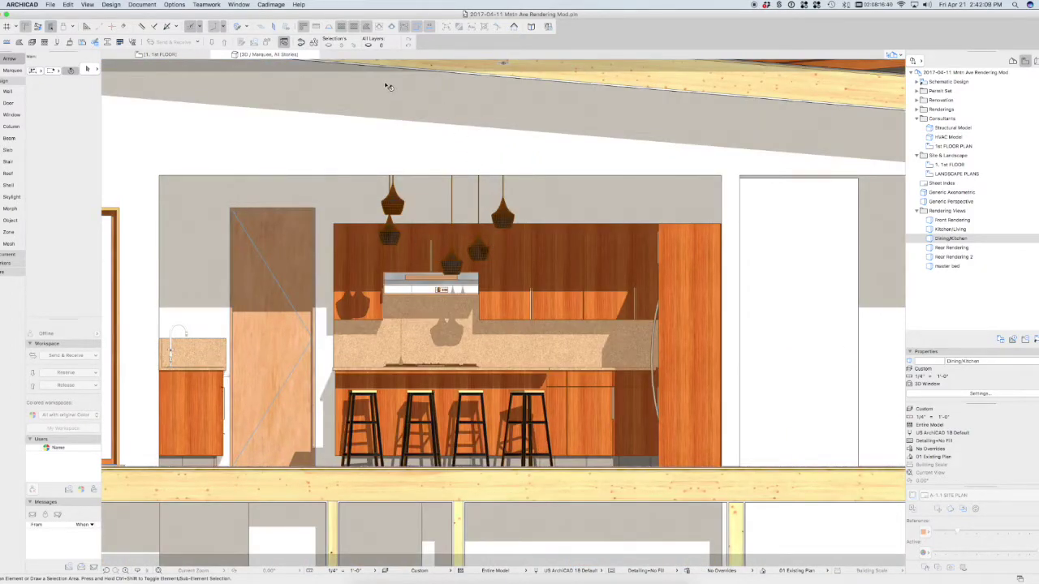
key(shift+super+F3)
click(536, 163)
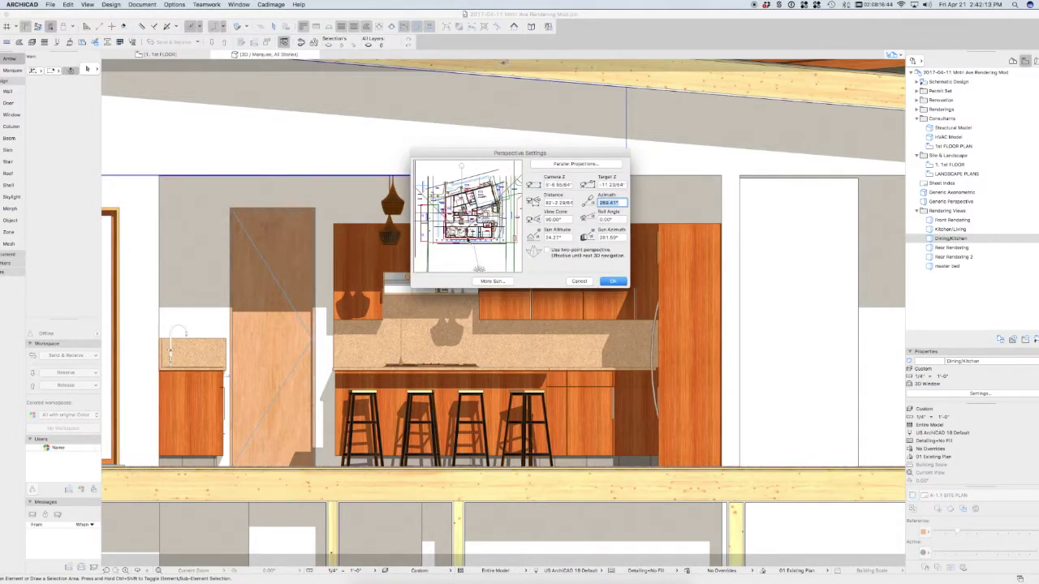
click(612, 281)
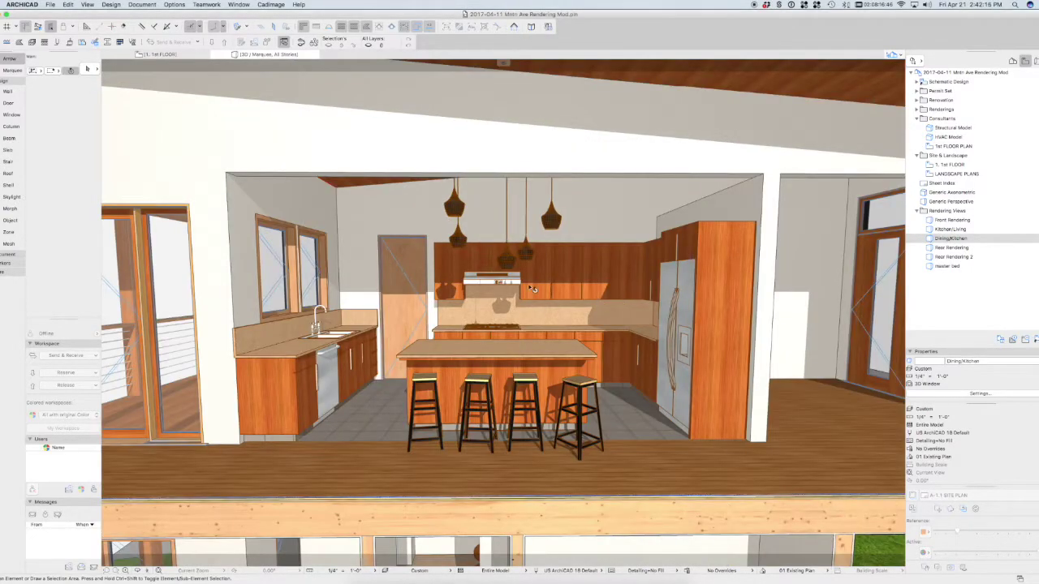
Align the perspective squarely to the kitchen's back wall with Look to Perpendicular of Clicked Surface and frame the kitchen closely
click(69, 4)
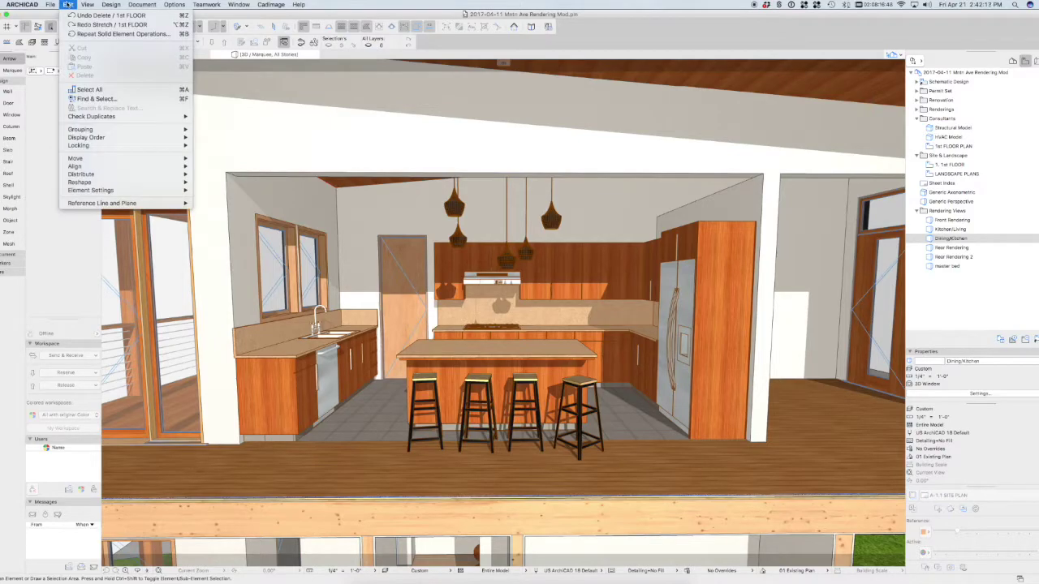
mouse_move(130, 183)
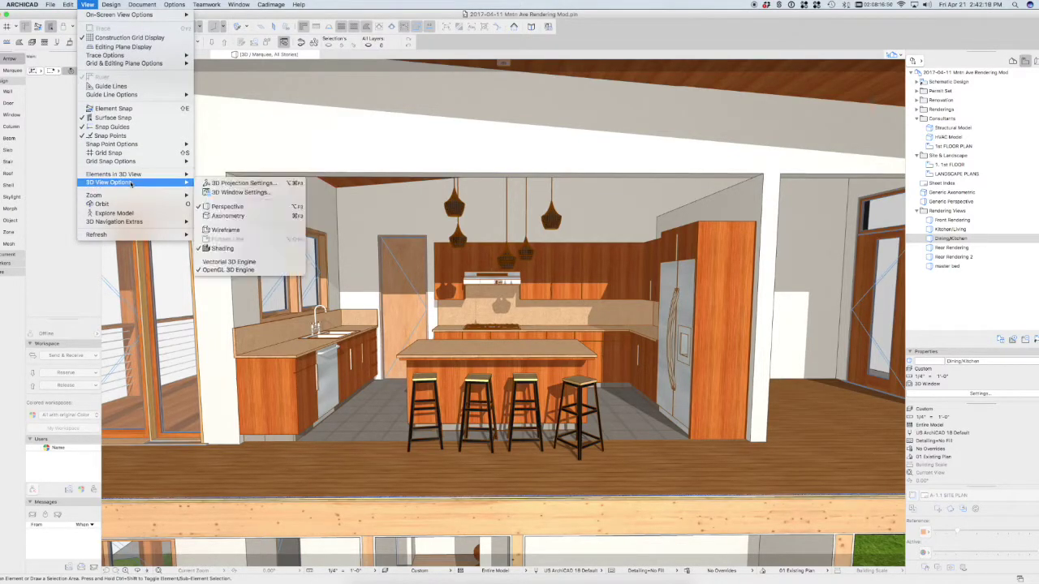
mouse_move(159, 227)
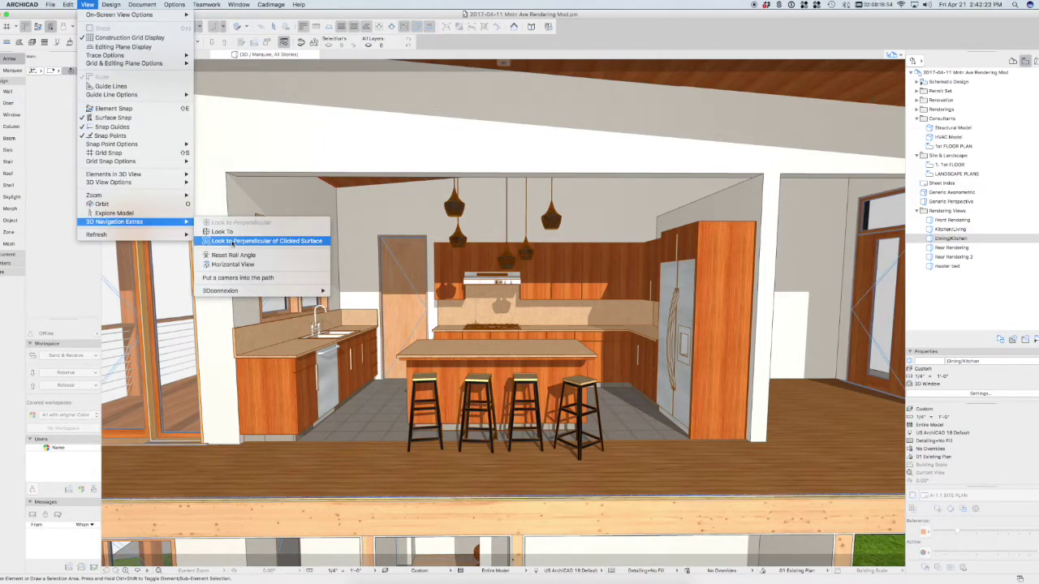
click(235, 241)
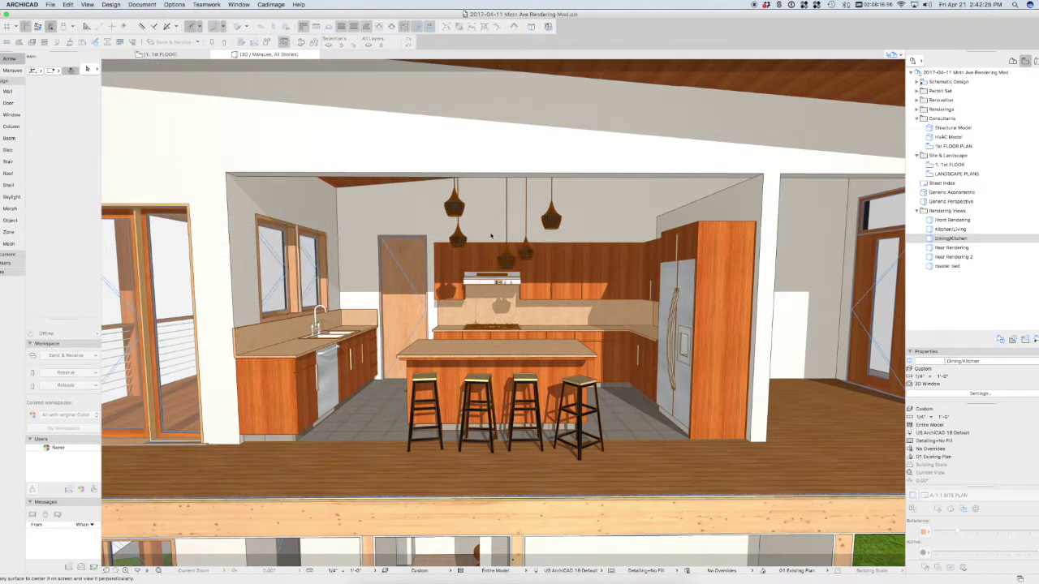
click(490, 236)
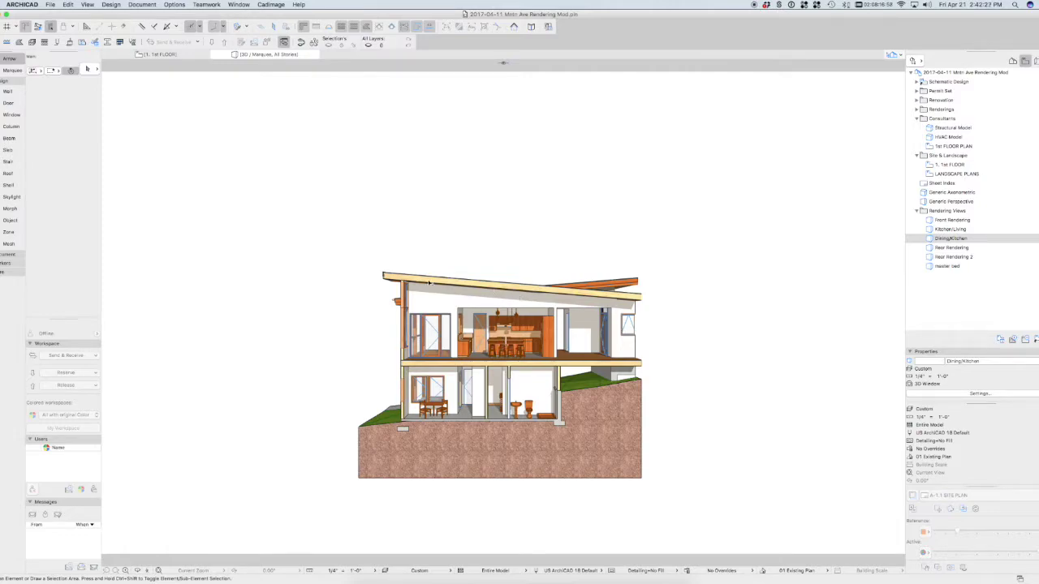
scroll(543, 358, up, 10)
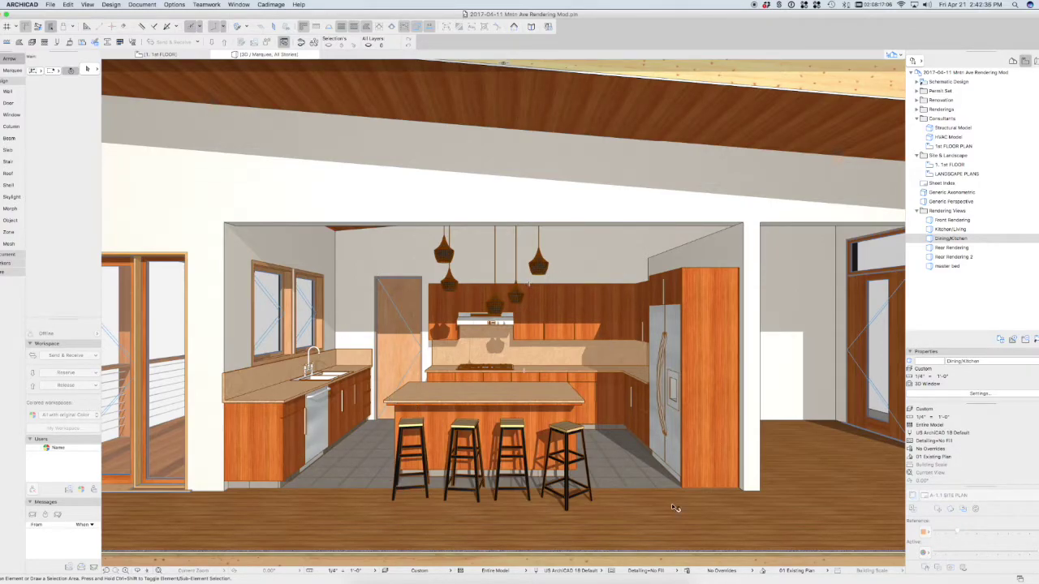
scroll(578, 386, up, 5)
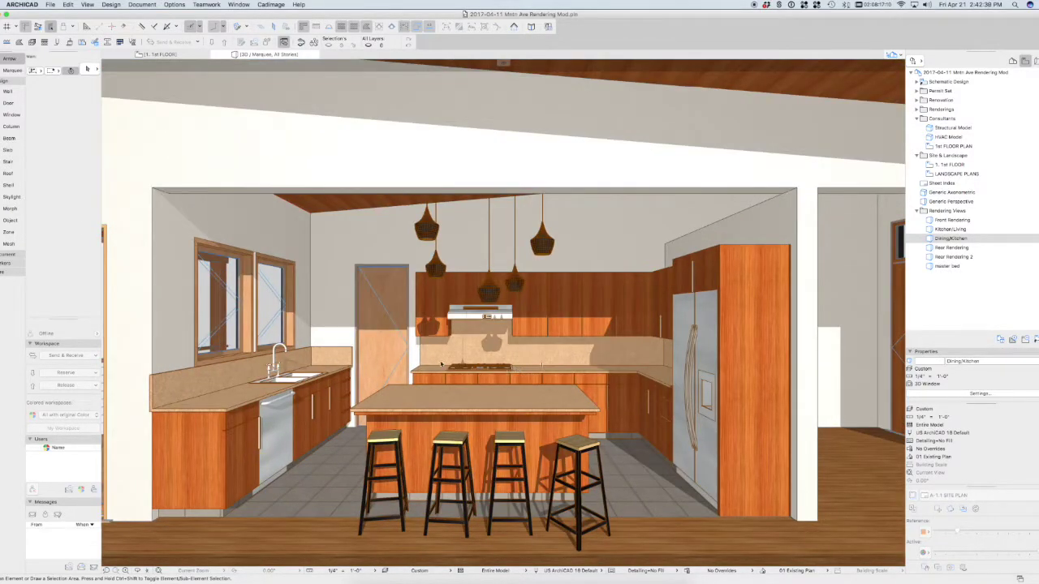
scroll(466, 382, down, 5)
scroll(340, 373, up, 6)
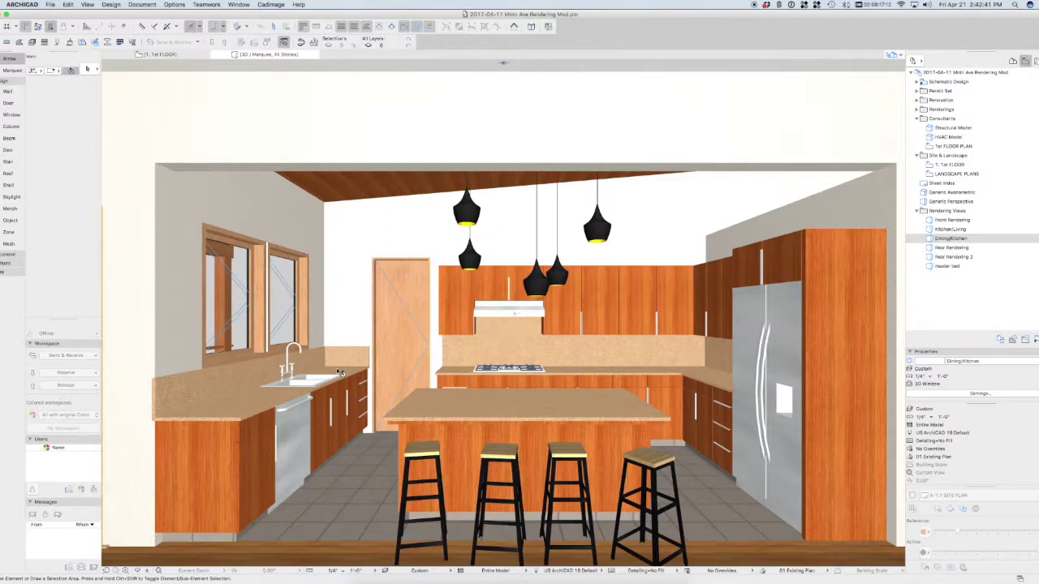
scroll(341, 372, down, 2)
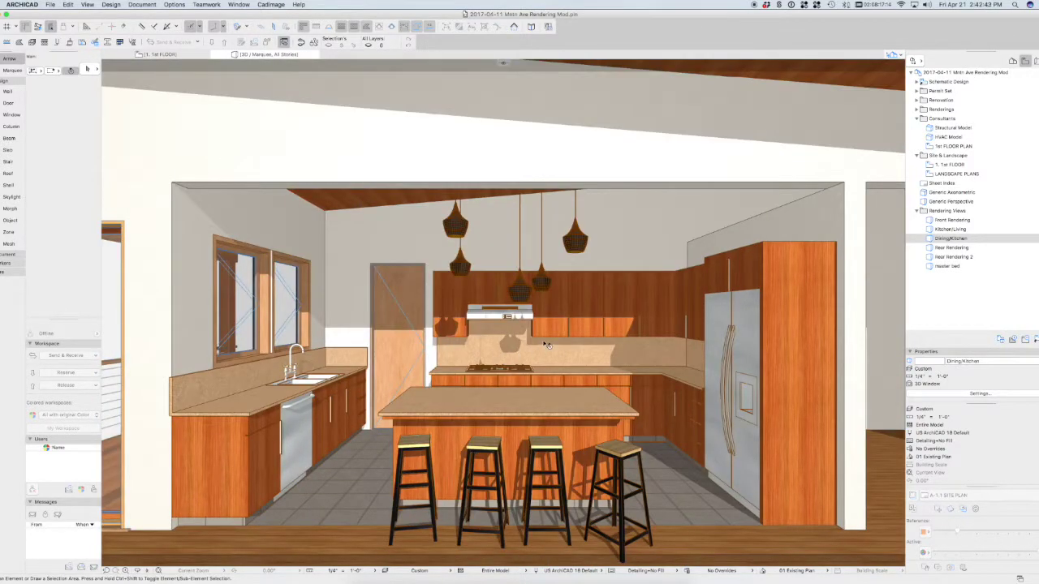
Create a new 3D Document from the kitchen perspective with reference ID INT - 01 and name KITCHEN ELEVATIONS
click(142, 5)
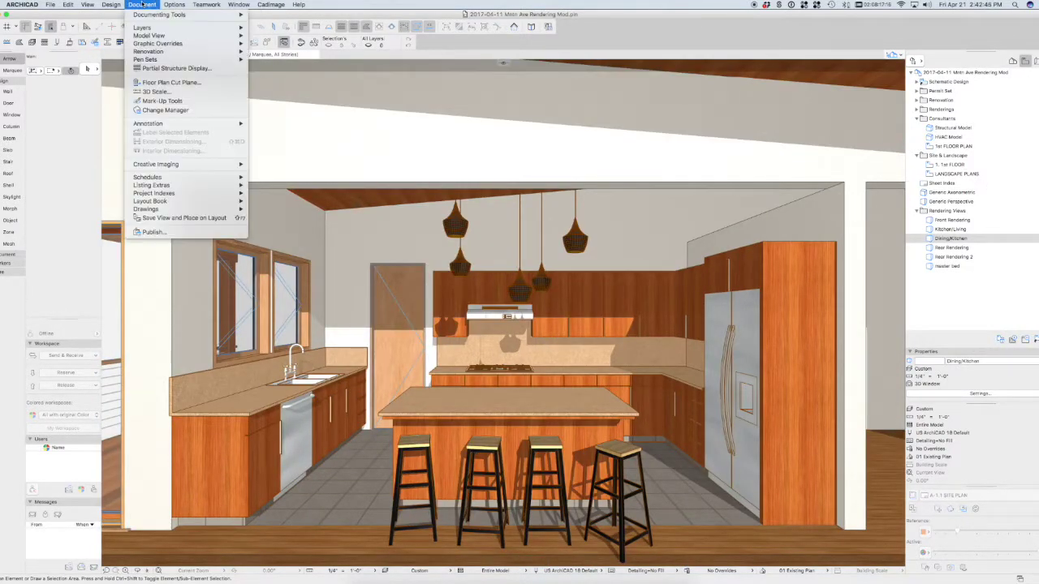
mouse_move(147, 15)
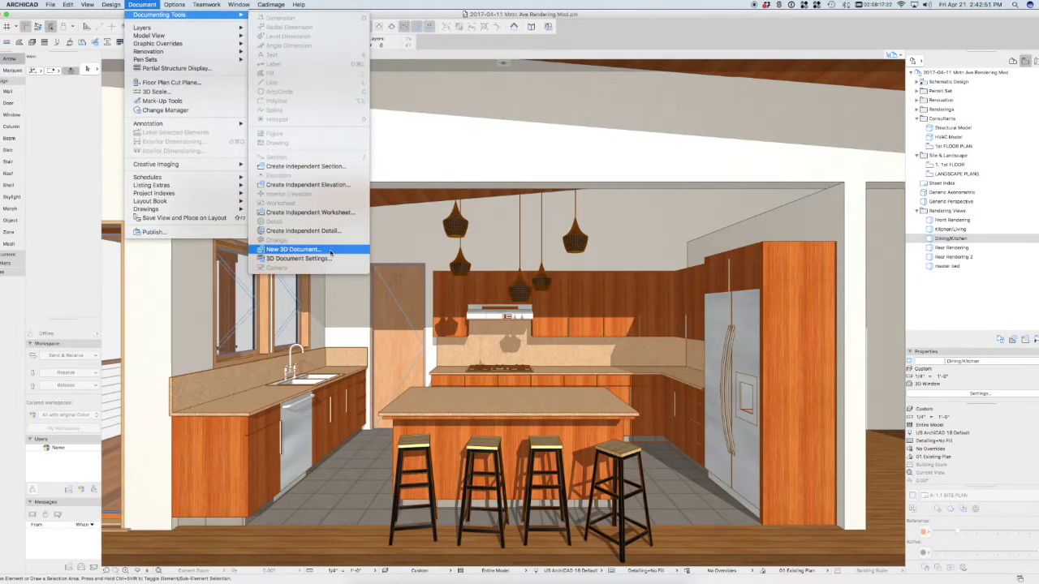
click(330, 251)
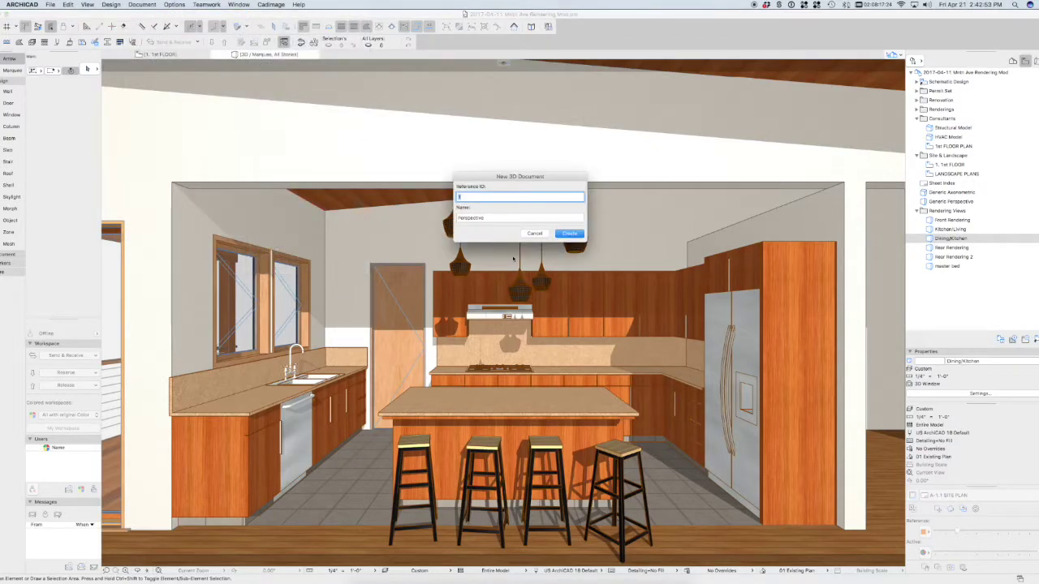
key(Tab)
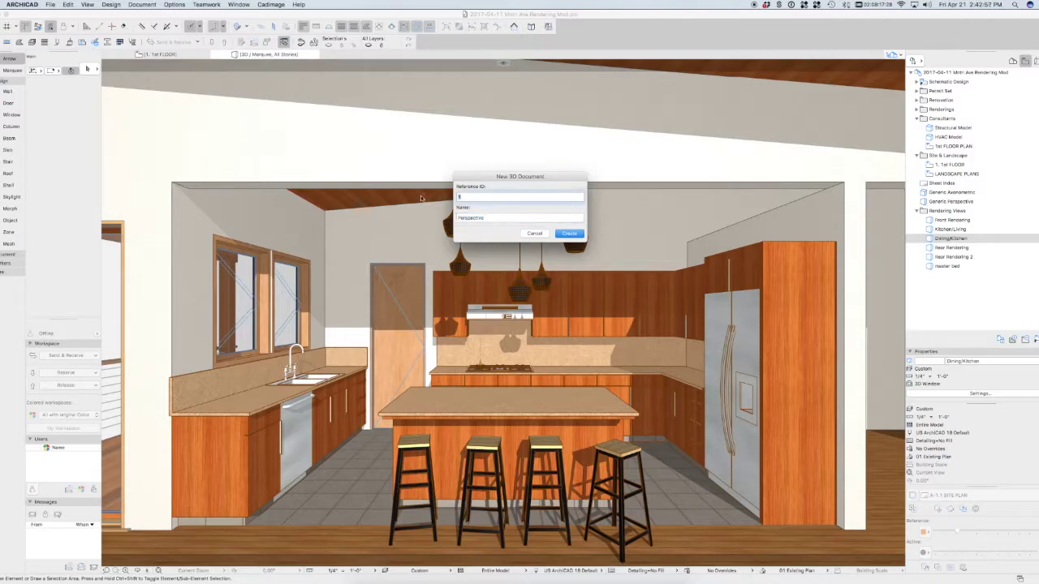
key(Tab)
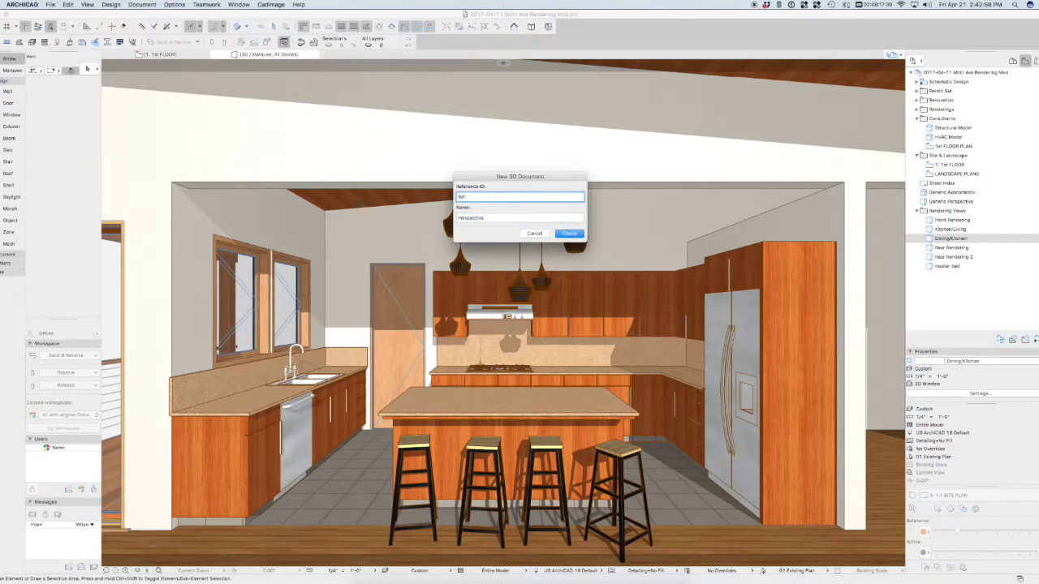
key(Tab)
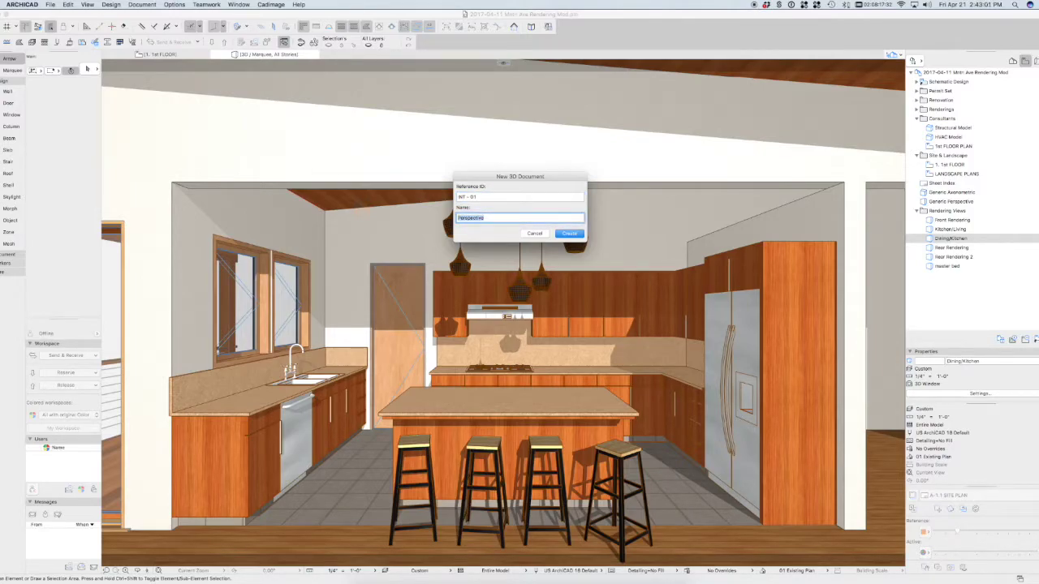
text(KITCHEN ELEVATIONS)
key(Return)
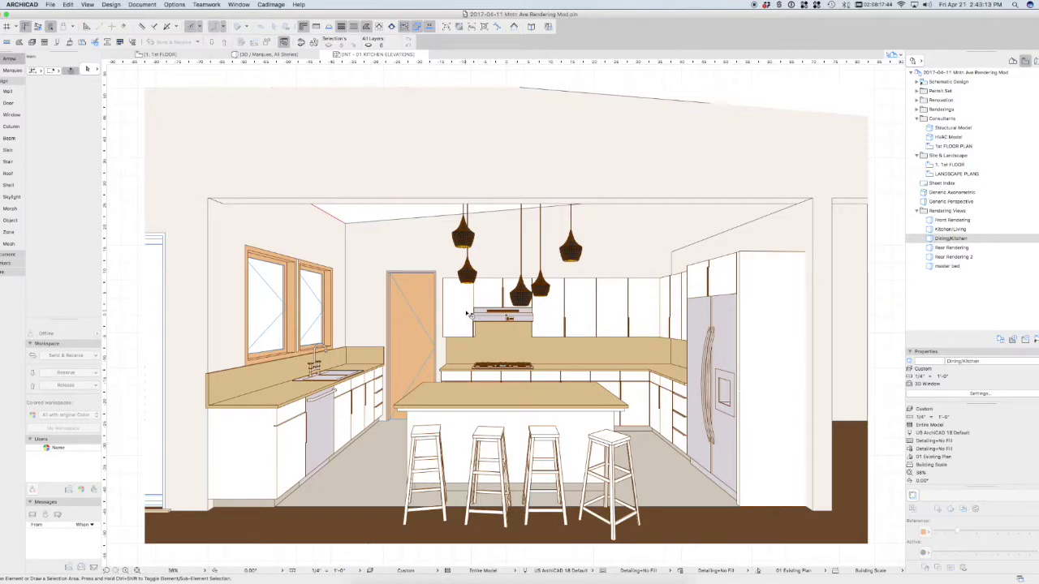
Dimension the height of the sink-side base cabinet at its front corner and move the dimension line closer to the cabinet
click(468, 314)
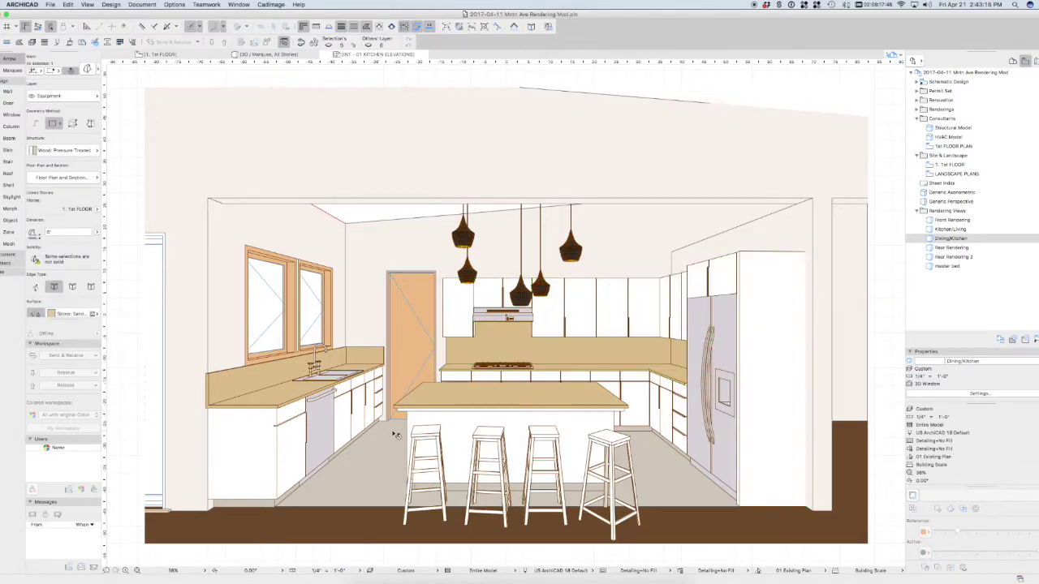
click(396, 435)
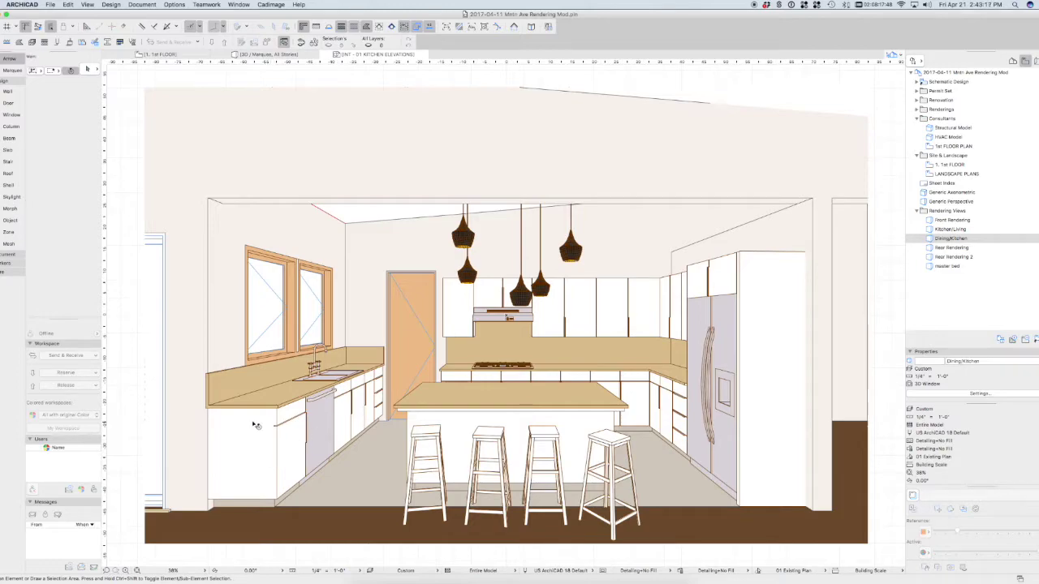
key(d)
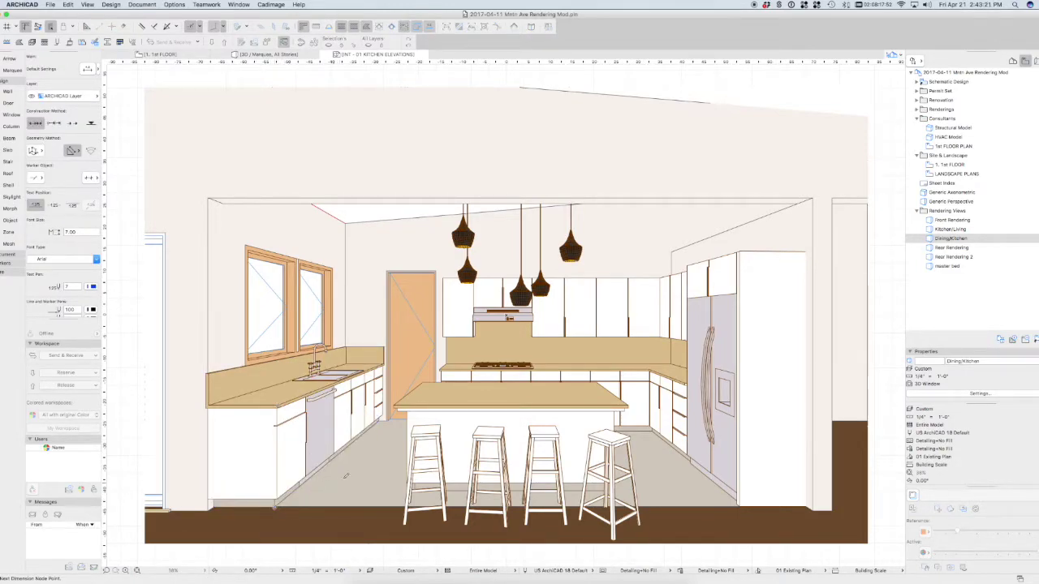
double_click(186, 438)
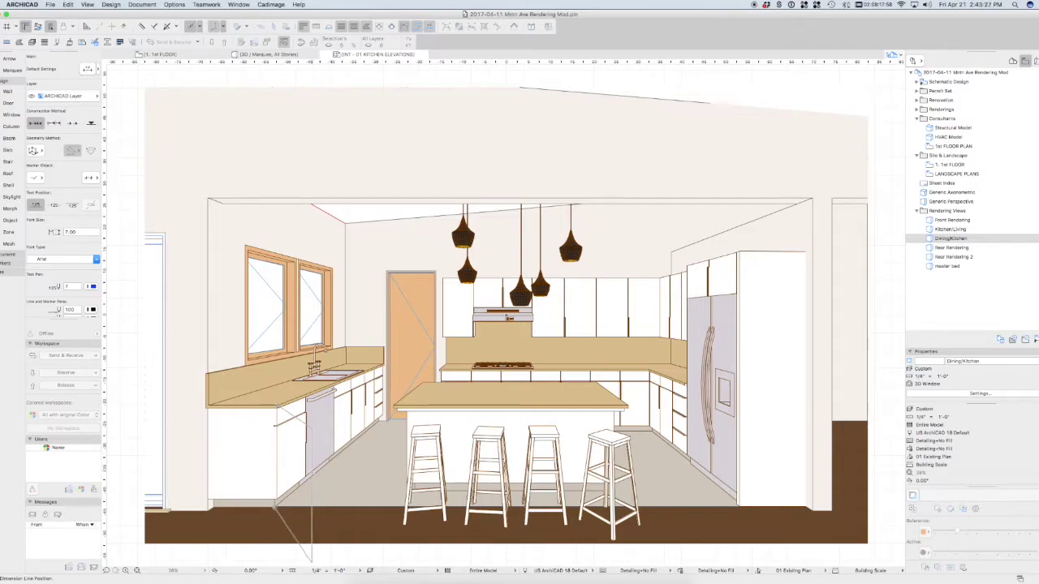
click(311, 496)
scroll(306, 496, up, 7)
scroll(323, 490, down, 5)
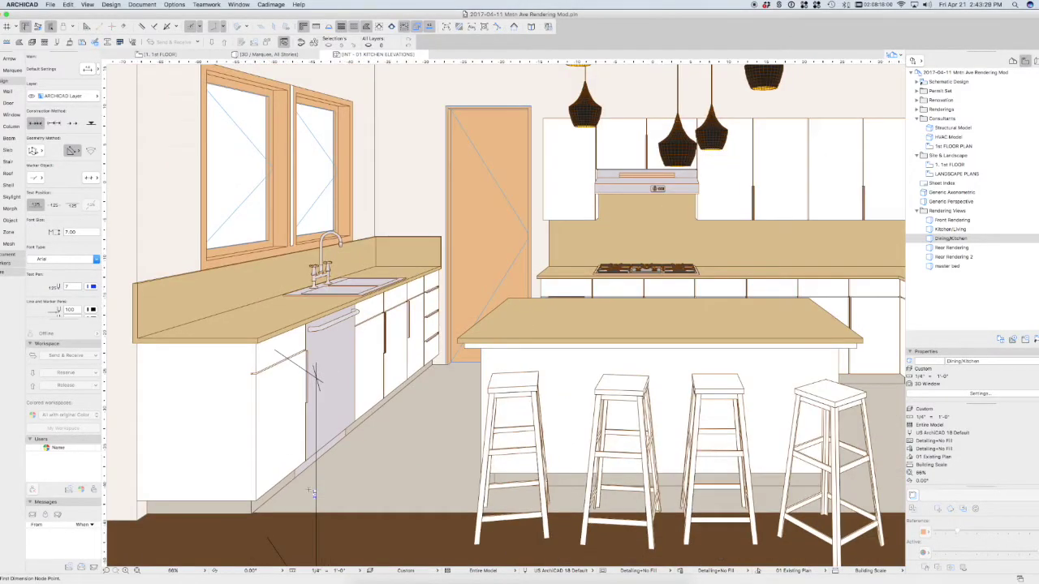
scroll(430, 434, up, 3)
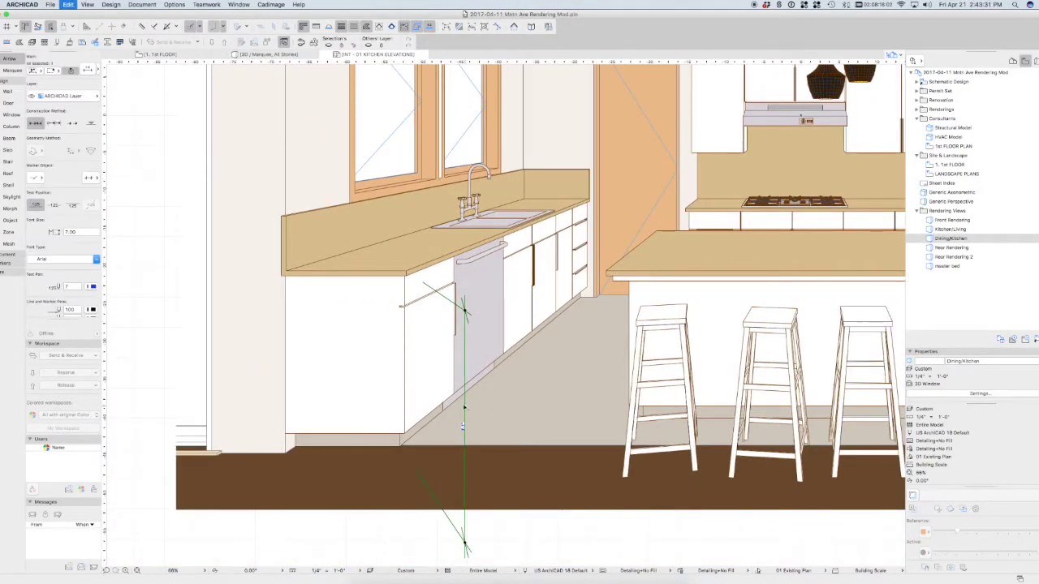
click(464, 407)
click(445, 384)
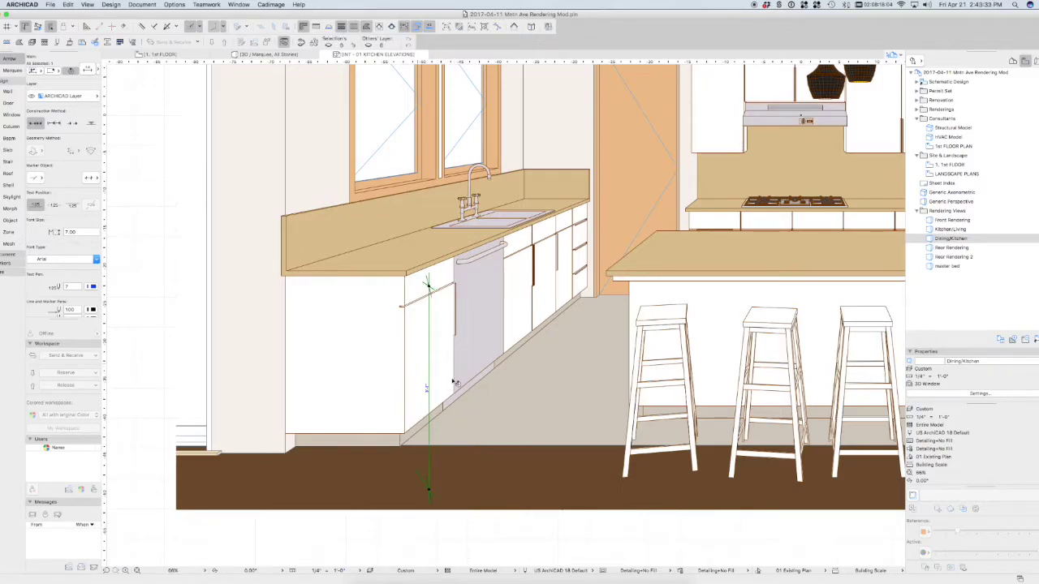
Change the surface color of the kitchen island's Wood: Mahogany Vert surface to the saved orange-brown swatch
scroll(563, 394, down, 4)
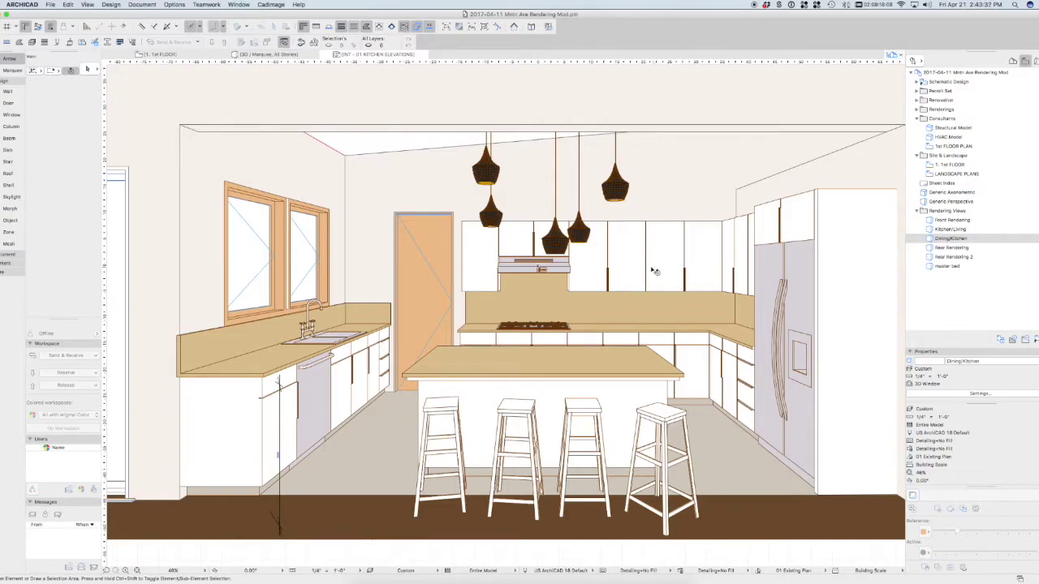
click(661, 272)
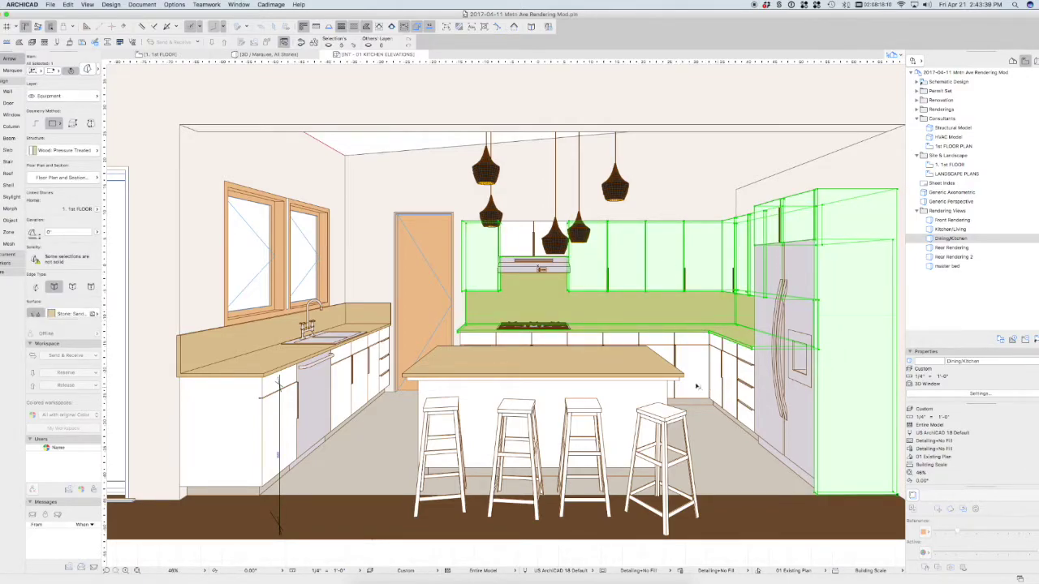
click(696, 380)
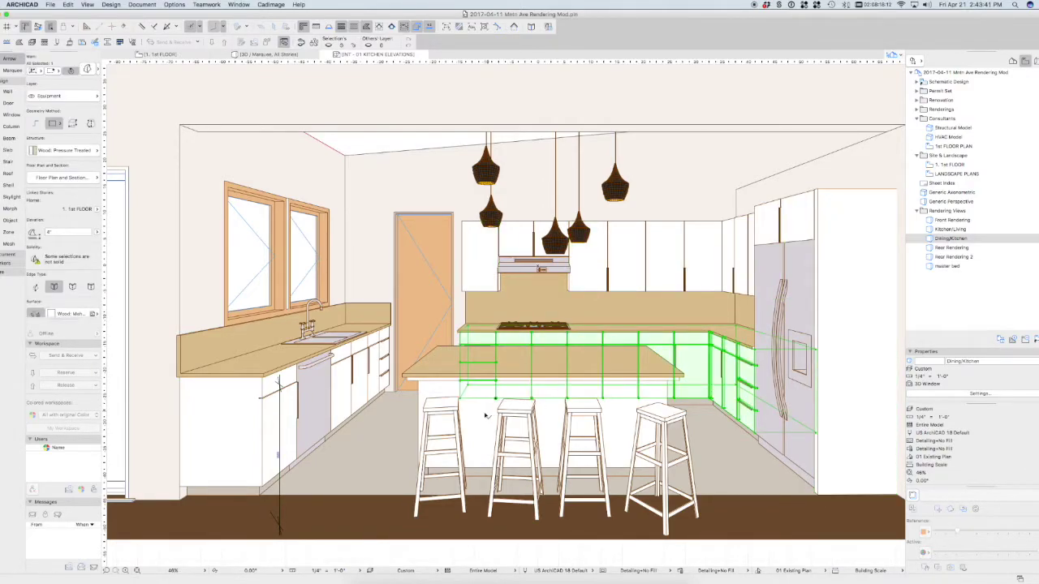
click(487, 415)
click(479, 401)
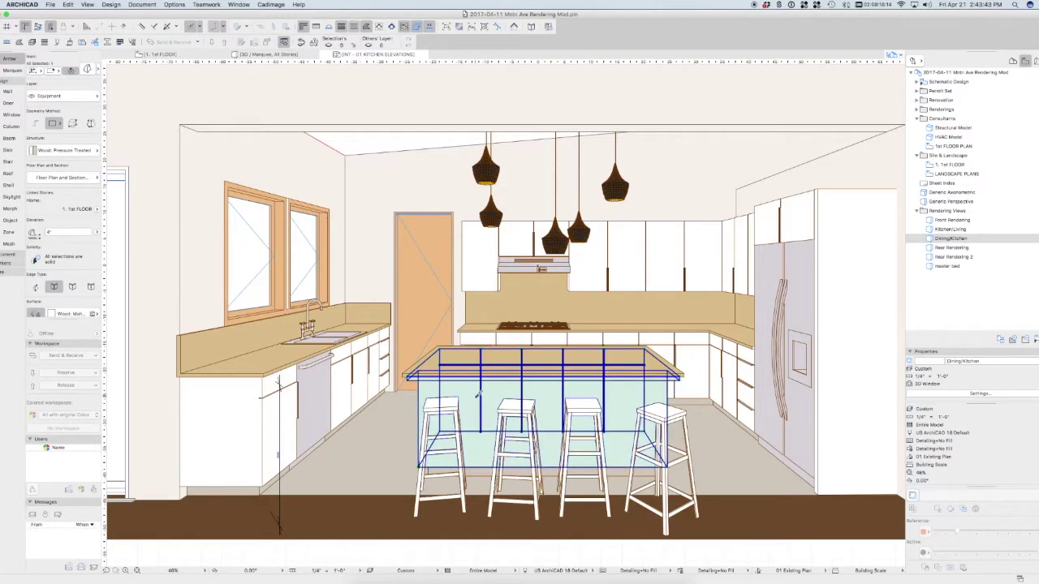
key(super+shift+m)
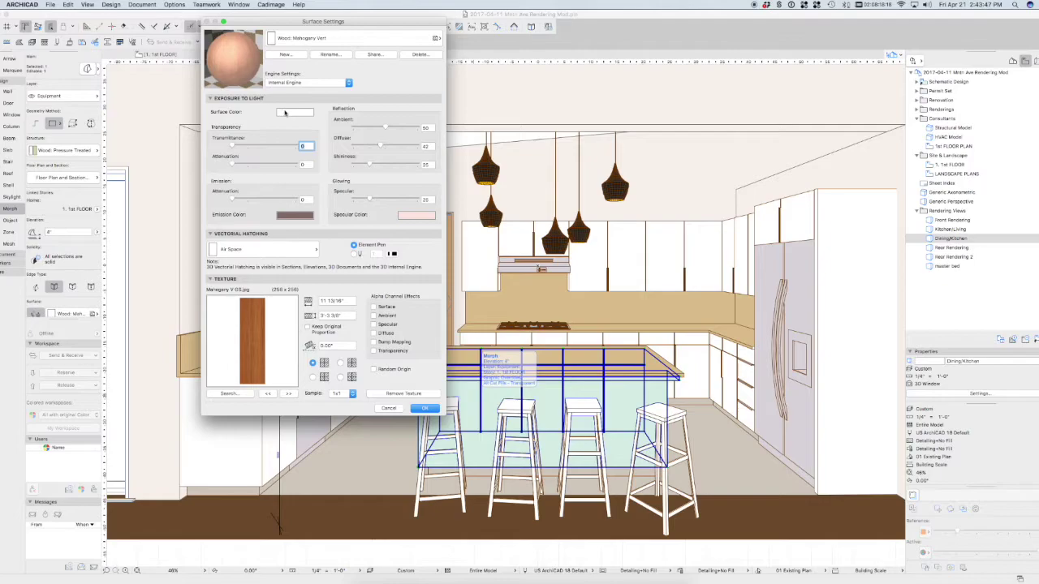
click(297, 113)
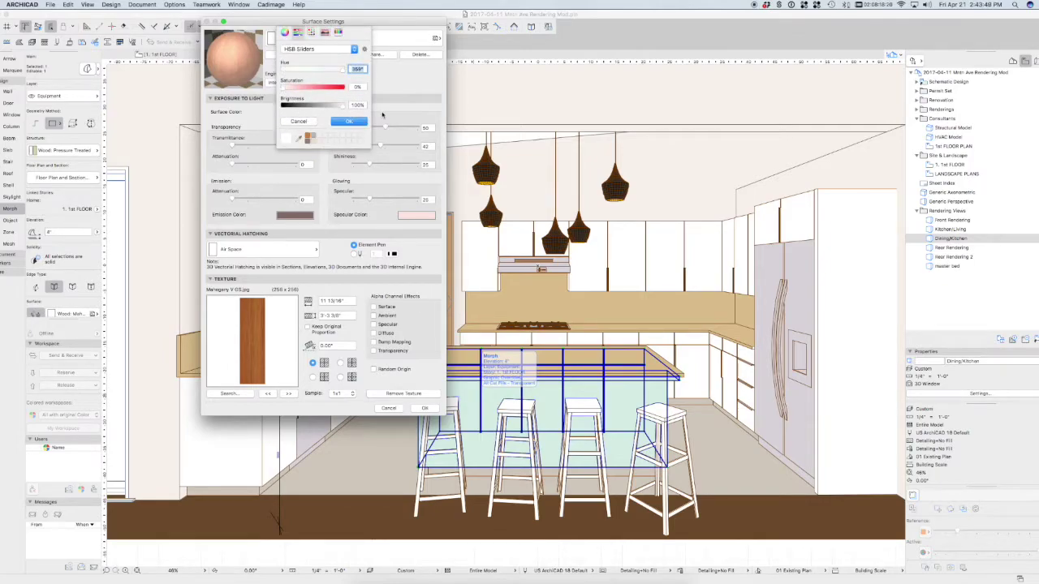
click(308, 136)
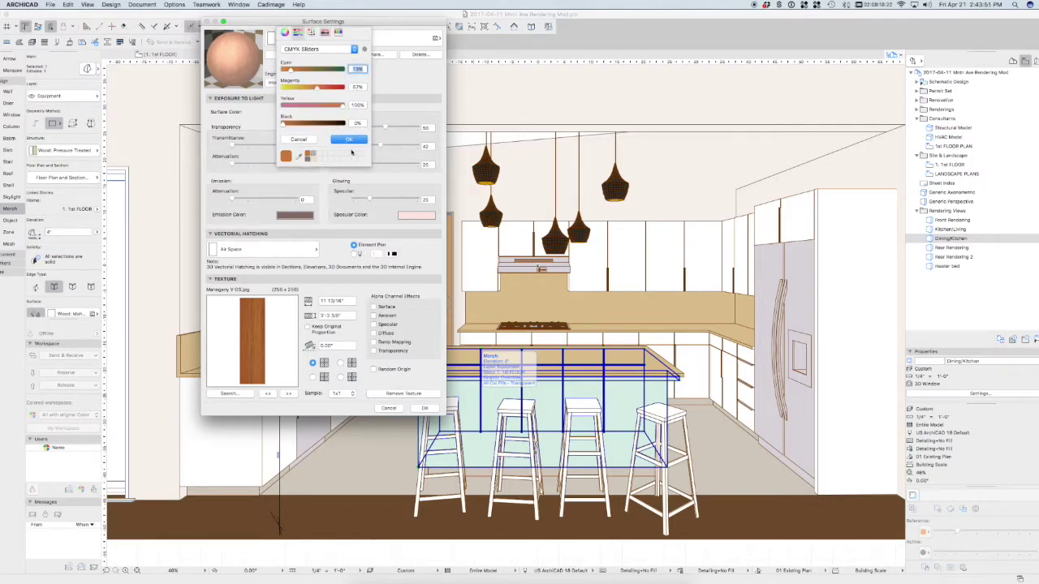
click(351, 140)
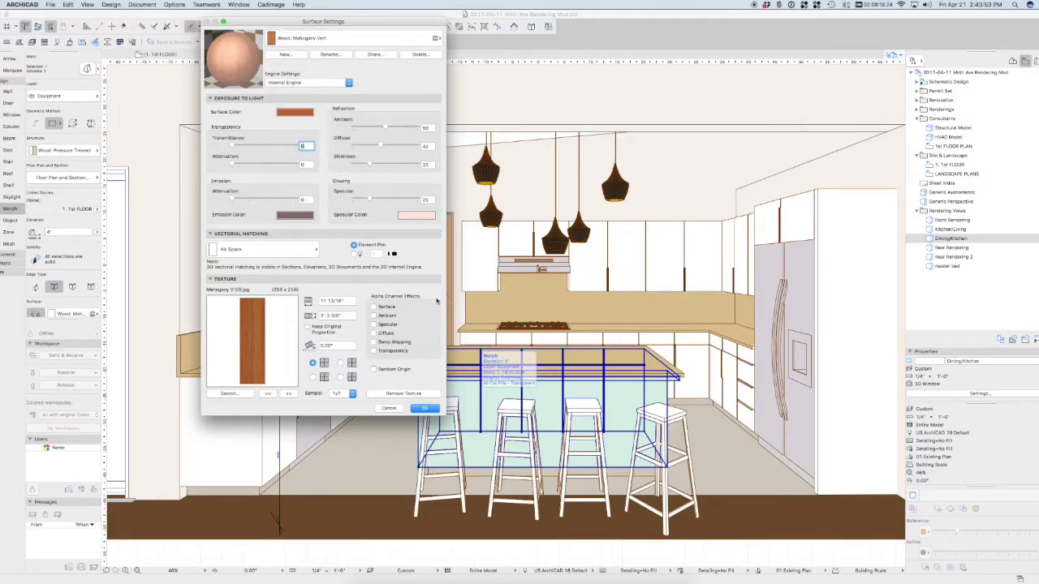
click(424, 408)
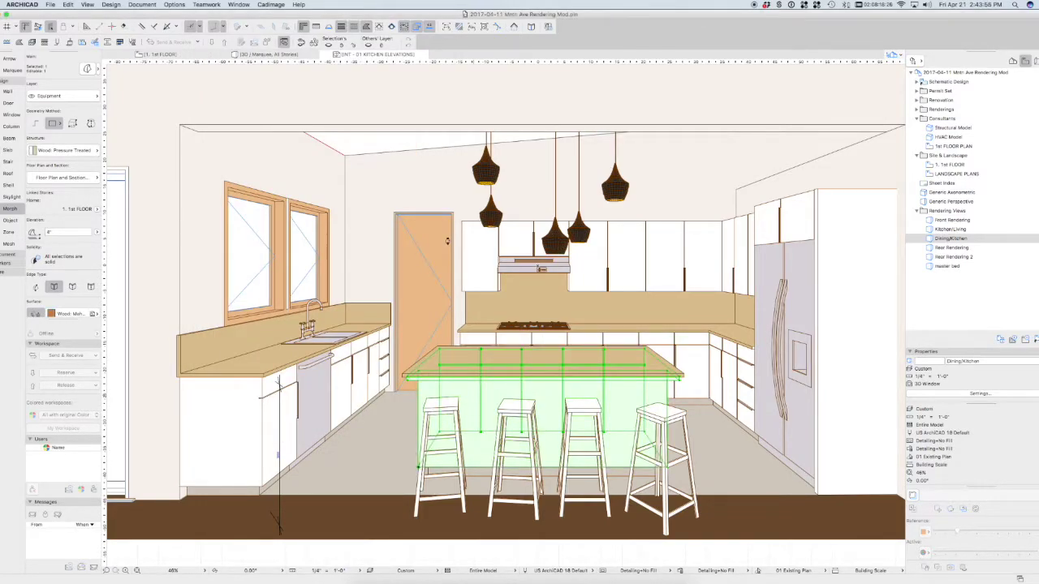
key(Escape)
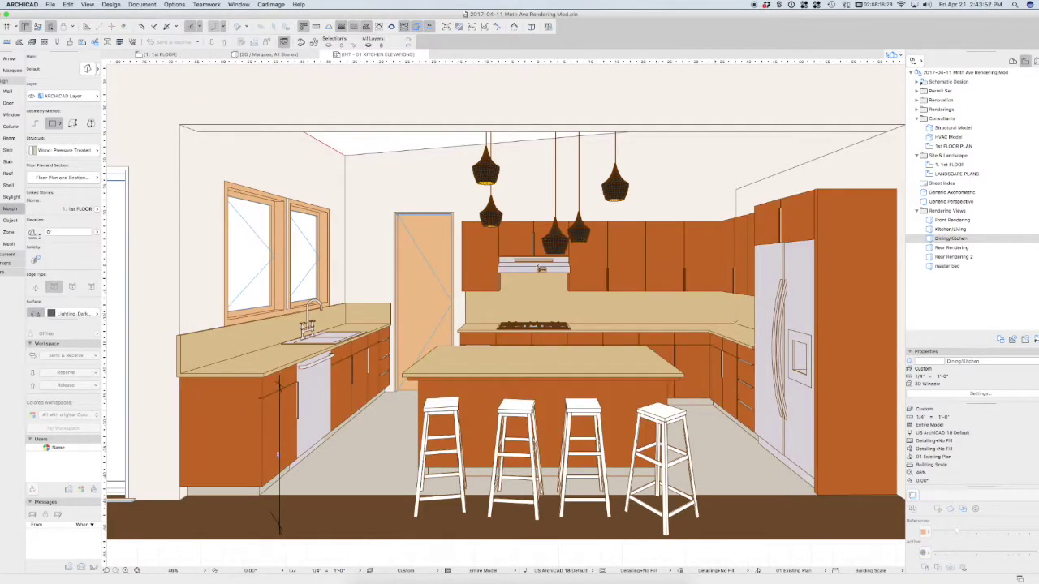
Give the upper cabinets' Wood: Mahogany Vert surface the Wood 00 vectorial hatching with its own orange-brown pen instead of the element pen
key(alt+s)
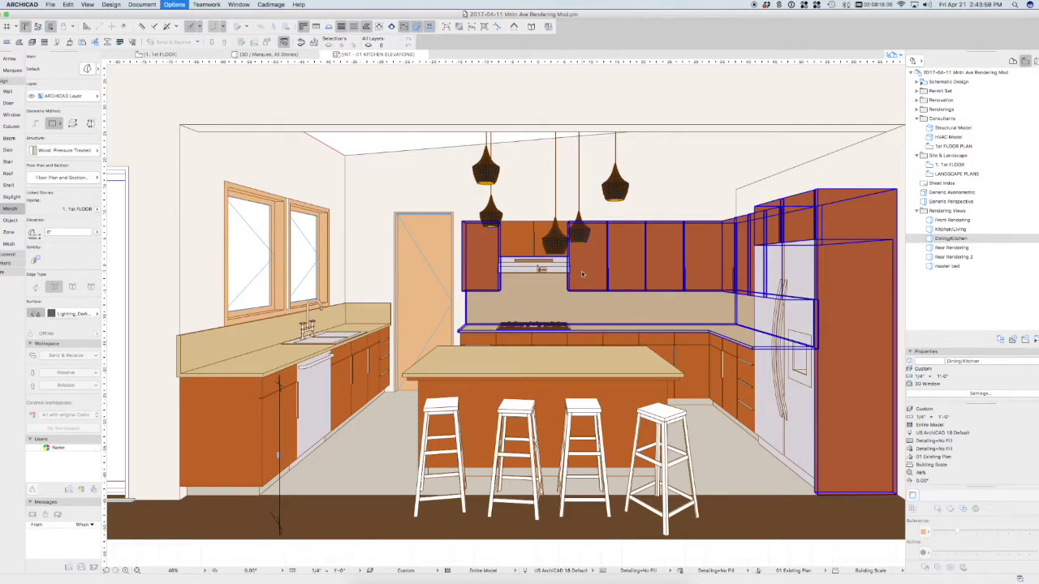
click(271, 256)
text(wood)
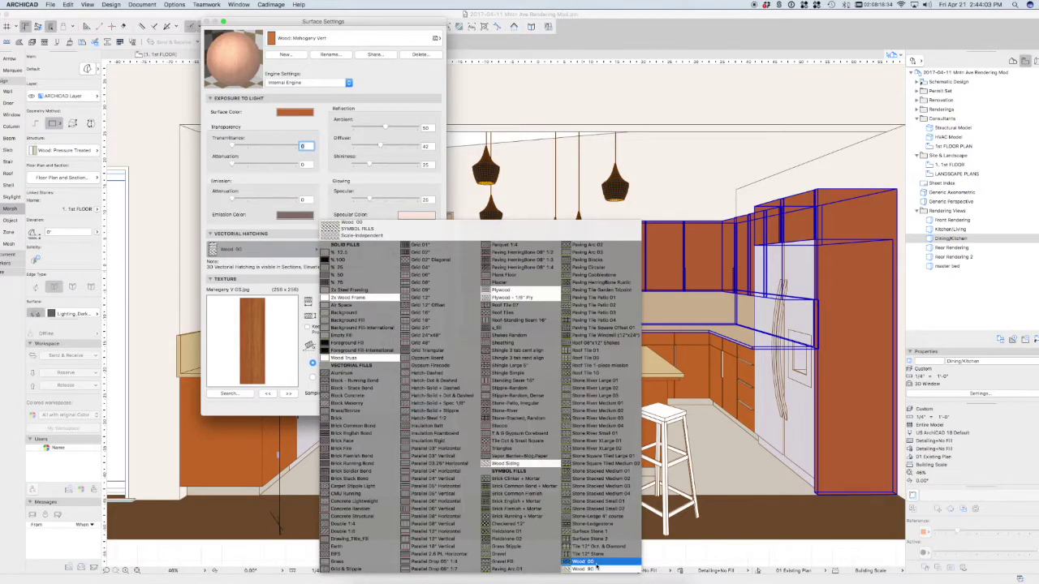
click(597, 566)
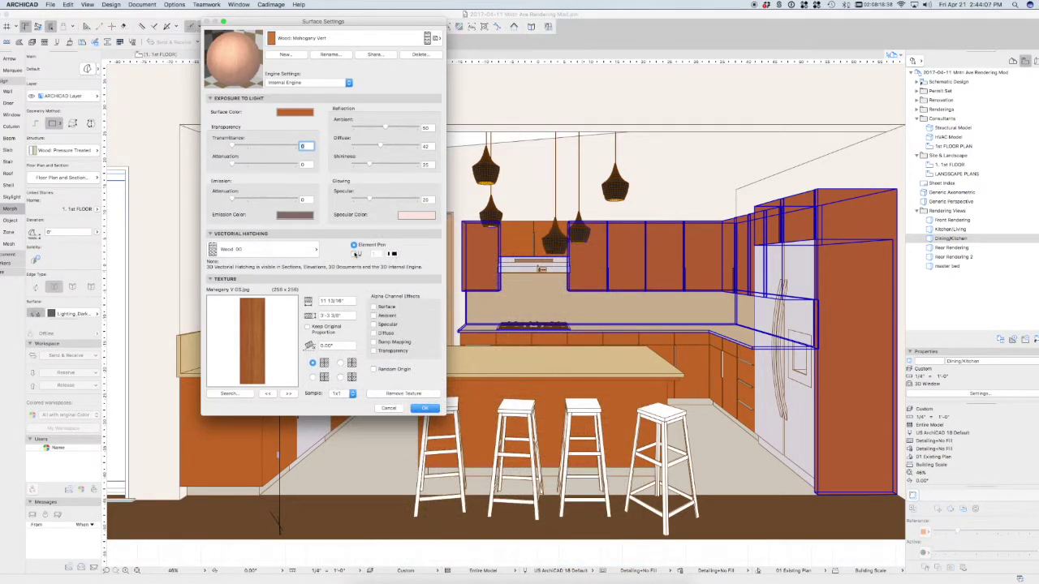
click(354, 253)
click(392, 254)
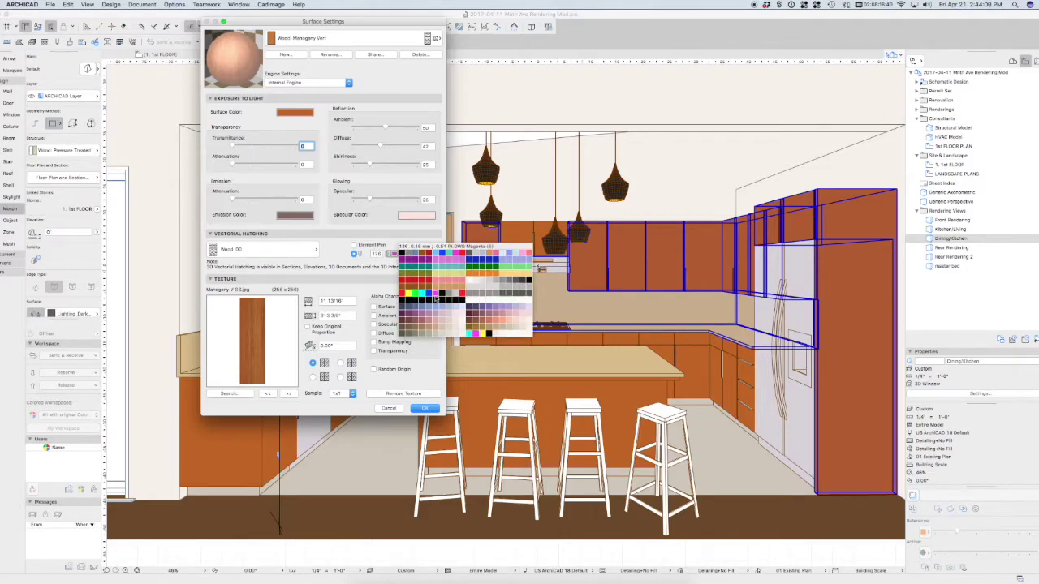
click(435, 291)
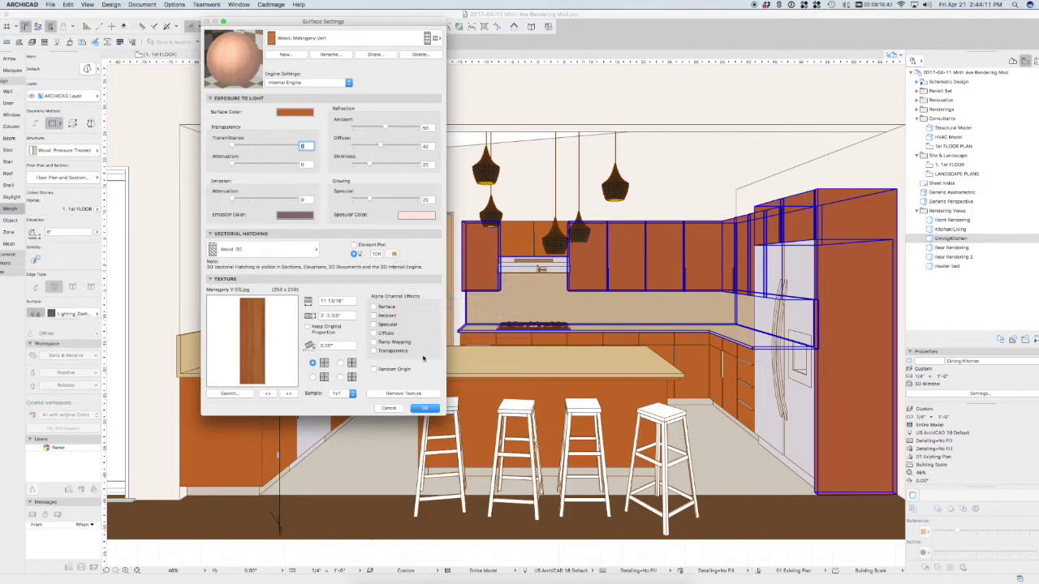
click(424, 408)
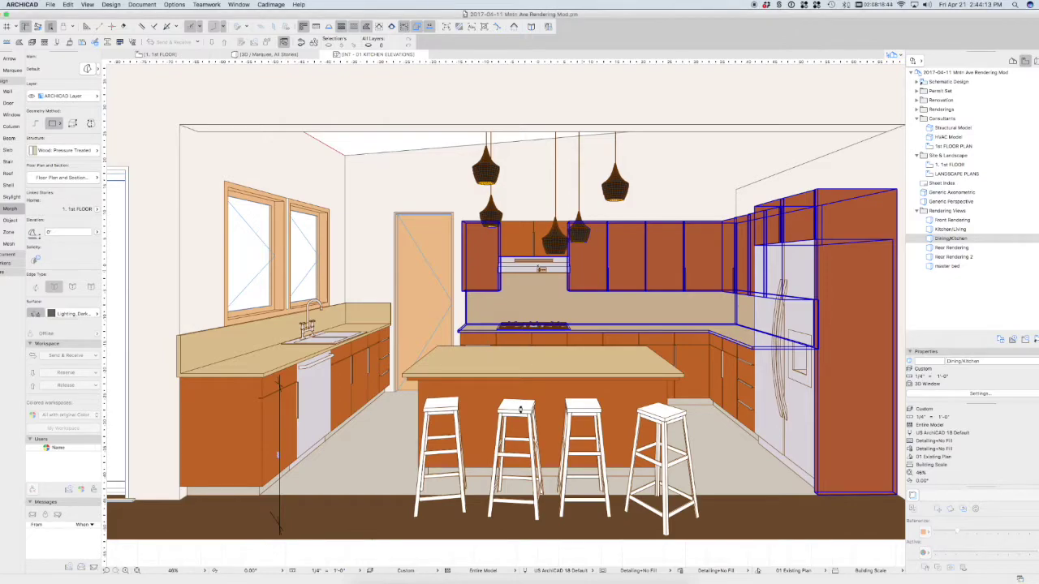
key(Escape)
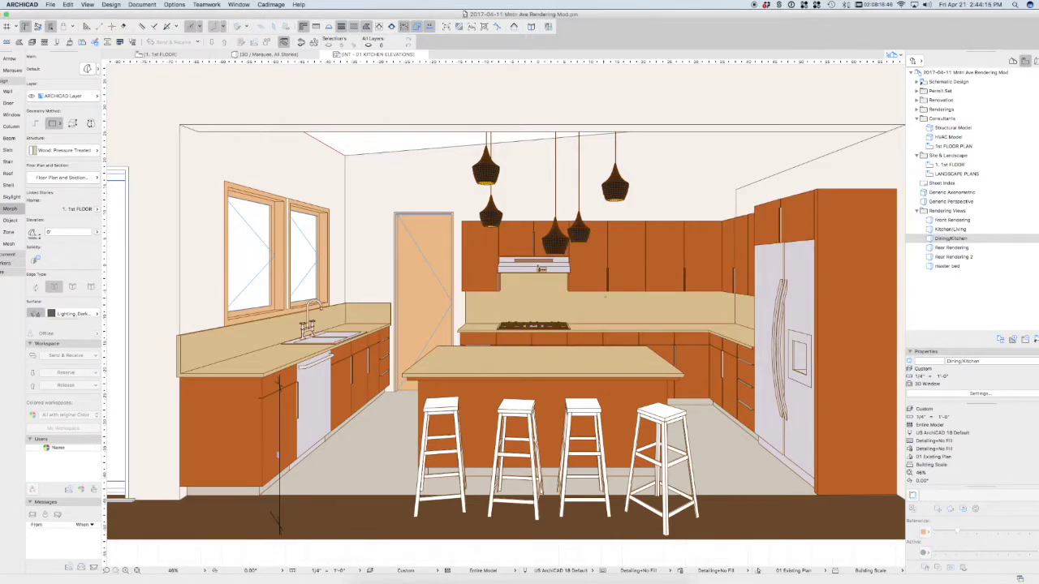
In the KITCHEN ELEVATIONS 3D Document's settings, turn on Vectorial 3D Hatching for uncut elements, keeping Own Surface Colors (Non-Shaded)
scroll(654, 264, up, 6)
scroll(654, 265, down, 5)
middle_drag(666, 263, 596, 262)
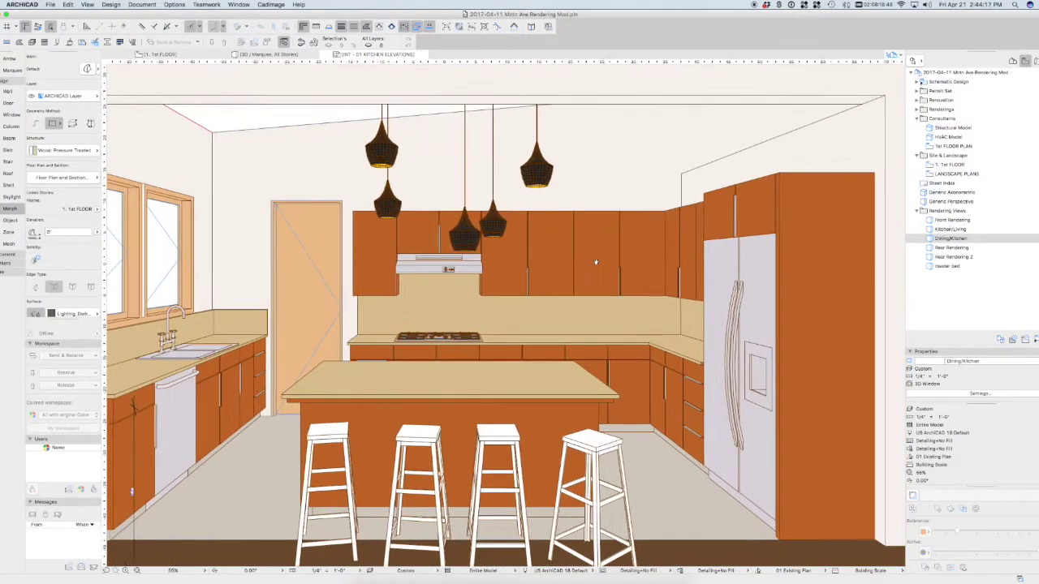
click(1013, 61)
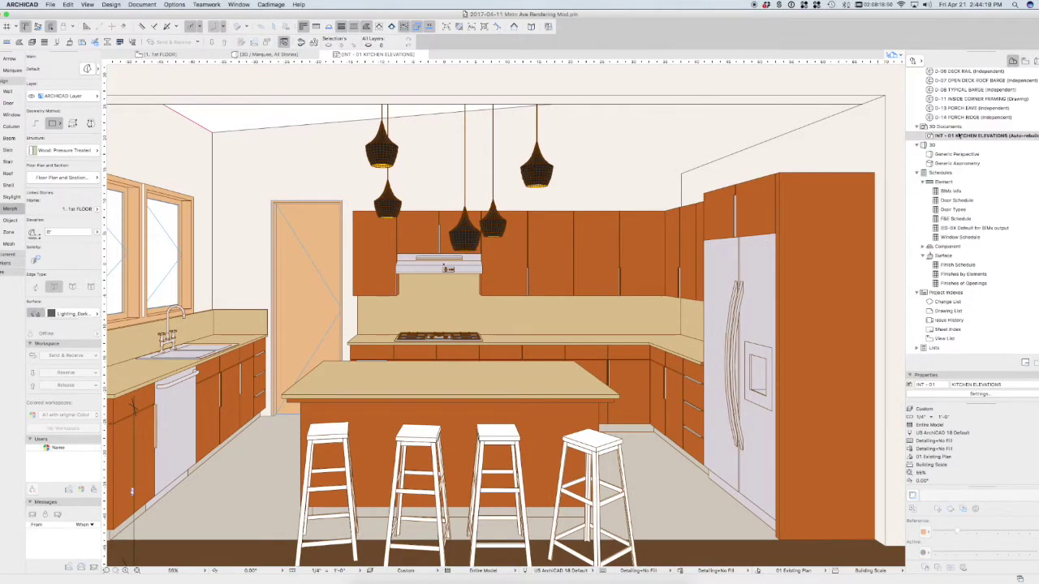
right_click(958, 137)
click(935, 266)
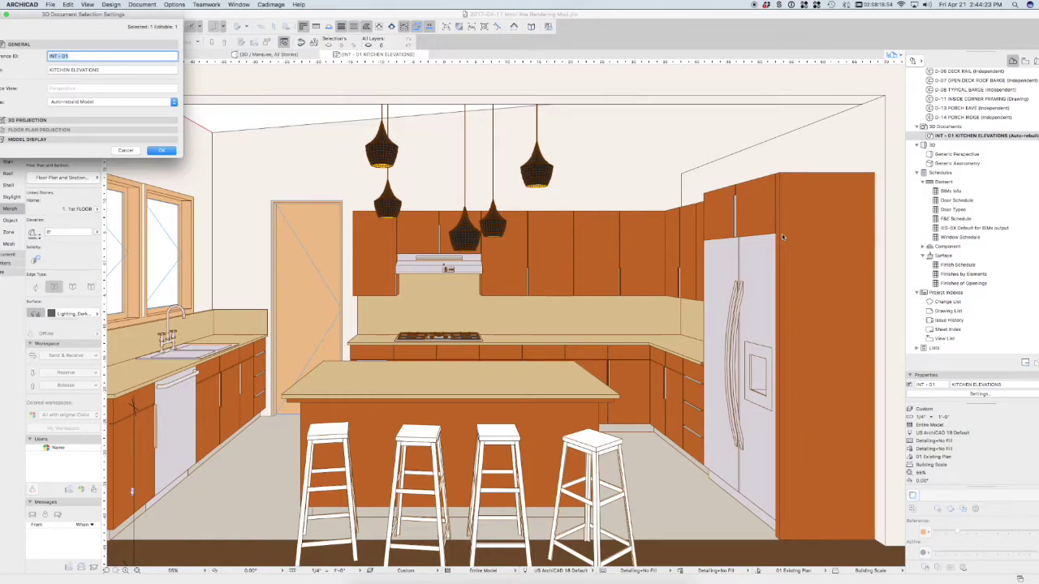
drag(138, 23, 469, 176)
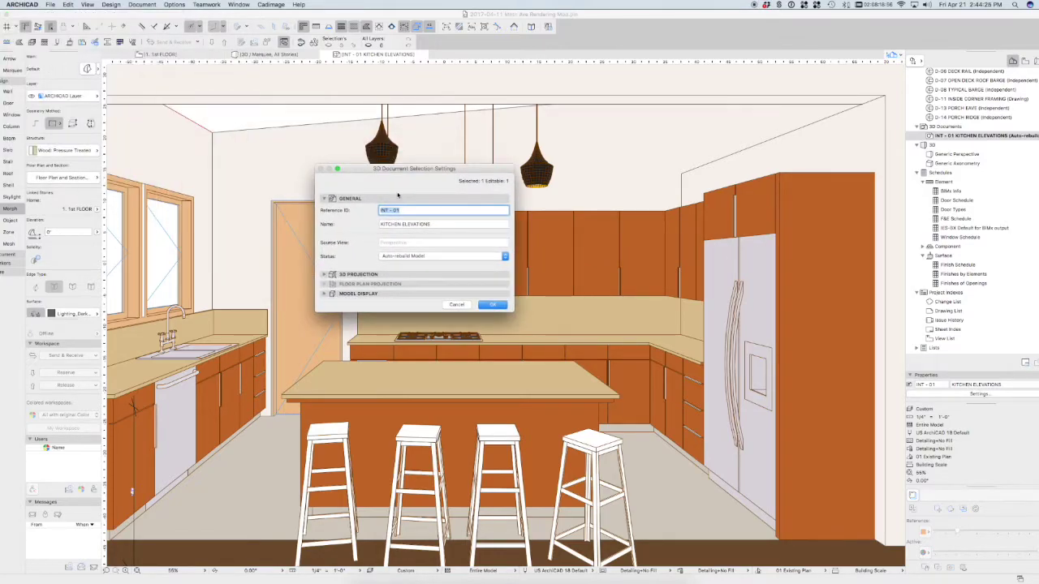
drag(511, 310, 601, 398)
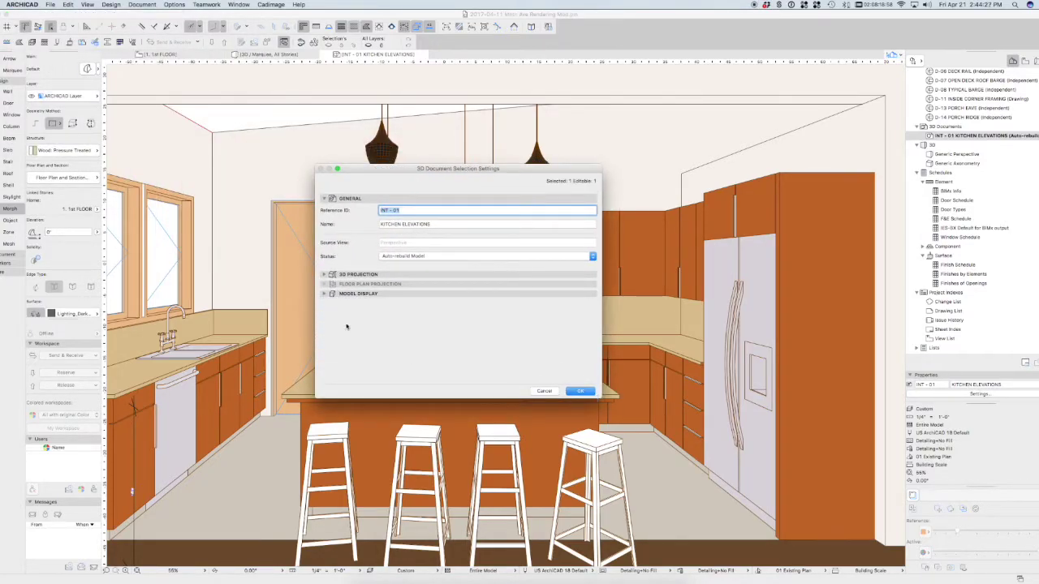
click(325, 274)
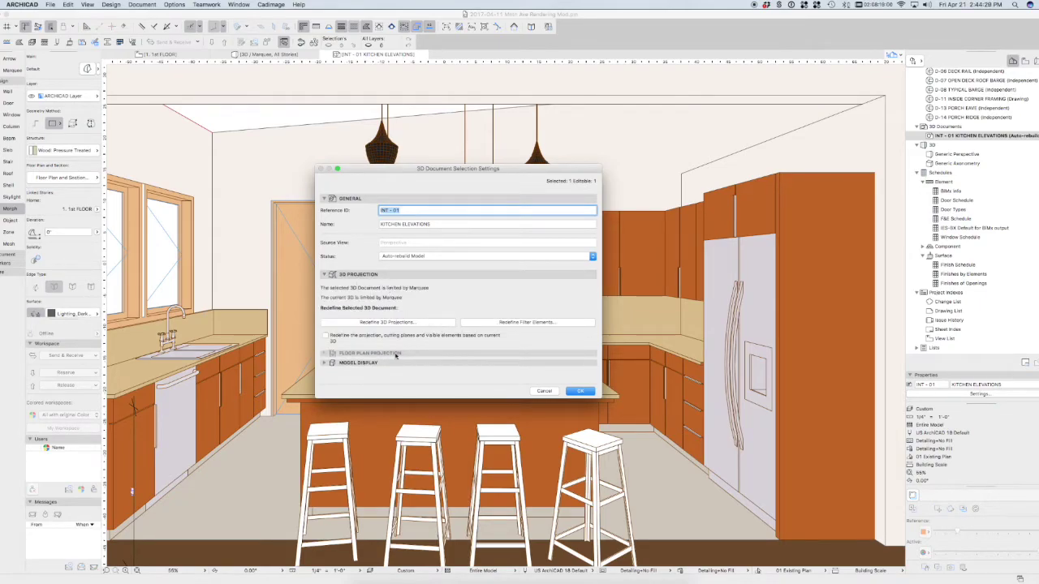
click(325, 362)
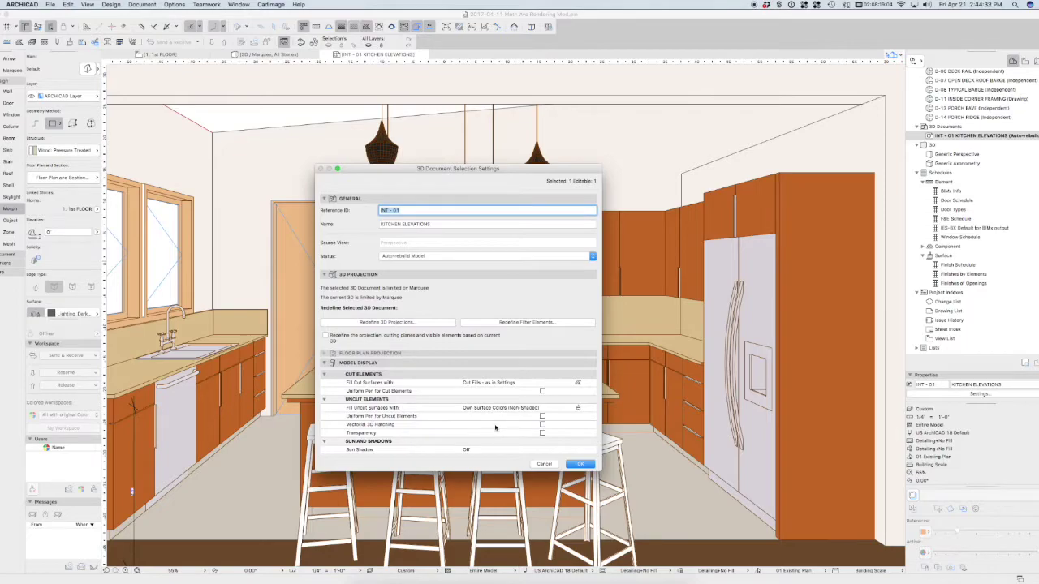
click(542, 425)
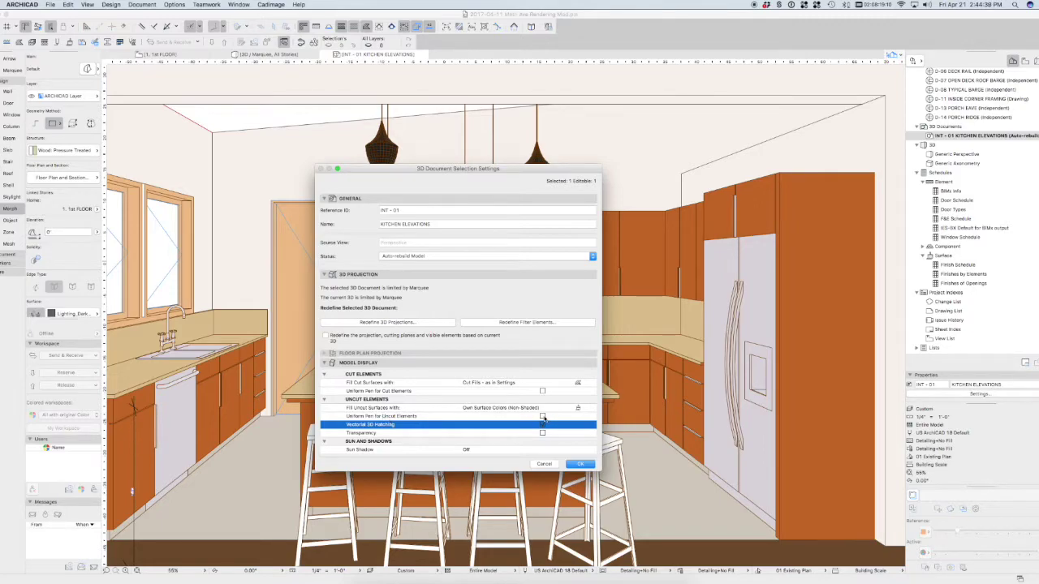
click(577, 408)
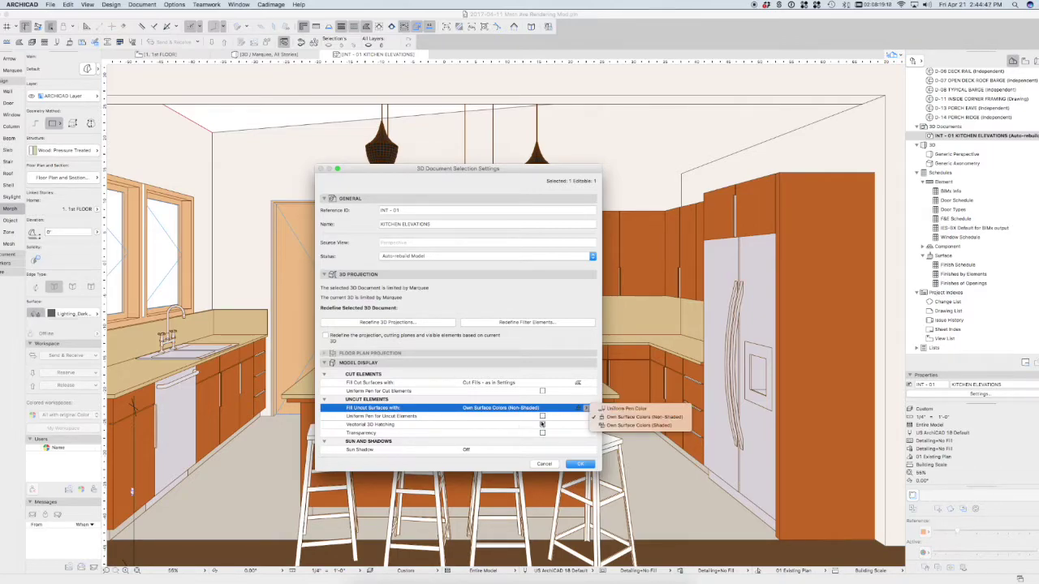
click(396, 438)
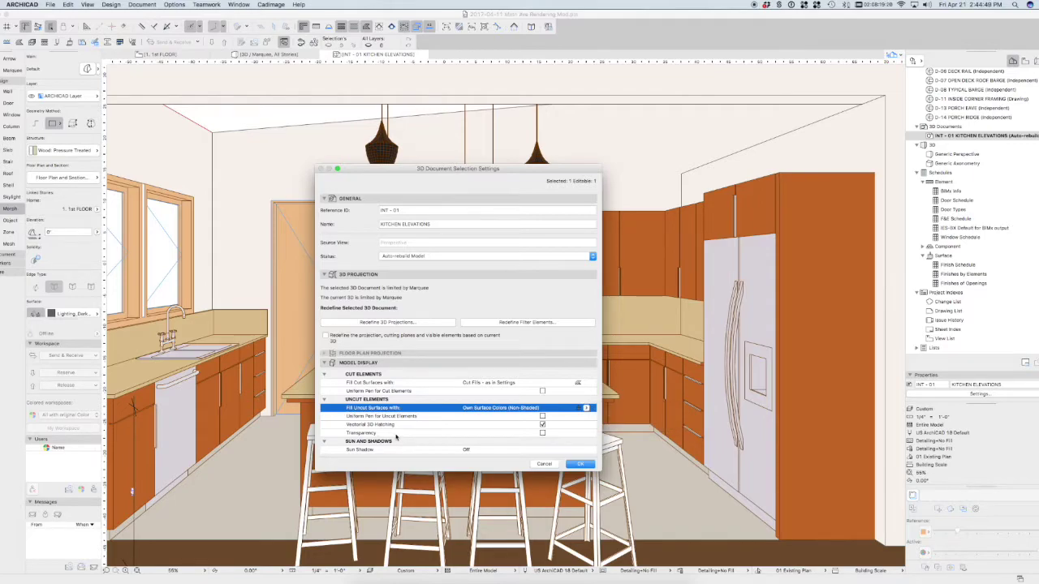
Turn on Sun Shadow in the 3D Document's model display settings
scroll(455, 437, down, 2)
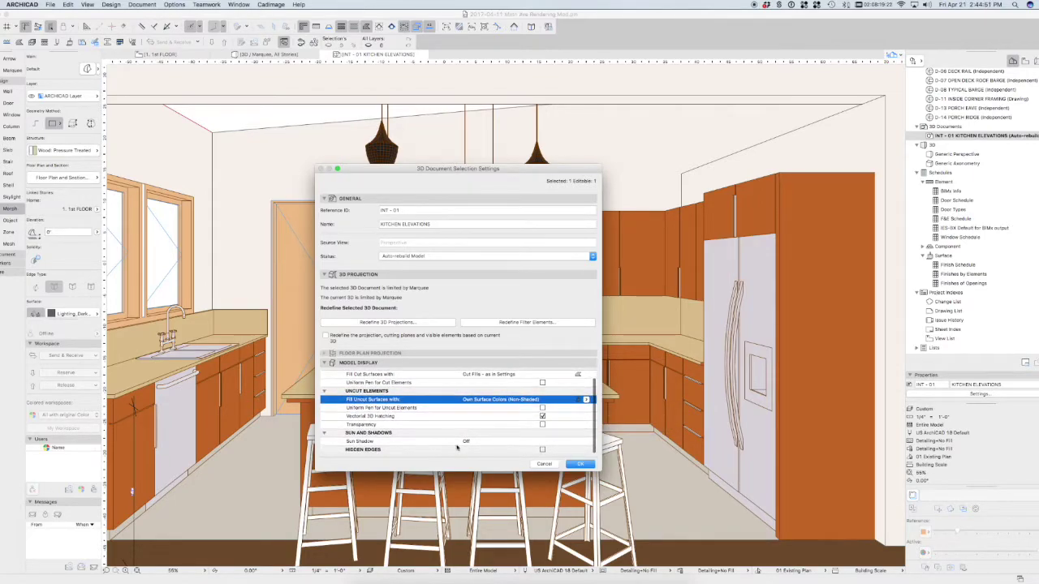
click(472, 442)
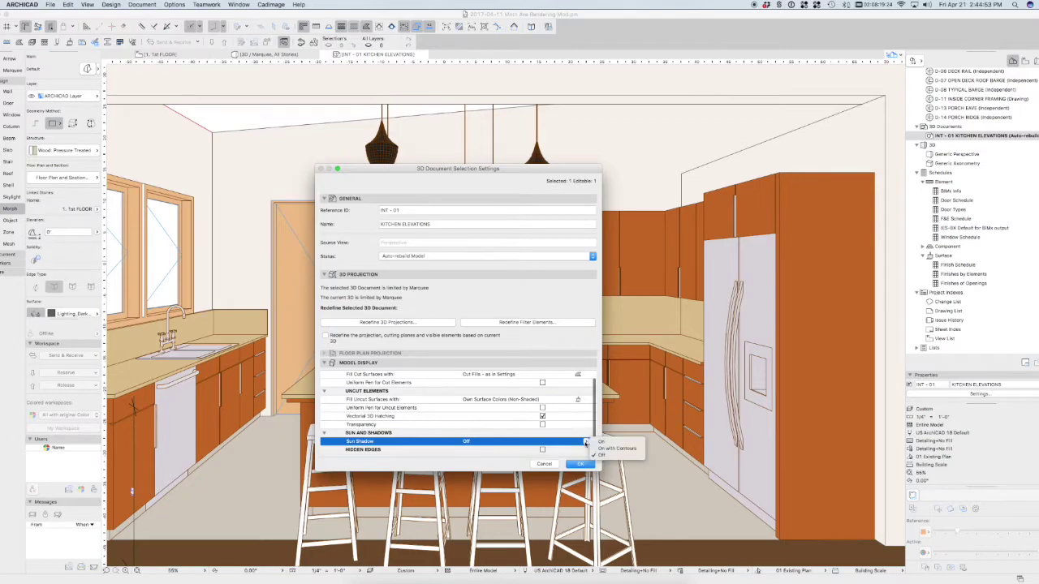
scroll(515, 441, down, 3)
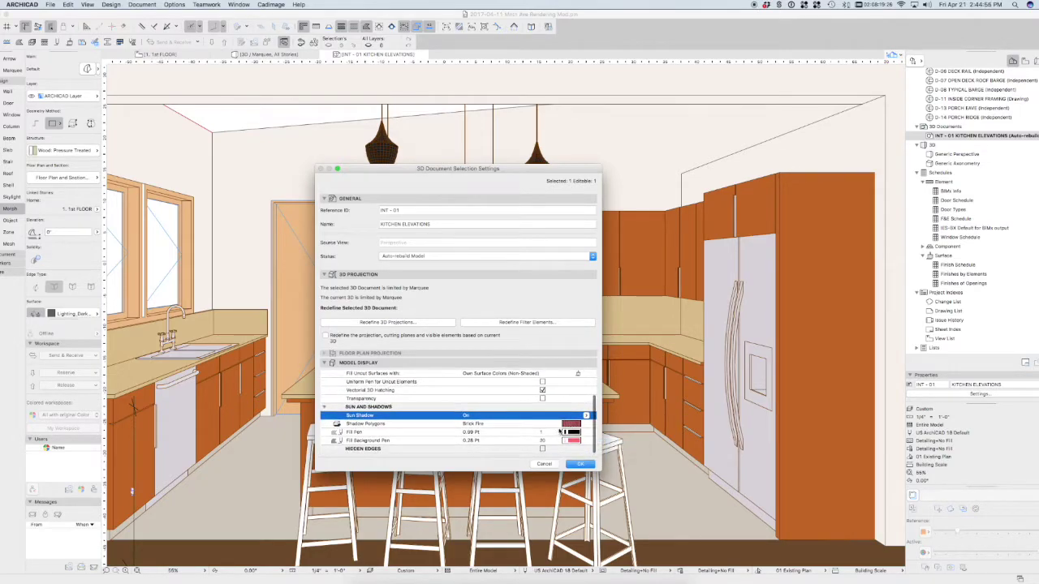
Set the shadow polygons to the % 12.5 fill with a gray 0.71 Pt fill pen and transparent background pen, and apply the document settings
click(567, 426)
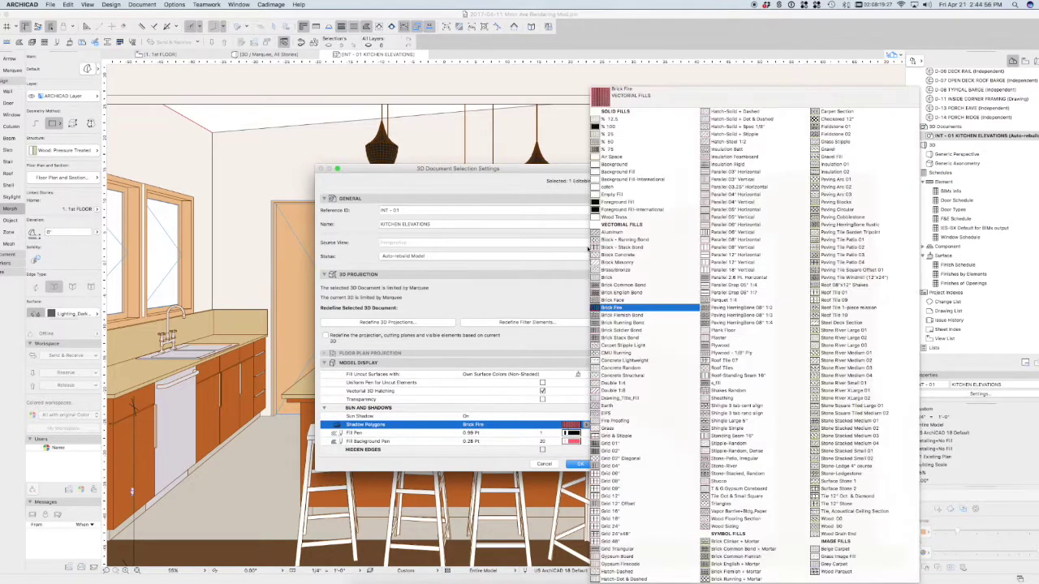
click(615, 118)
click(578, 432)
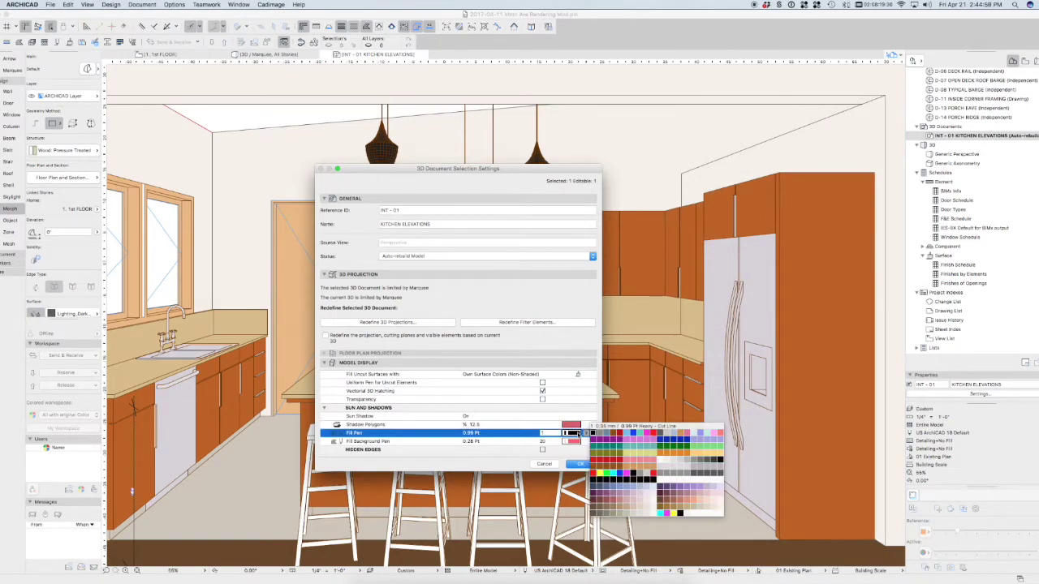
click(688, 462)
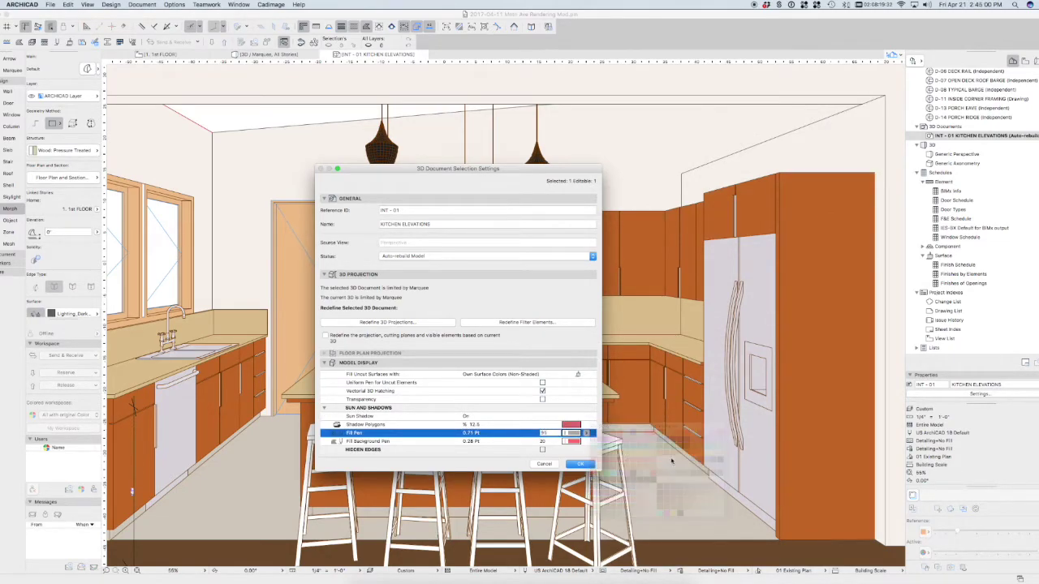
click(573, 440)
click(688, 522)
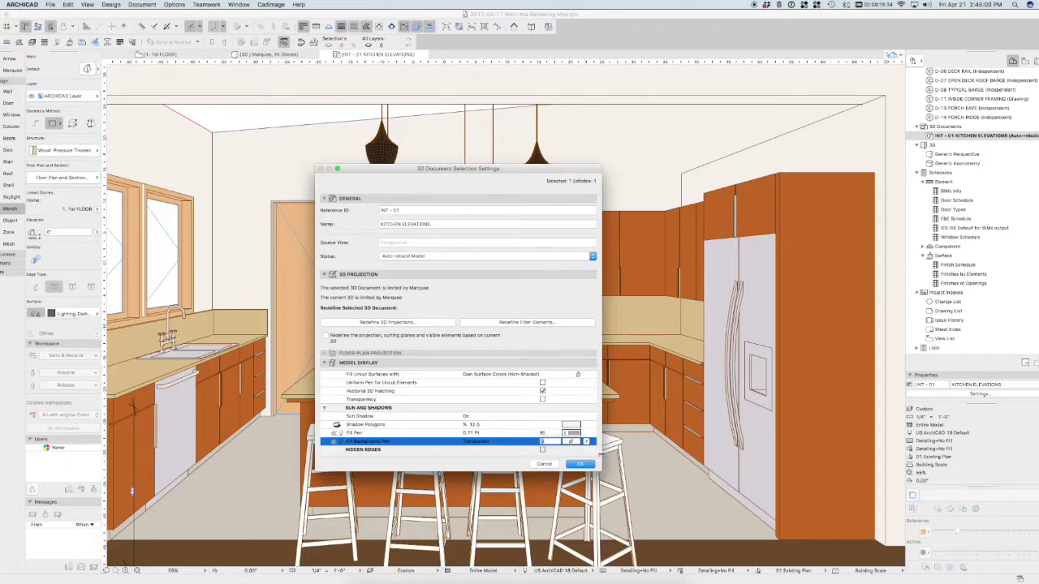
click(579, 464)
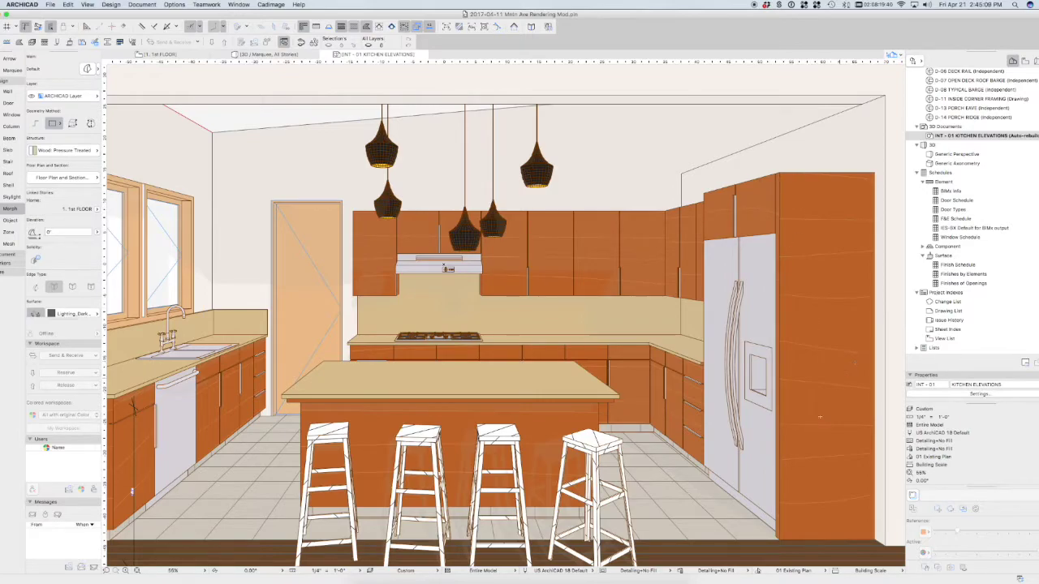
Select the roof forming the kitchen's sloped ceiling and examine the surface settings of its standing seam material
middle_drag(131, 491, 243, 482)
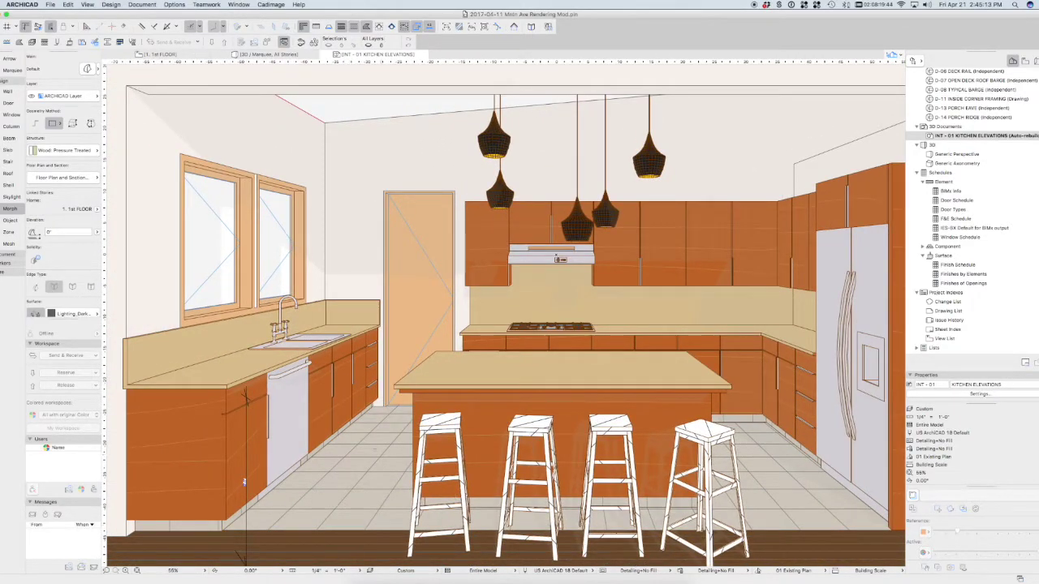
middle_drag(244, 482, 336, 393)
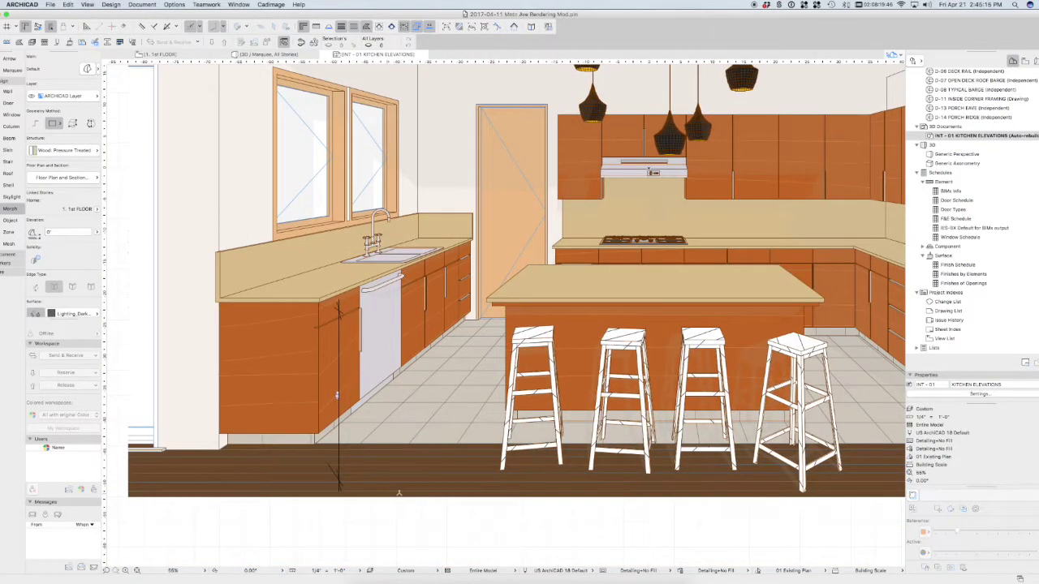
scroll(413, 463, down, 3)
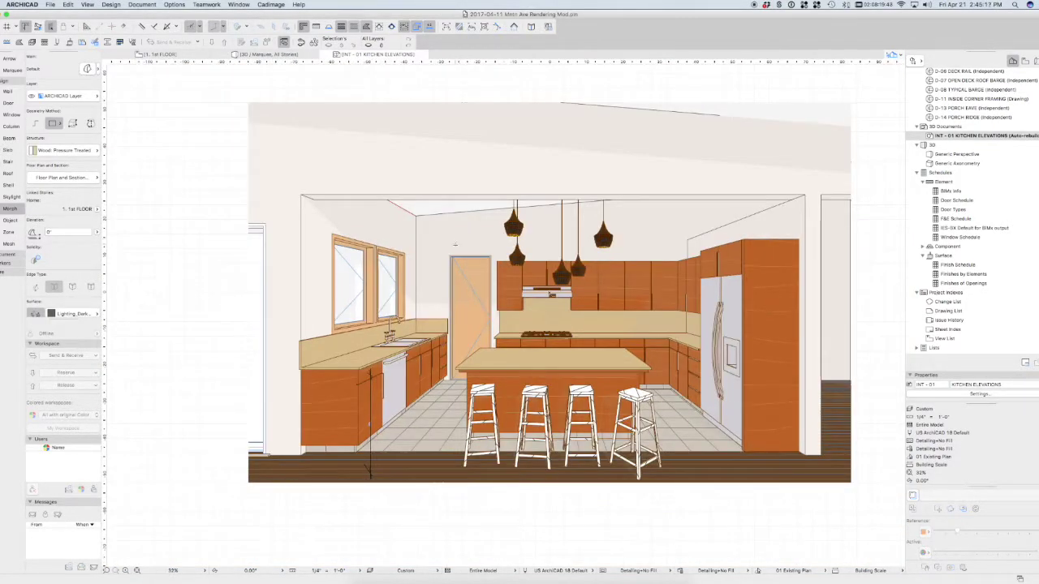
click(428, 211)
right_click(425, 212)
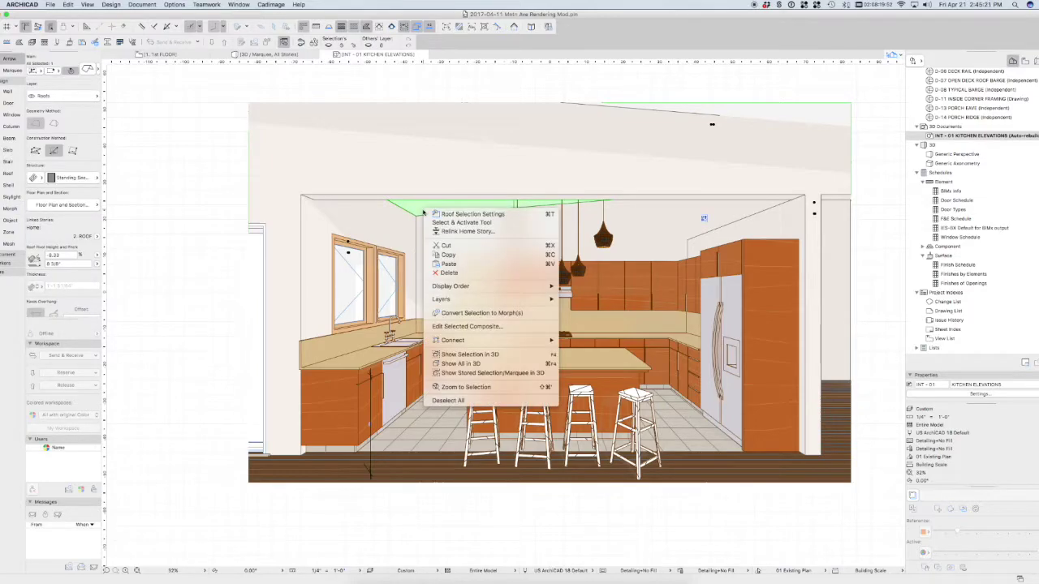
click(434, 193)
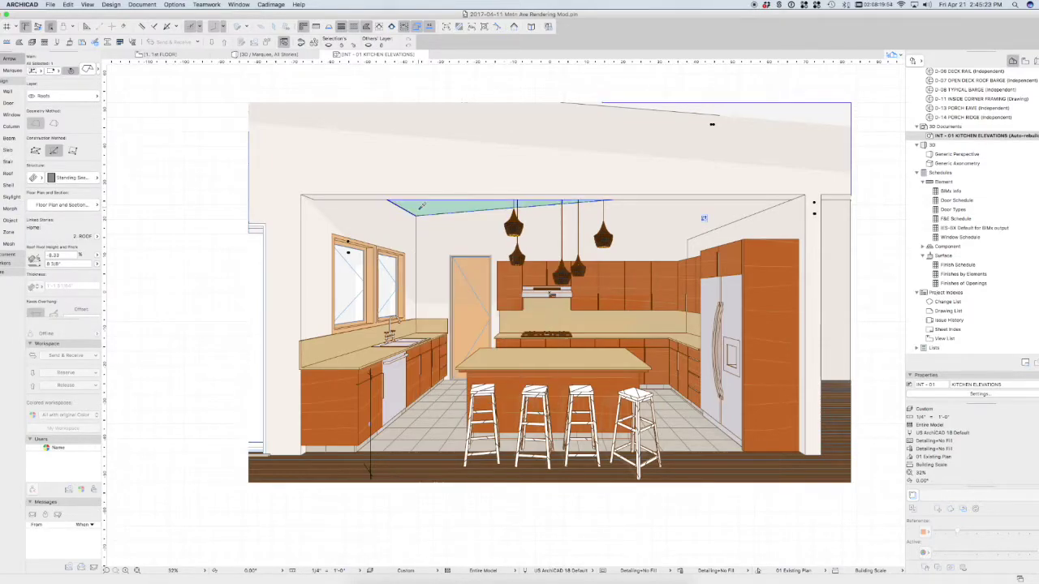
alt+click(414, 209)
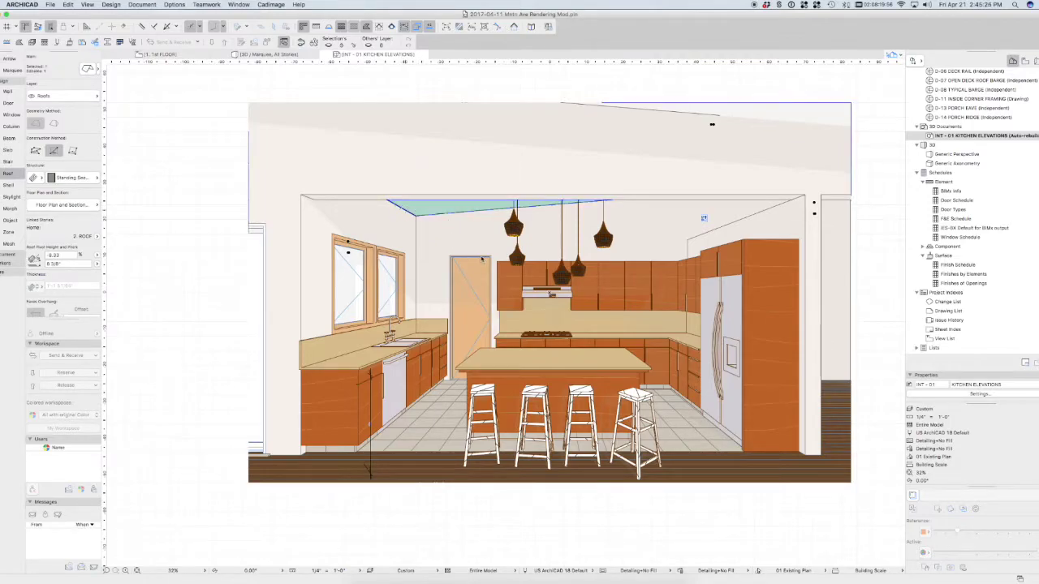
key(super+shift+m)
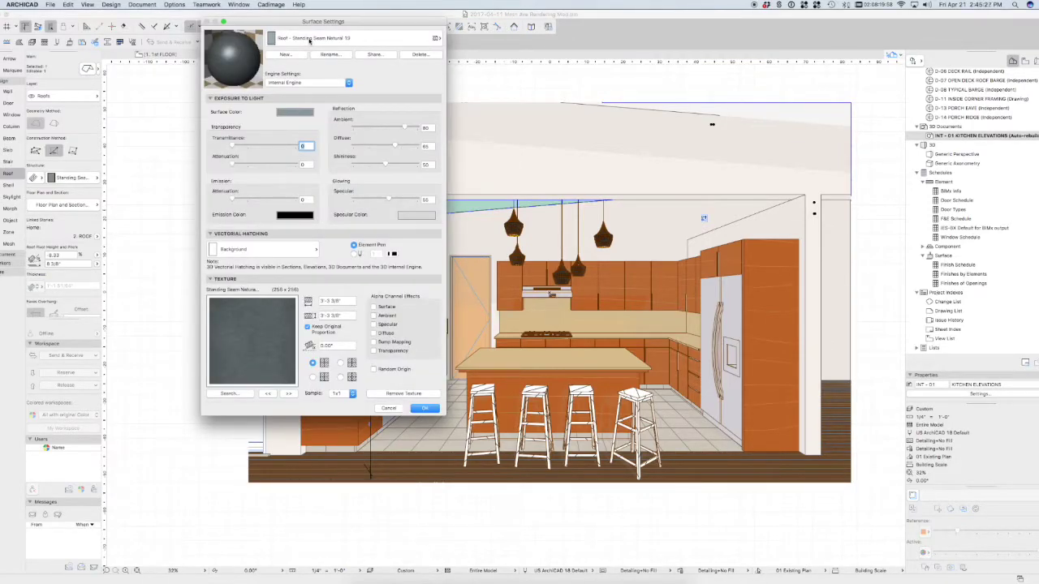
click(389, 409)
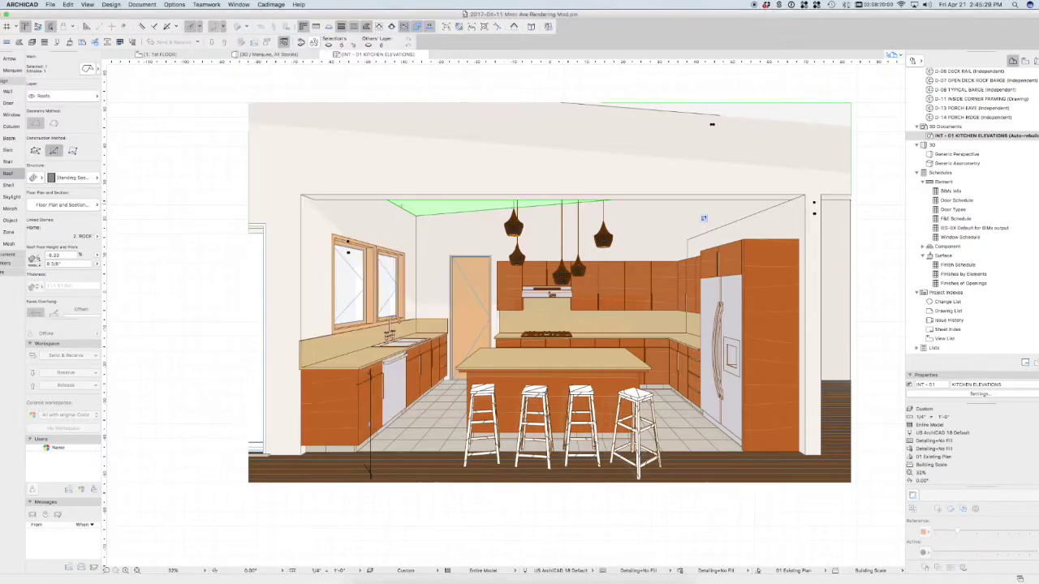
Override the underside surface of the kitchen's sloped ceiling roof with the Boards, Maple floor surface
key(super+t)
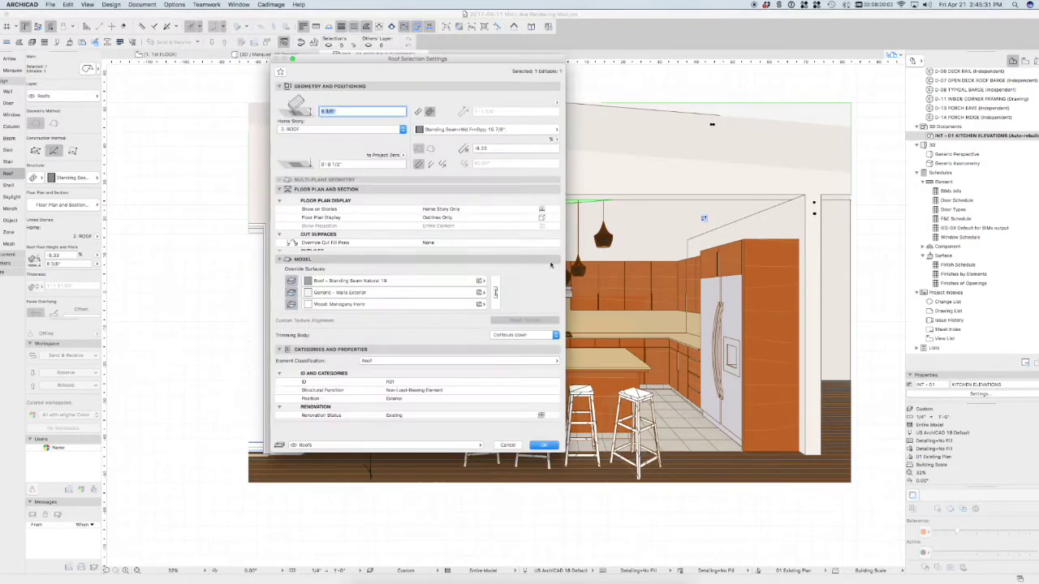
click(331, 304)
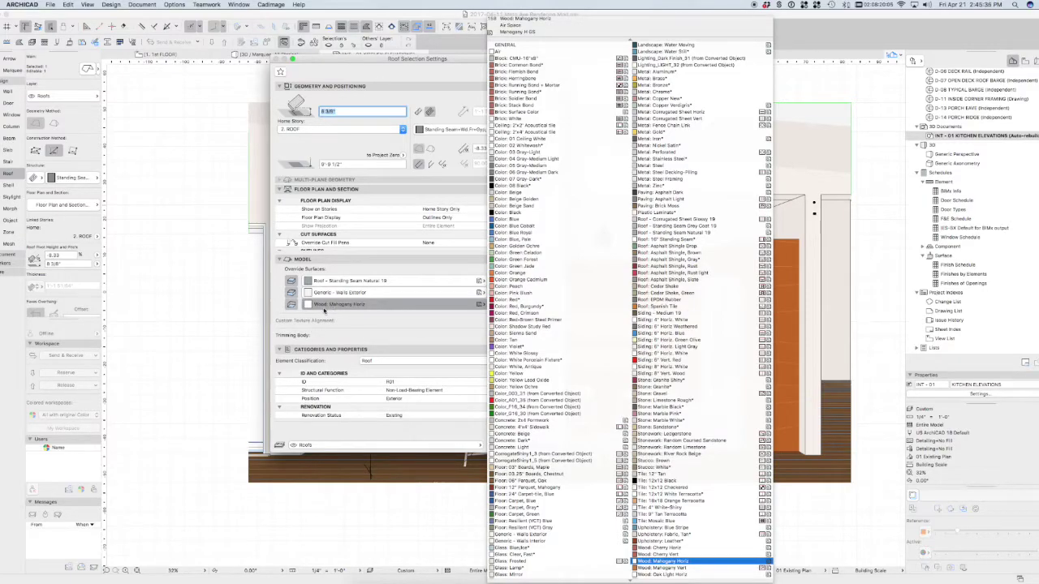
click(568, 471)
click(544, 445)
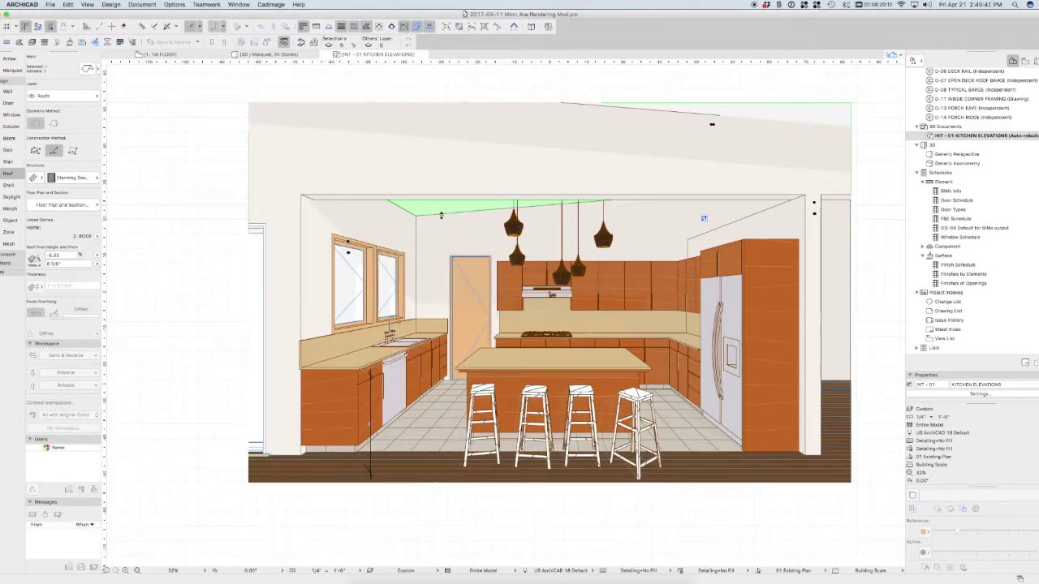
key(Escape)
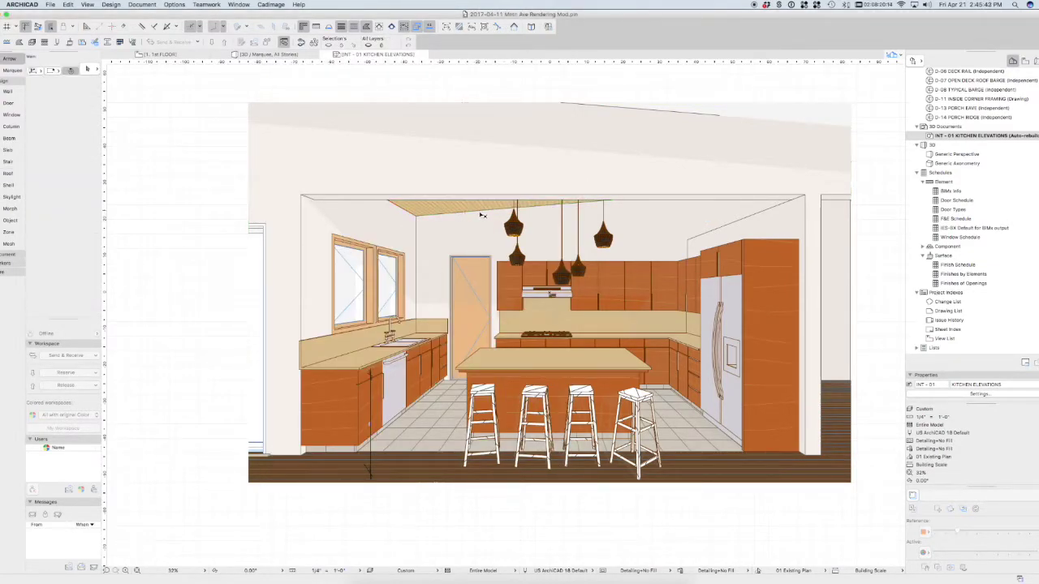
Give the underside of the second roof, above the wall in the foreground, the same Boards, Maple surface override
click(692, 110)
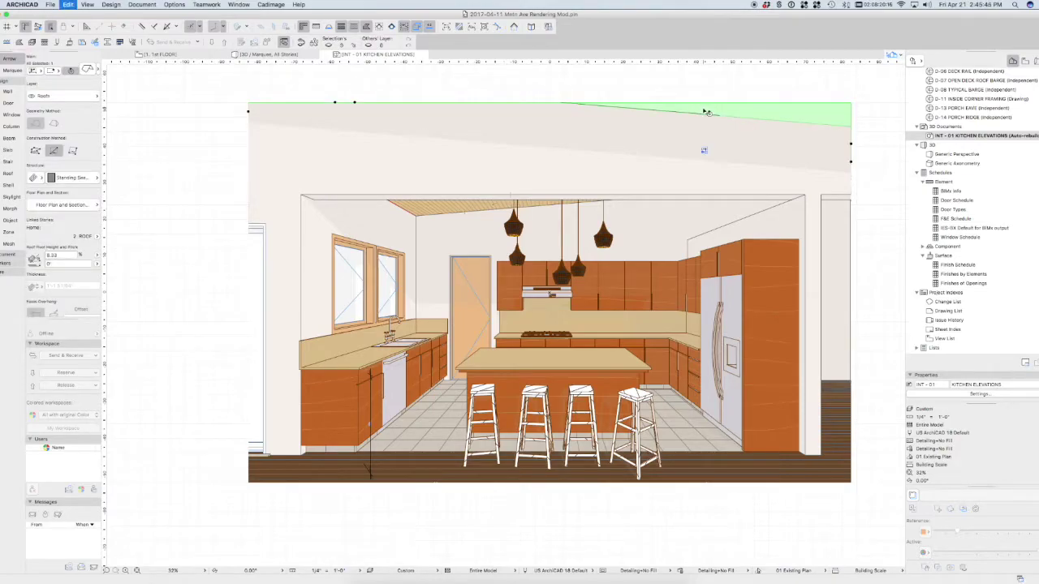
key(super+t)
click(343, 305)
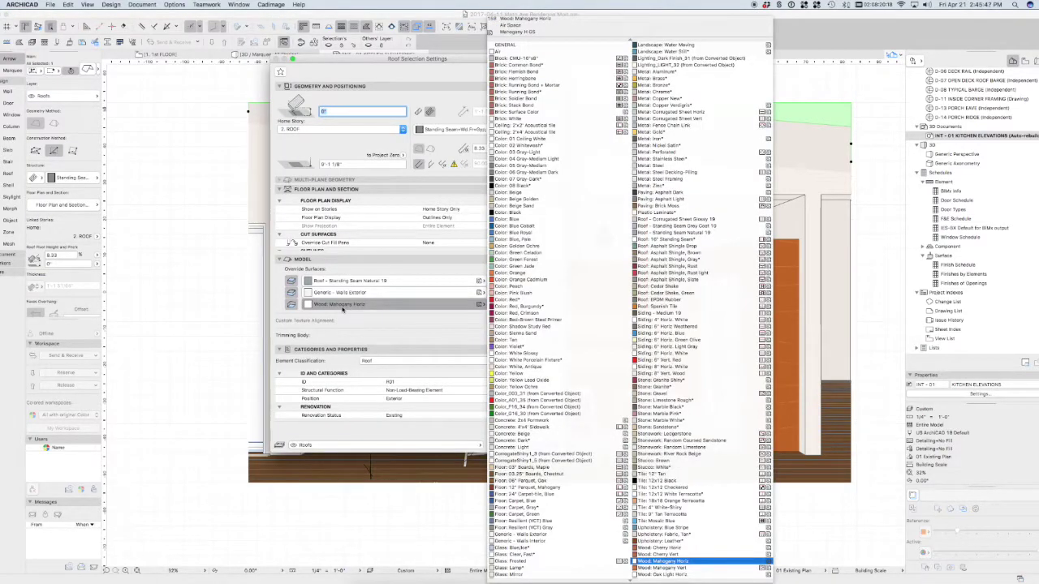
click(546, 469)
click(544, 448)
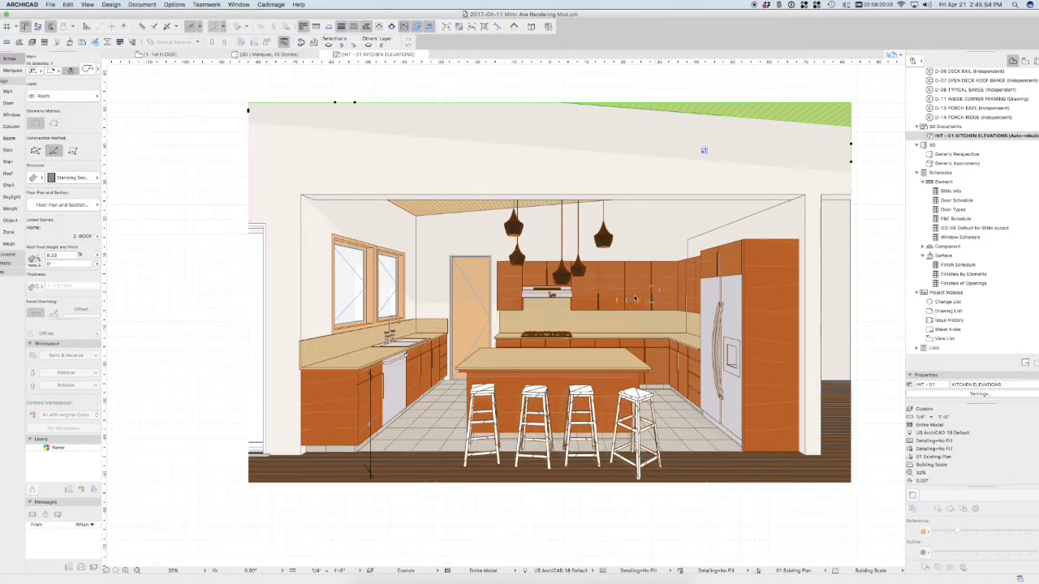
click(638, 170)
Attach a text label with a curved leader to the upper cabinets on the back wall using the Label tool
scroll(620, 282, up, 3)
scroll(620, 281, up, 3)
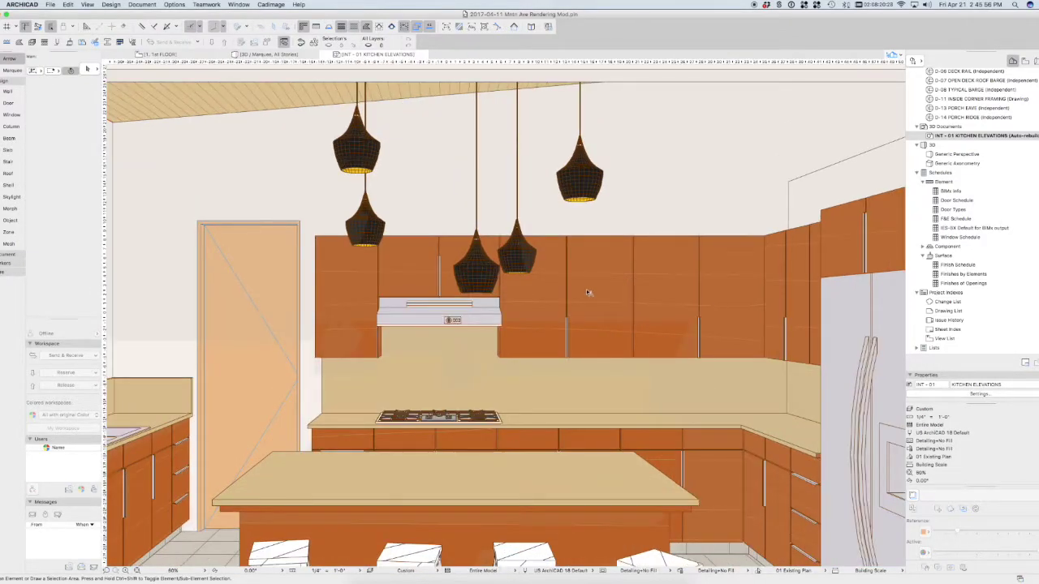
scroll(533, 310, down, 4)
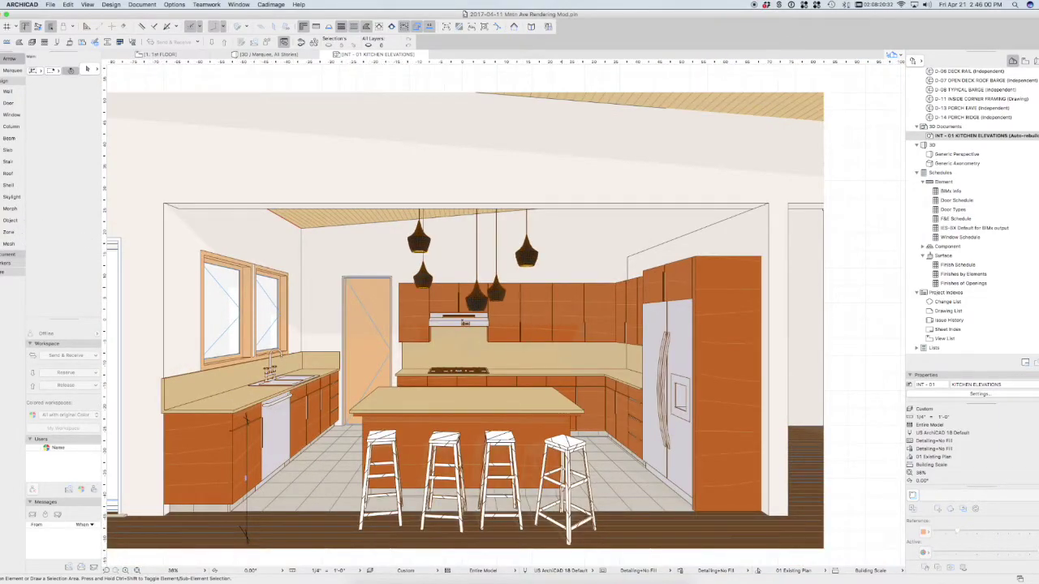
click(8, 254)
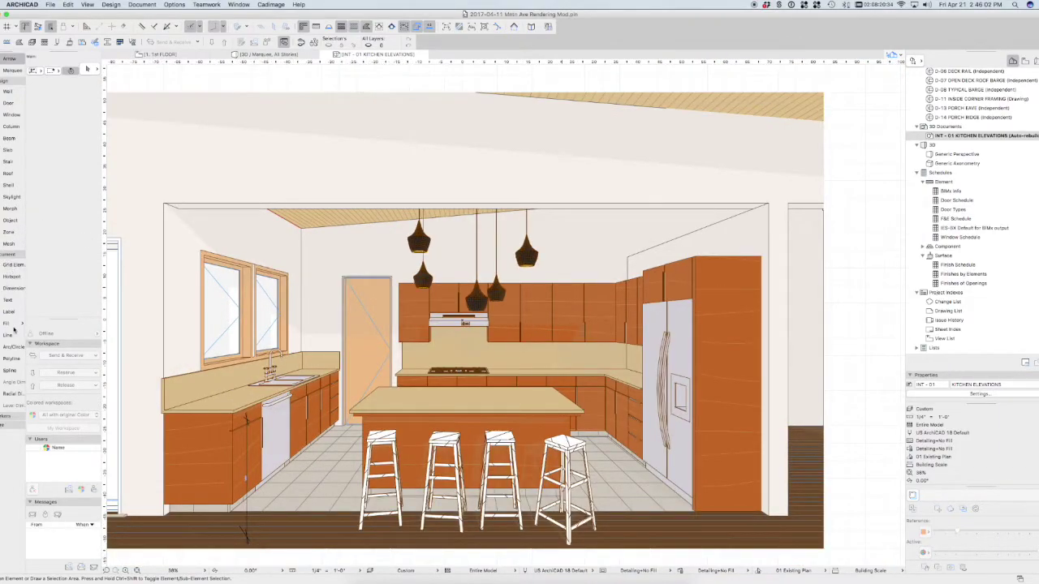
click(12, 312)
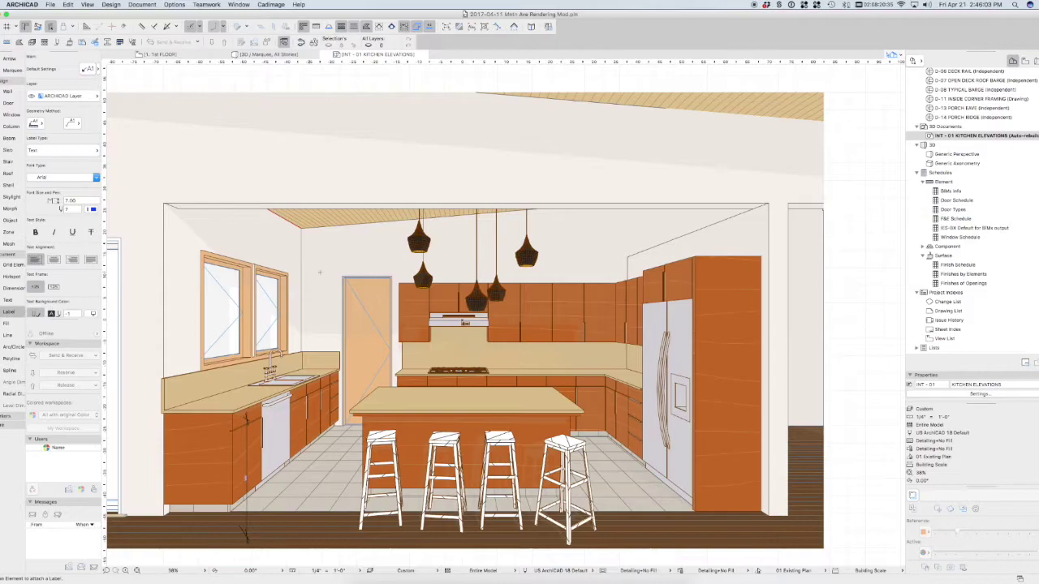
click(533, 295)
scroll(548, 285, up, 5)
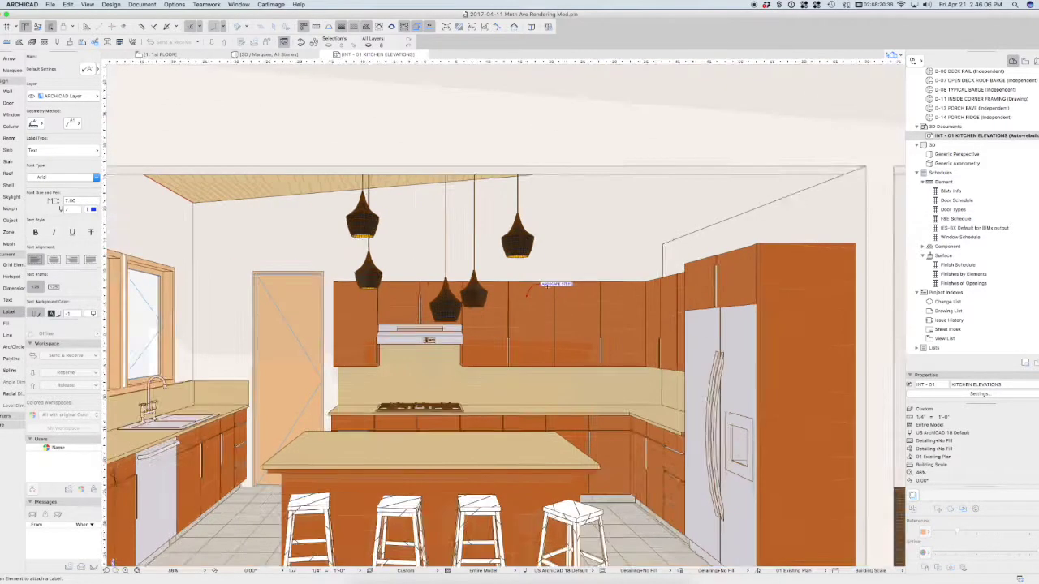
key(Escape)
Move the label text up onto the blank wall just above the upper cabinets
click(547, 283)
key(super+d)
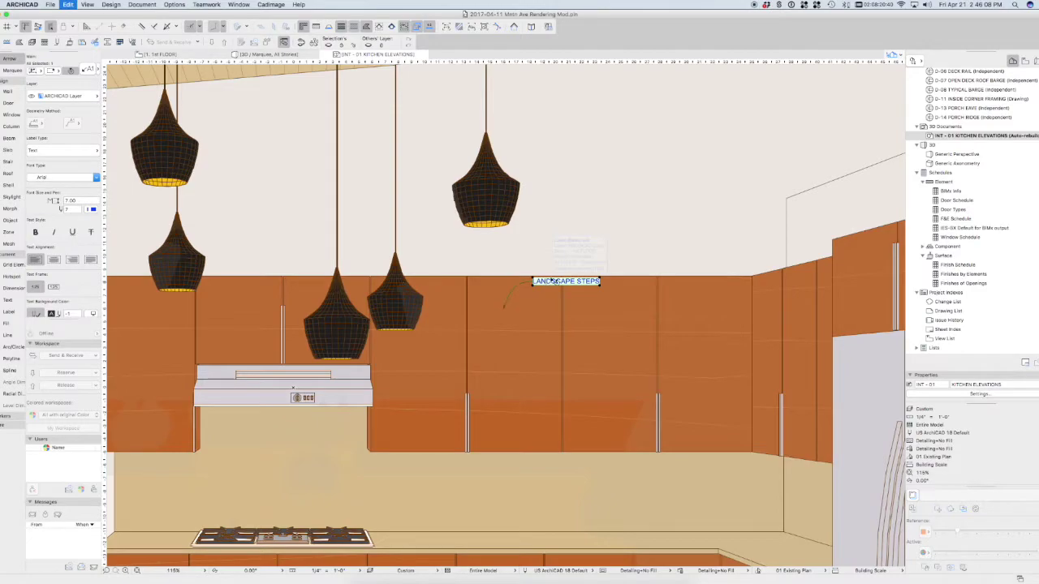
click(544, 282)
click(565, 260)
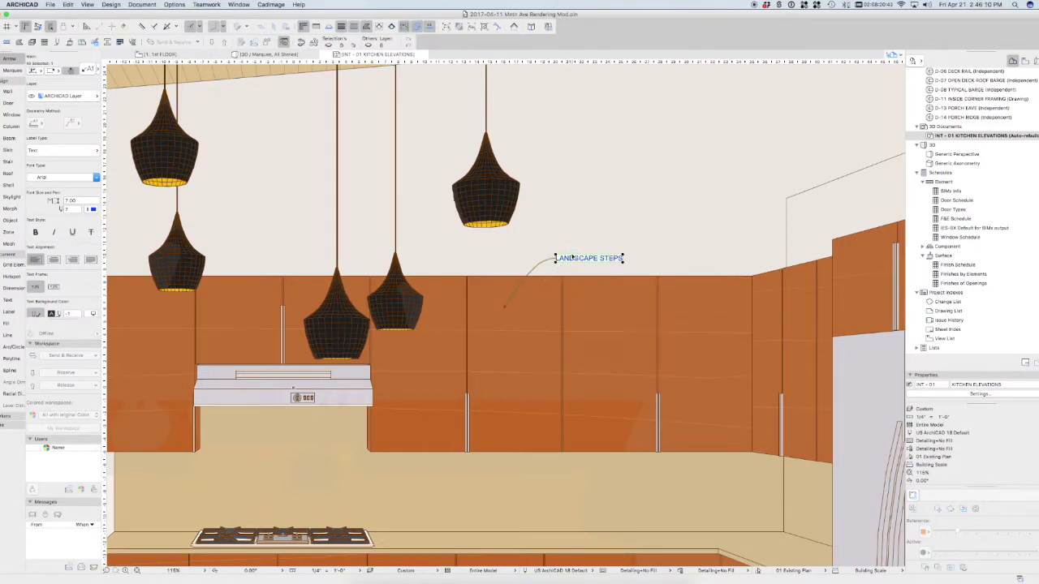
Change the cabinet label's type from Text to ID
double_click(561, 260)
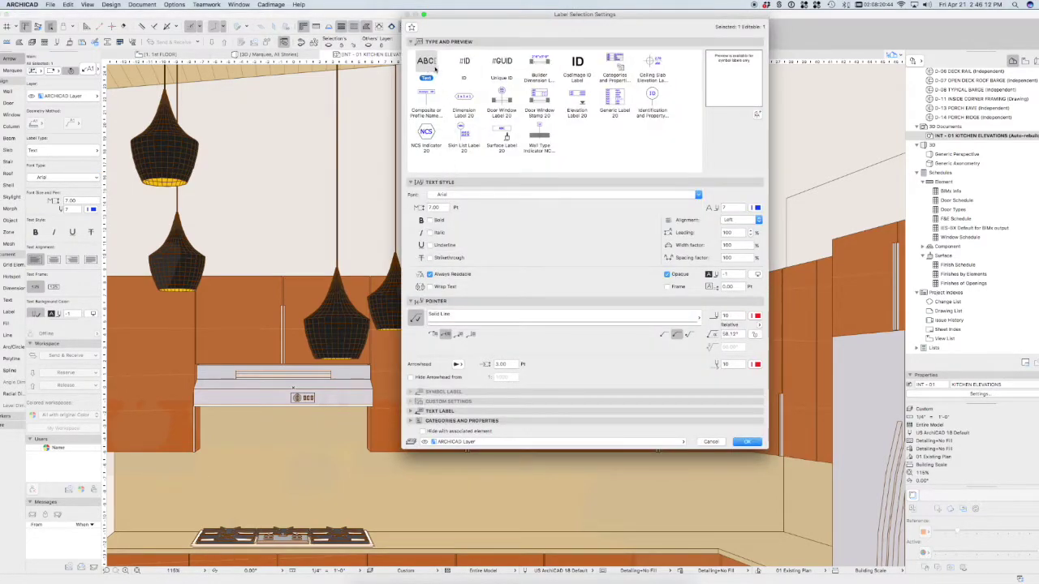
click(465, 63)
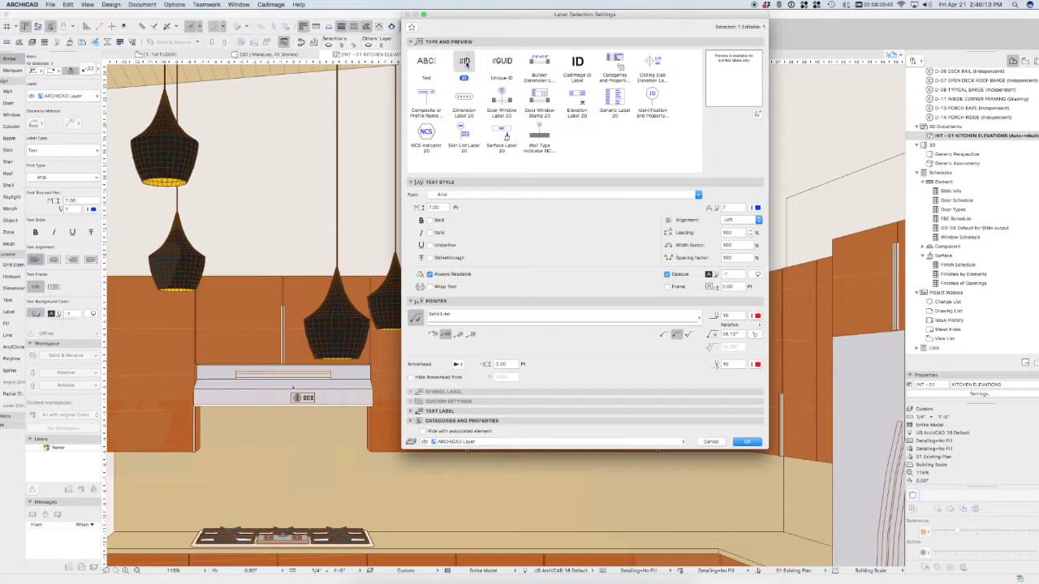
click(753, 445)
Set the element ID of the labelled cabinet morph to UPPER CABINETS
click(542, 305)
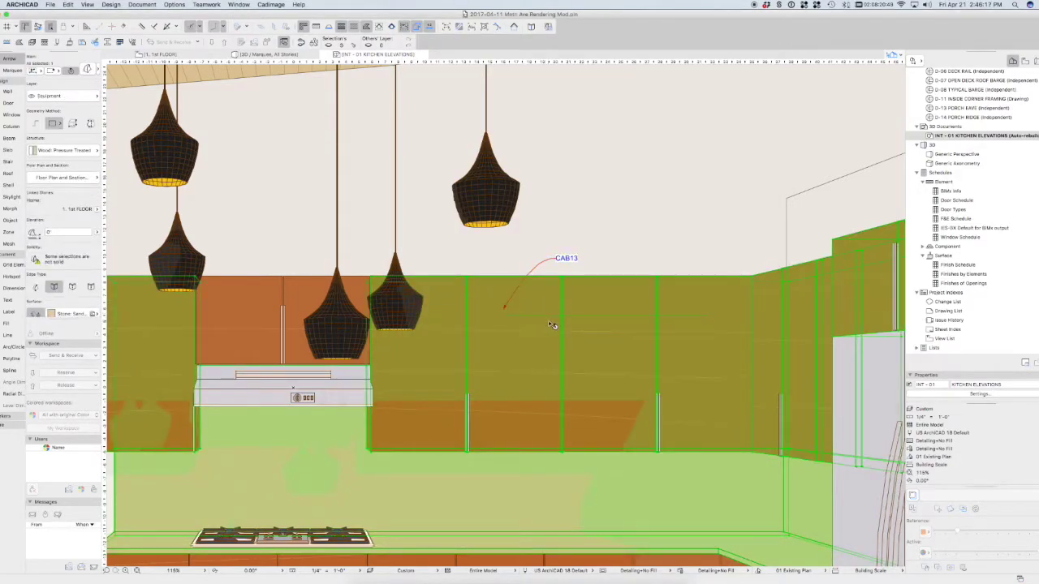
key(super+t)
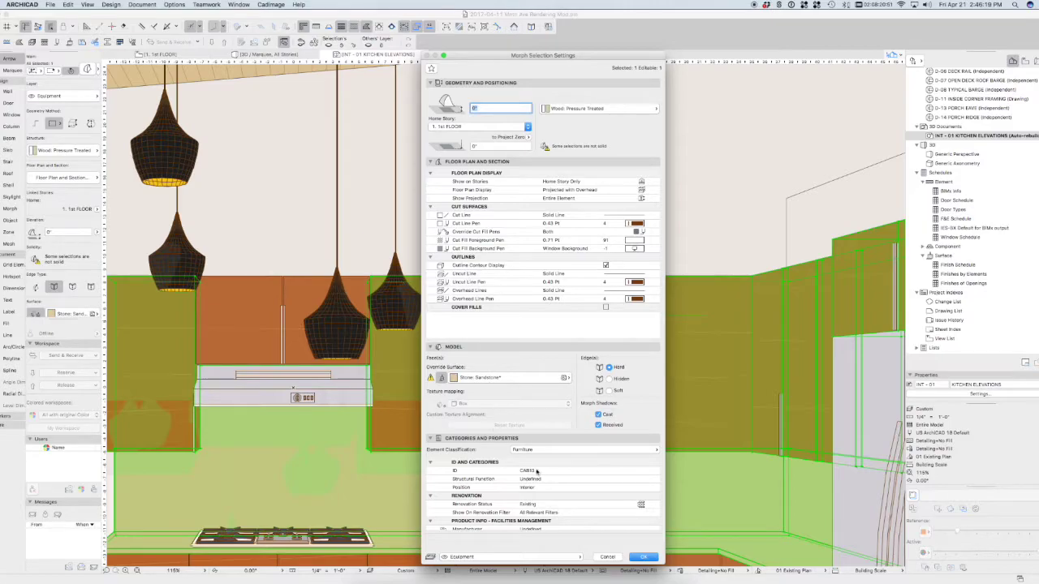
click(537, 472)
text(UPPER)
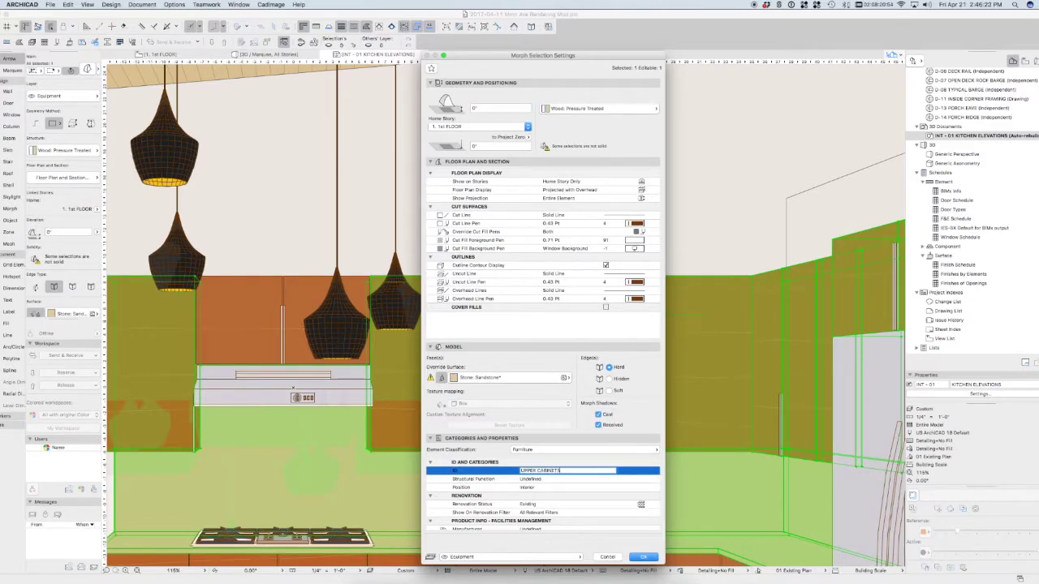
key(Return)
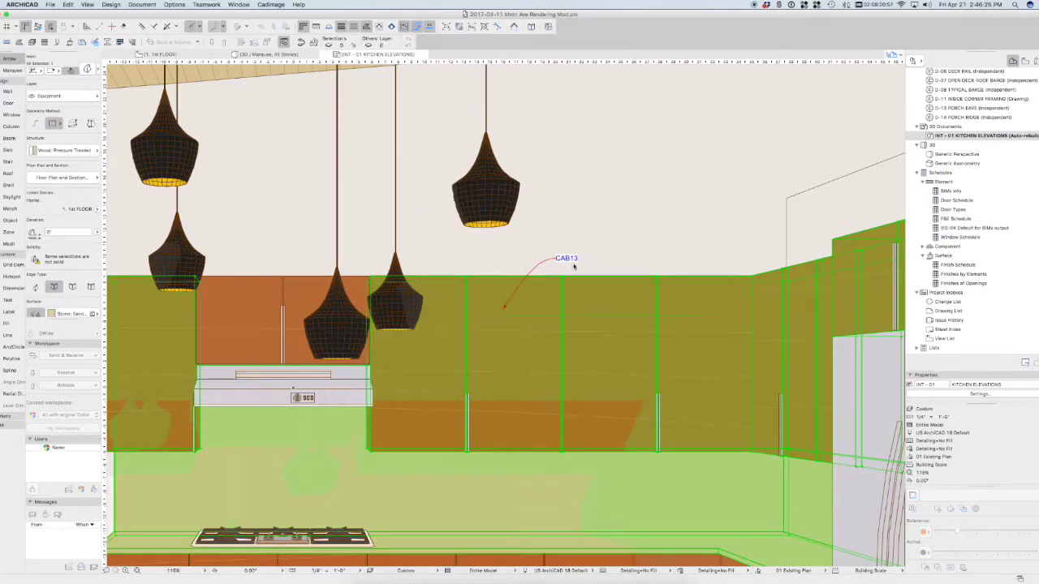
key(Escape)
Dimension the overall width of the back wall's upper cabinets, placing the dimension line above them
scroll(574, 264, down, 5)
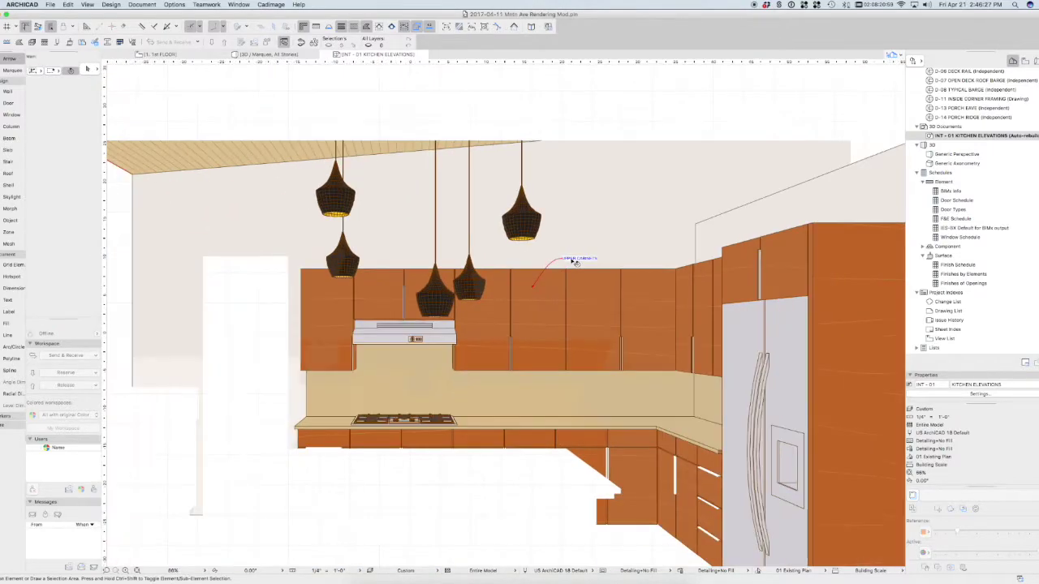
key(shift+d)
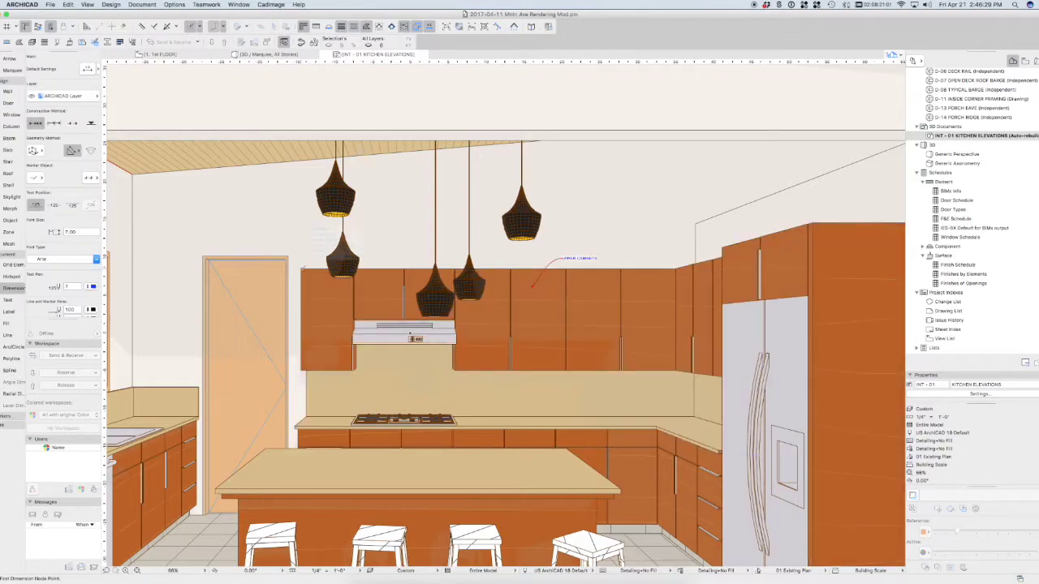
double_click(659, 228)
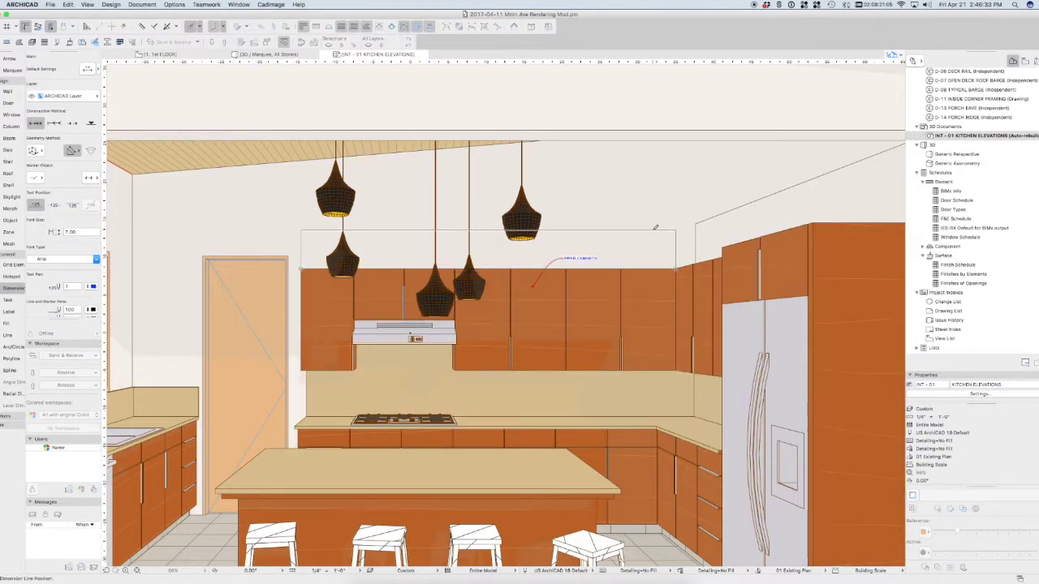
click(655, 229)
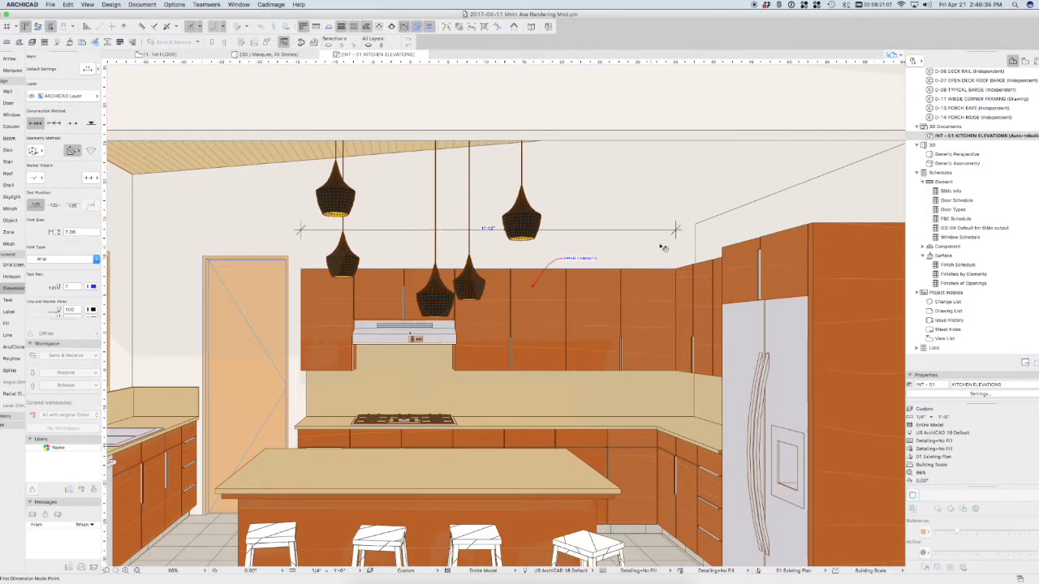
key(Escape)
Show the project's view map and expand the Permit Set folder to look through its views
scroll(661, 269, down, 5)
middle_drag(681, 283, 648, 280)
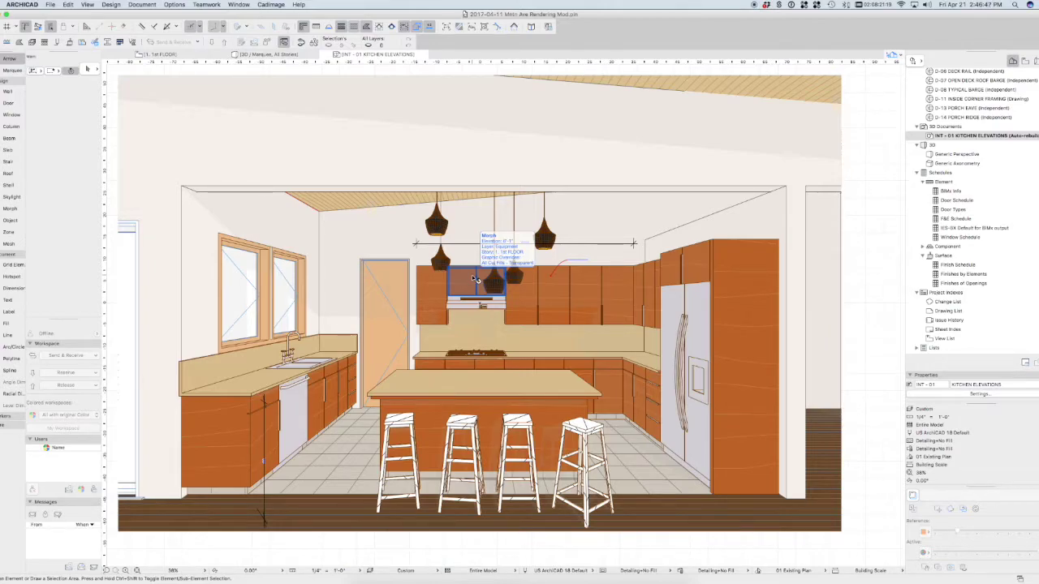
click(1026, 62)
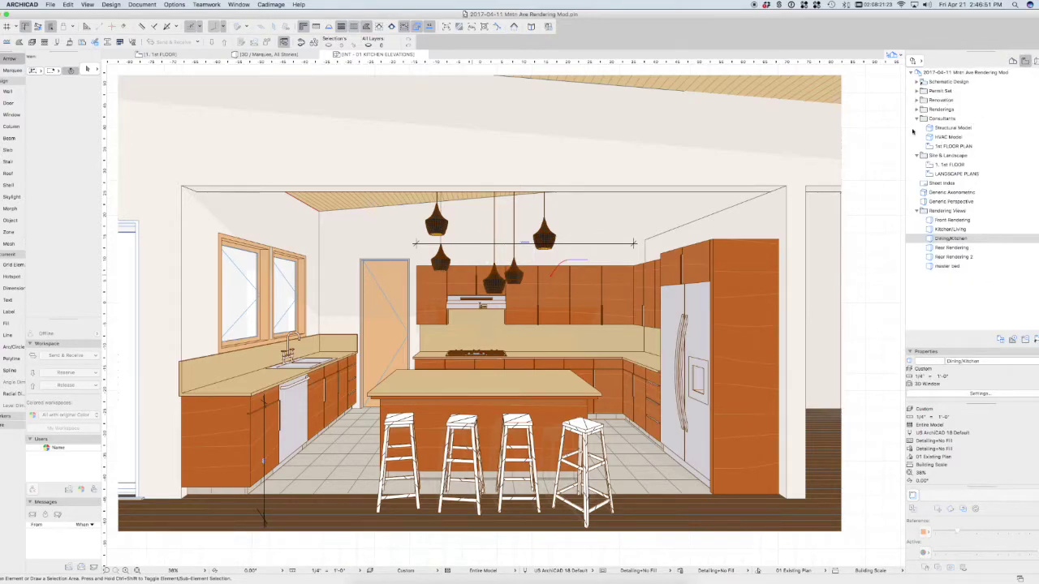
click(917, 90)
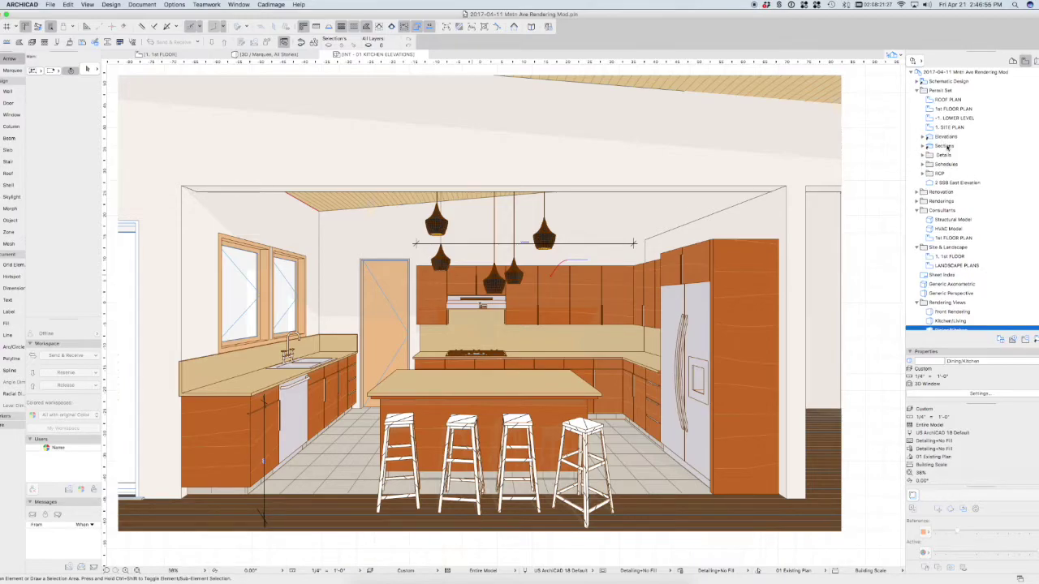
scroll(939, 191, down, 2)
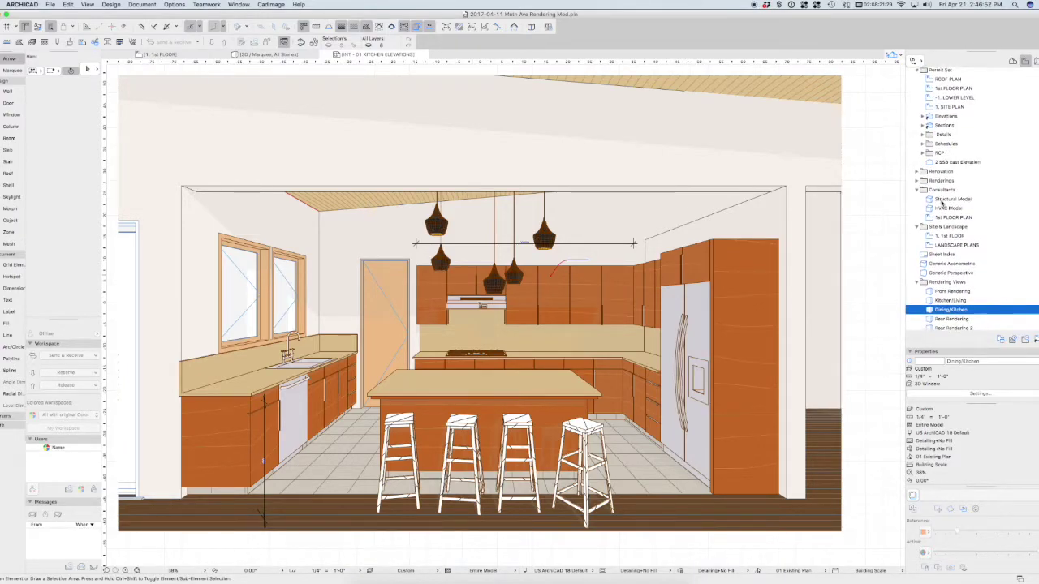
scroll(933, 185, down, 2)
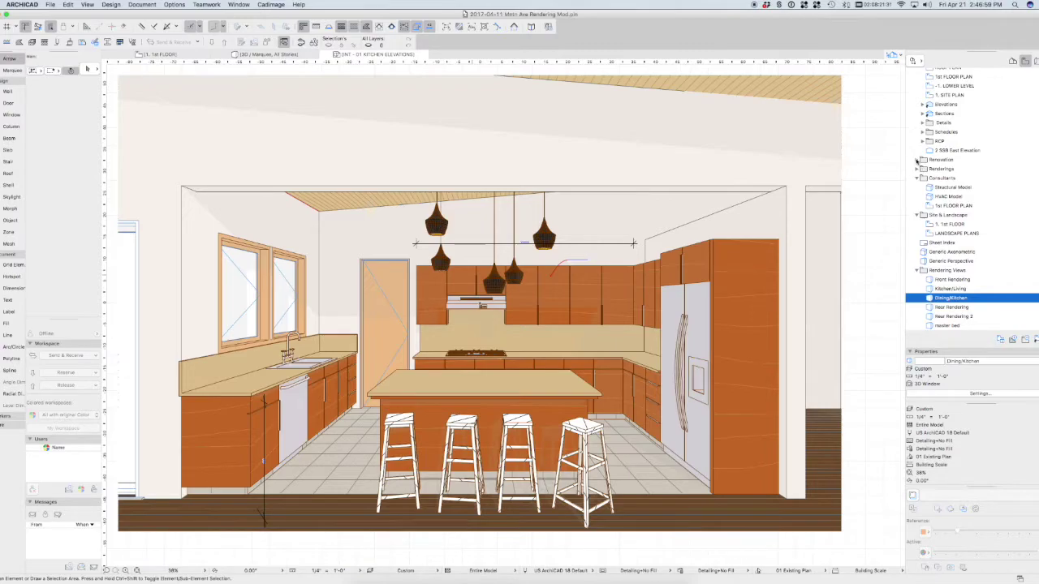
scroll(939, 144, up, 5)
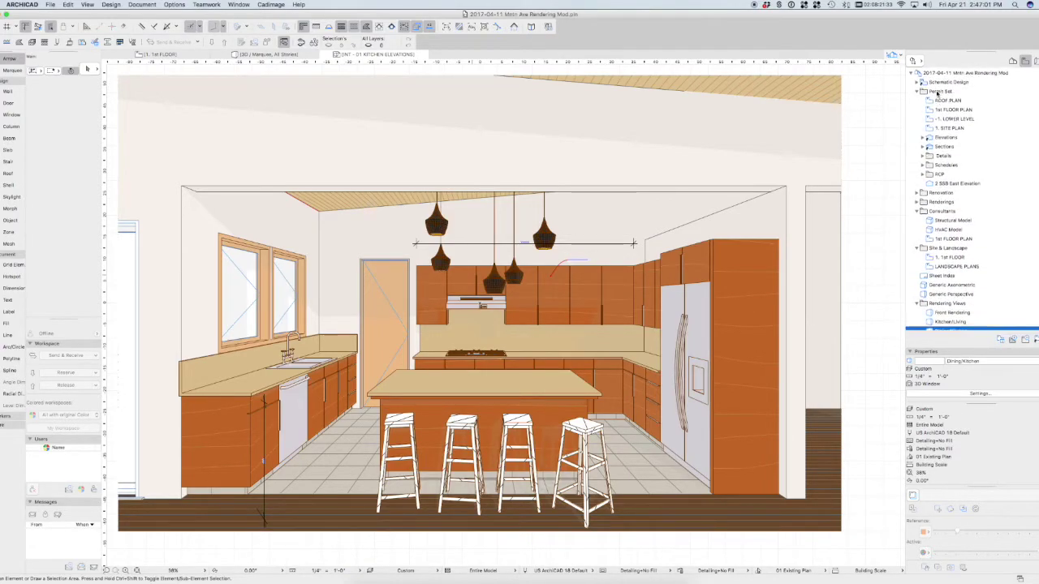
Create a new folder named INTERIOR ELEVATIONS inside the Permit Set folder
click(940, 92)
right_click(940, 93)
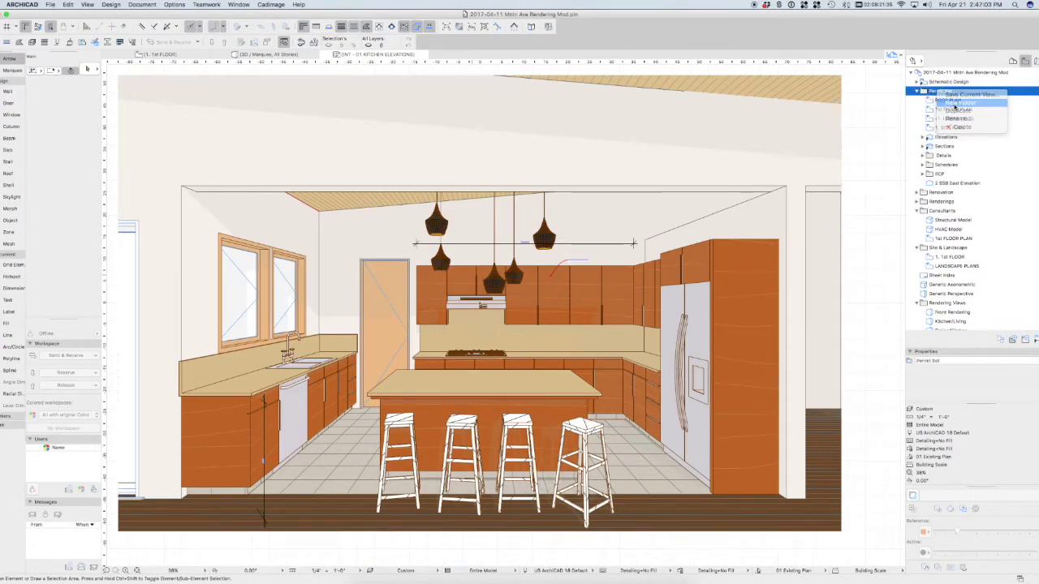
click(958, 103)
text(Ni)
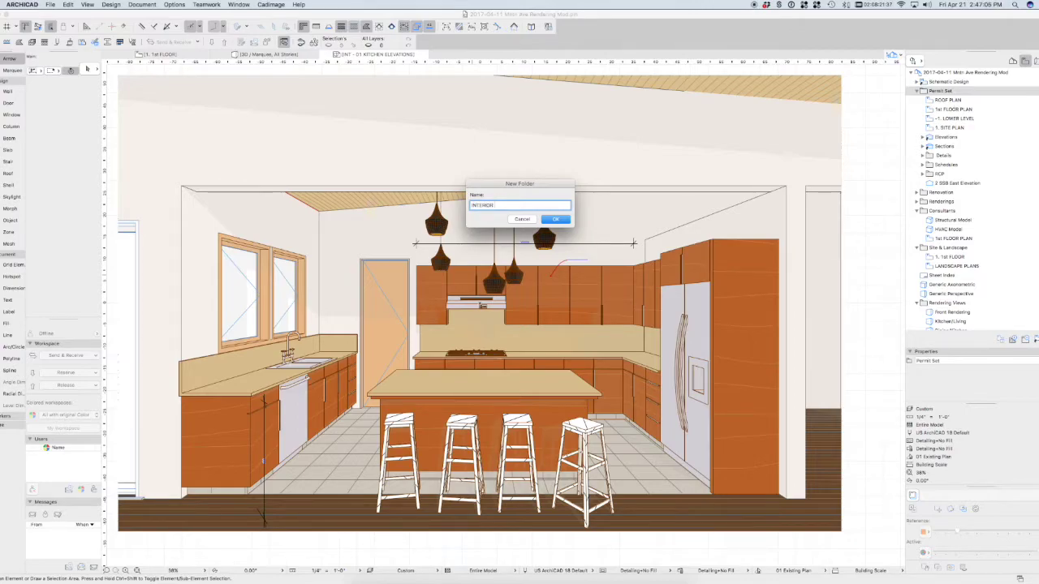
key(Return)
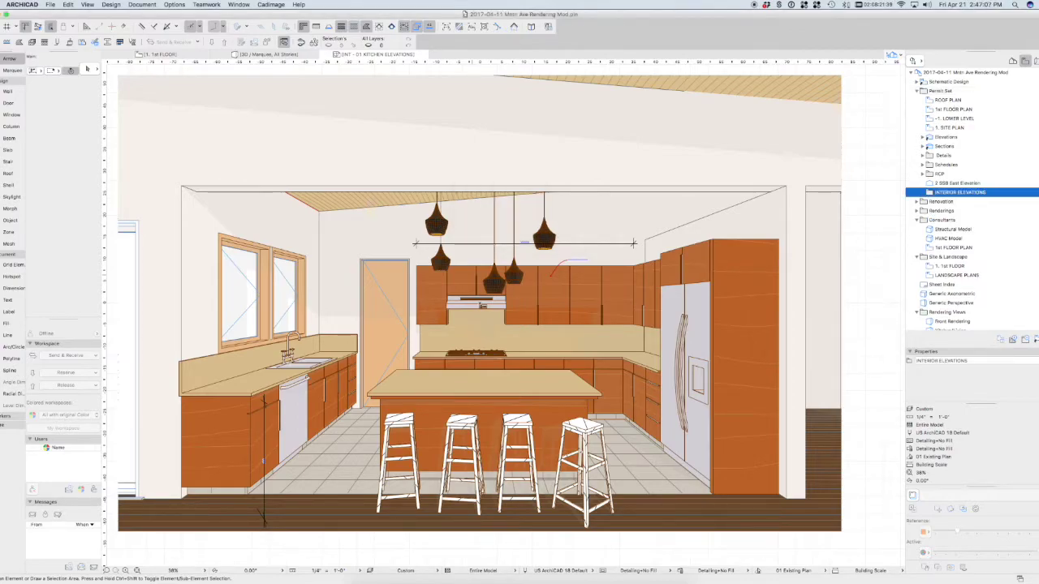
Save the current kitchen 3D Document as a view in the INTERIOR ELEVATIONS folder, with ID and name taken from the project map
right_click(970, 192)
click(973, 199)
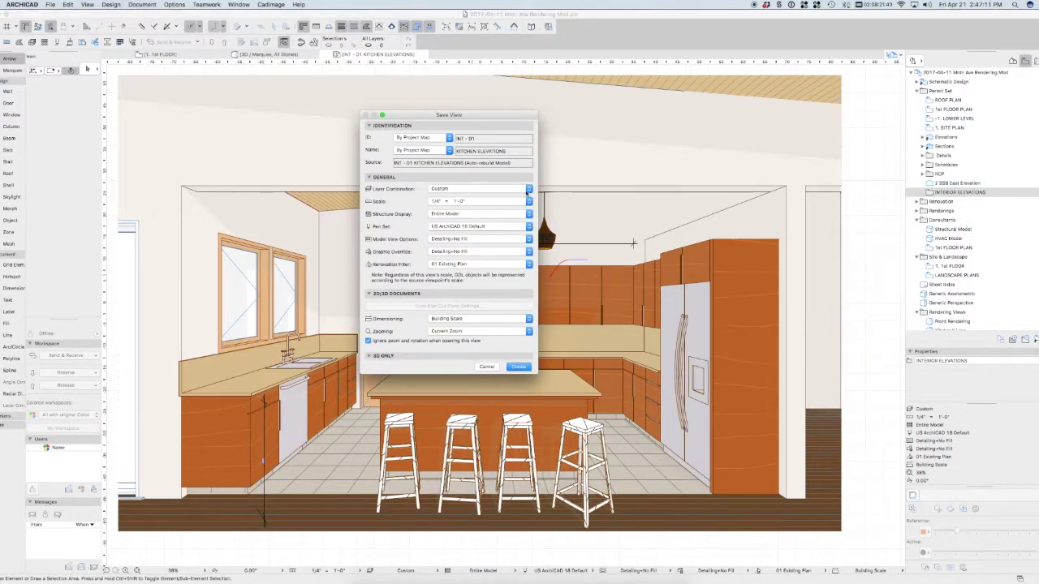
click(521, 369)
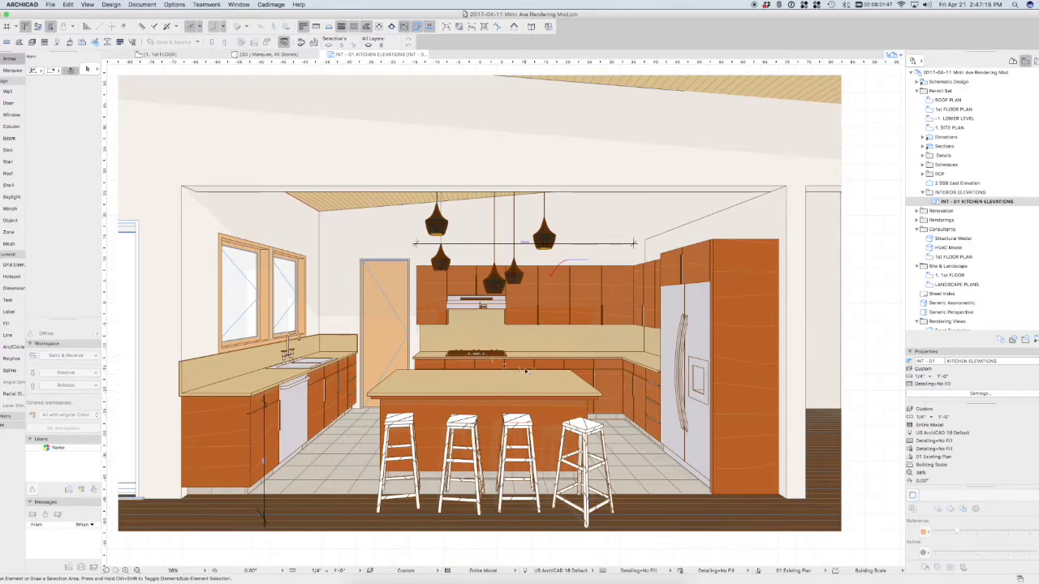
Switch from the kitchen elevation view to the floor plan
scroll(526, 371, up, 3)
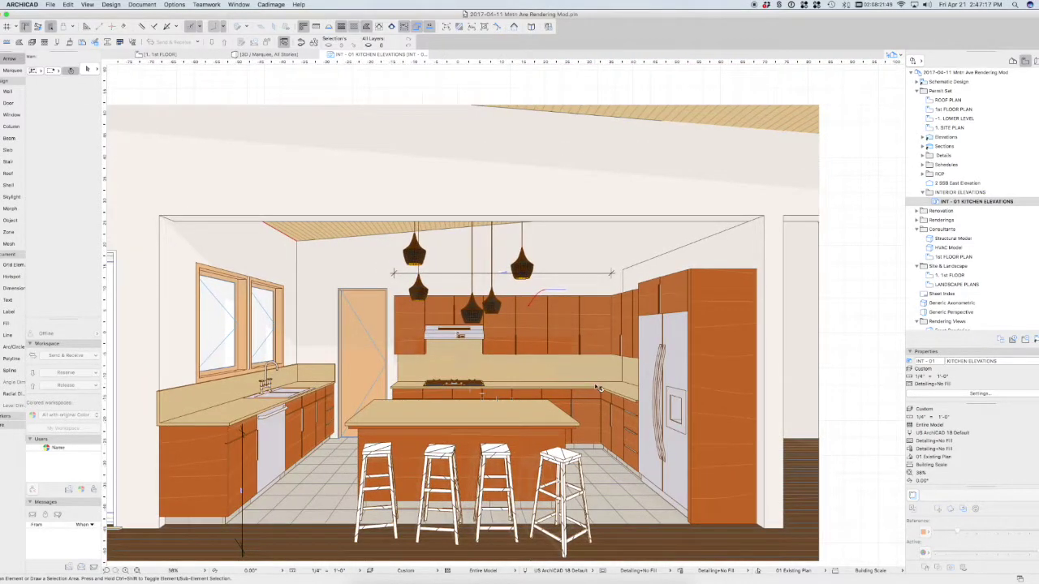
scroll(598, 388, down, 1)
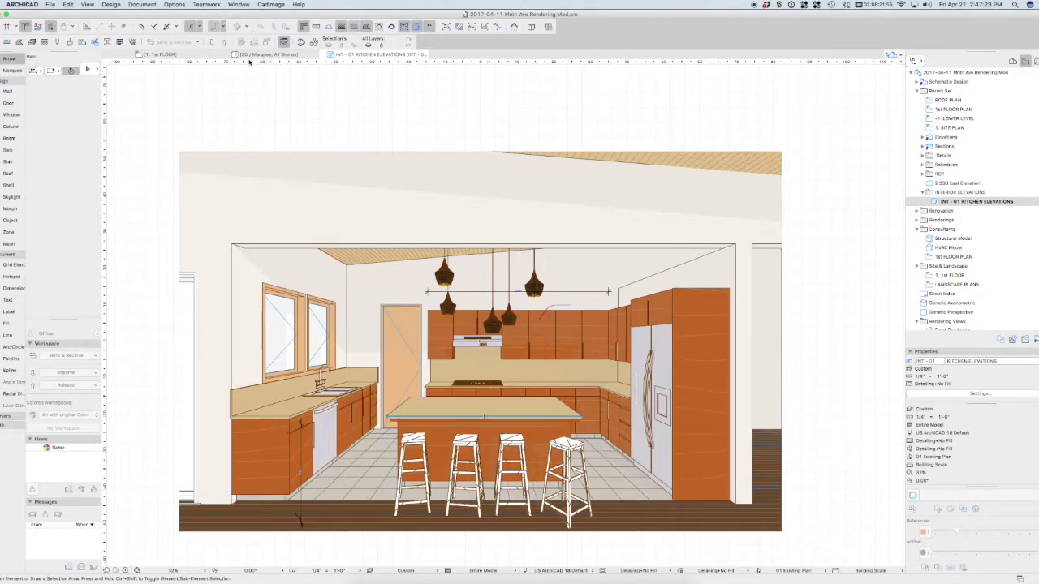
key(F2)
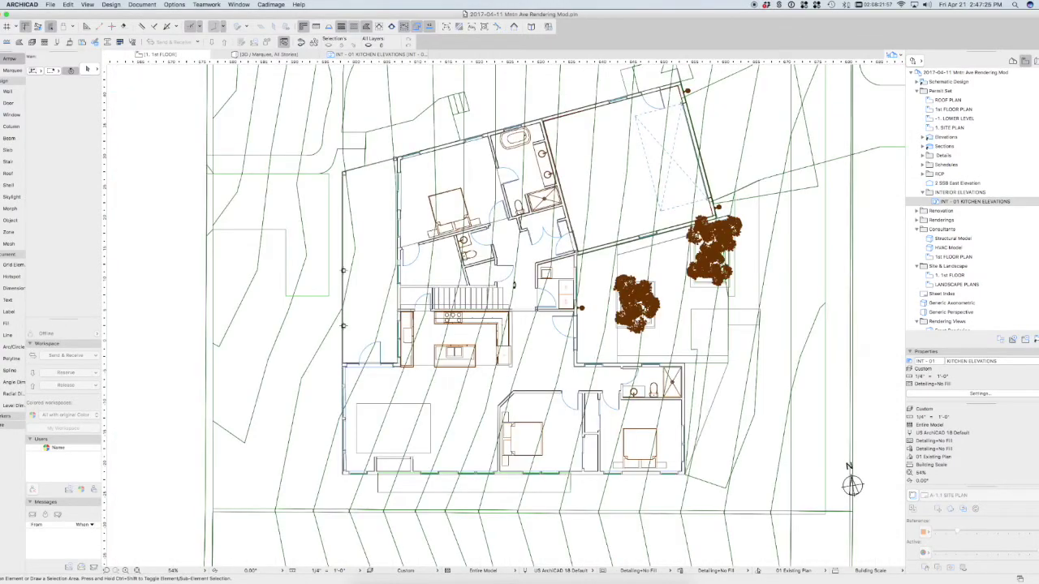